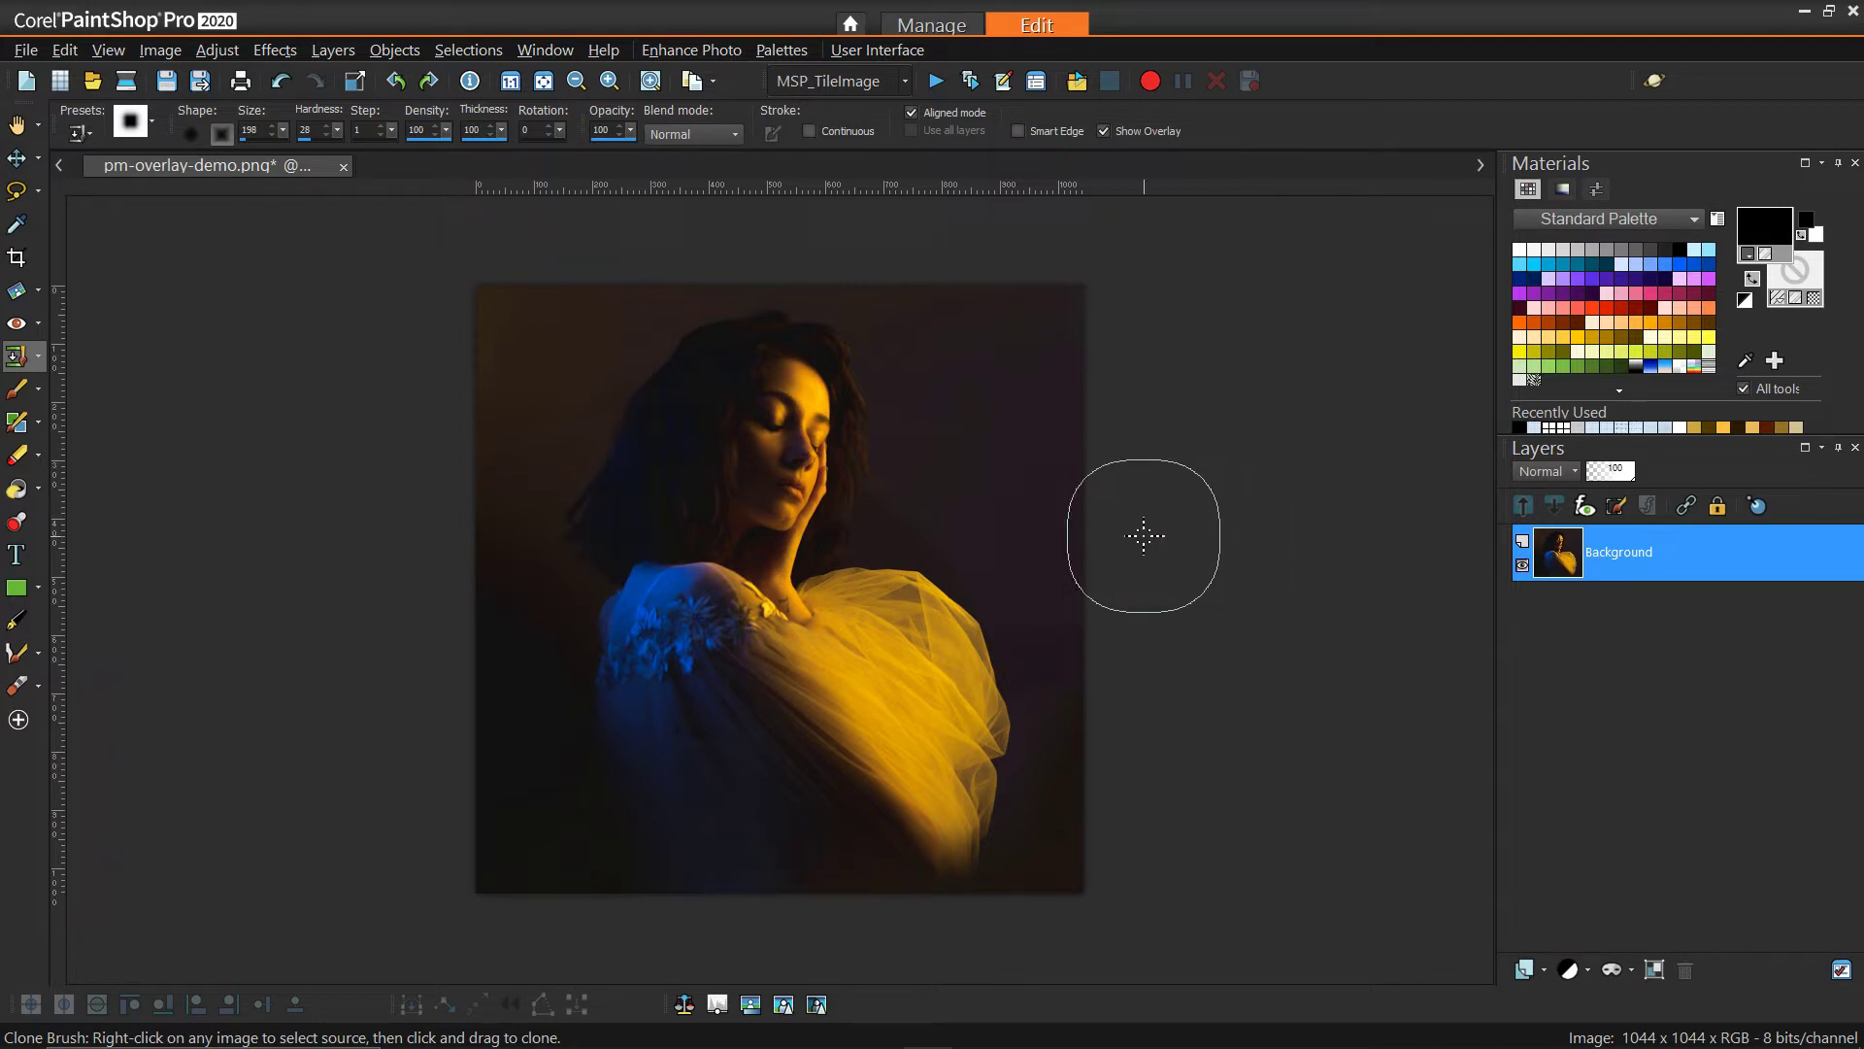
Duplicate the Background layer to create Copy of Background.
mouse_move(1588, 581)
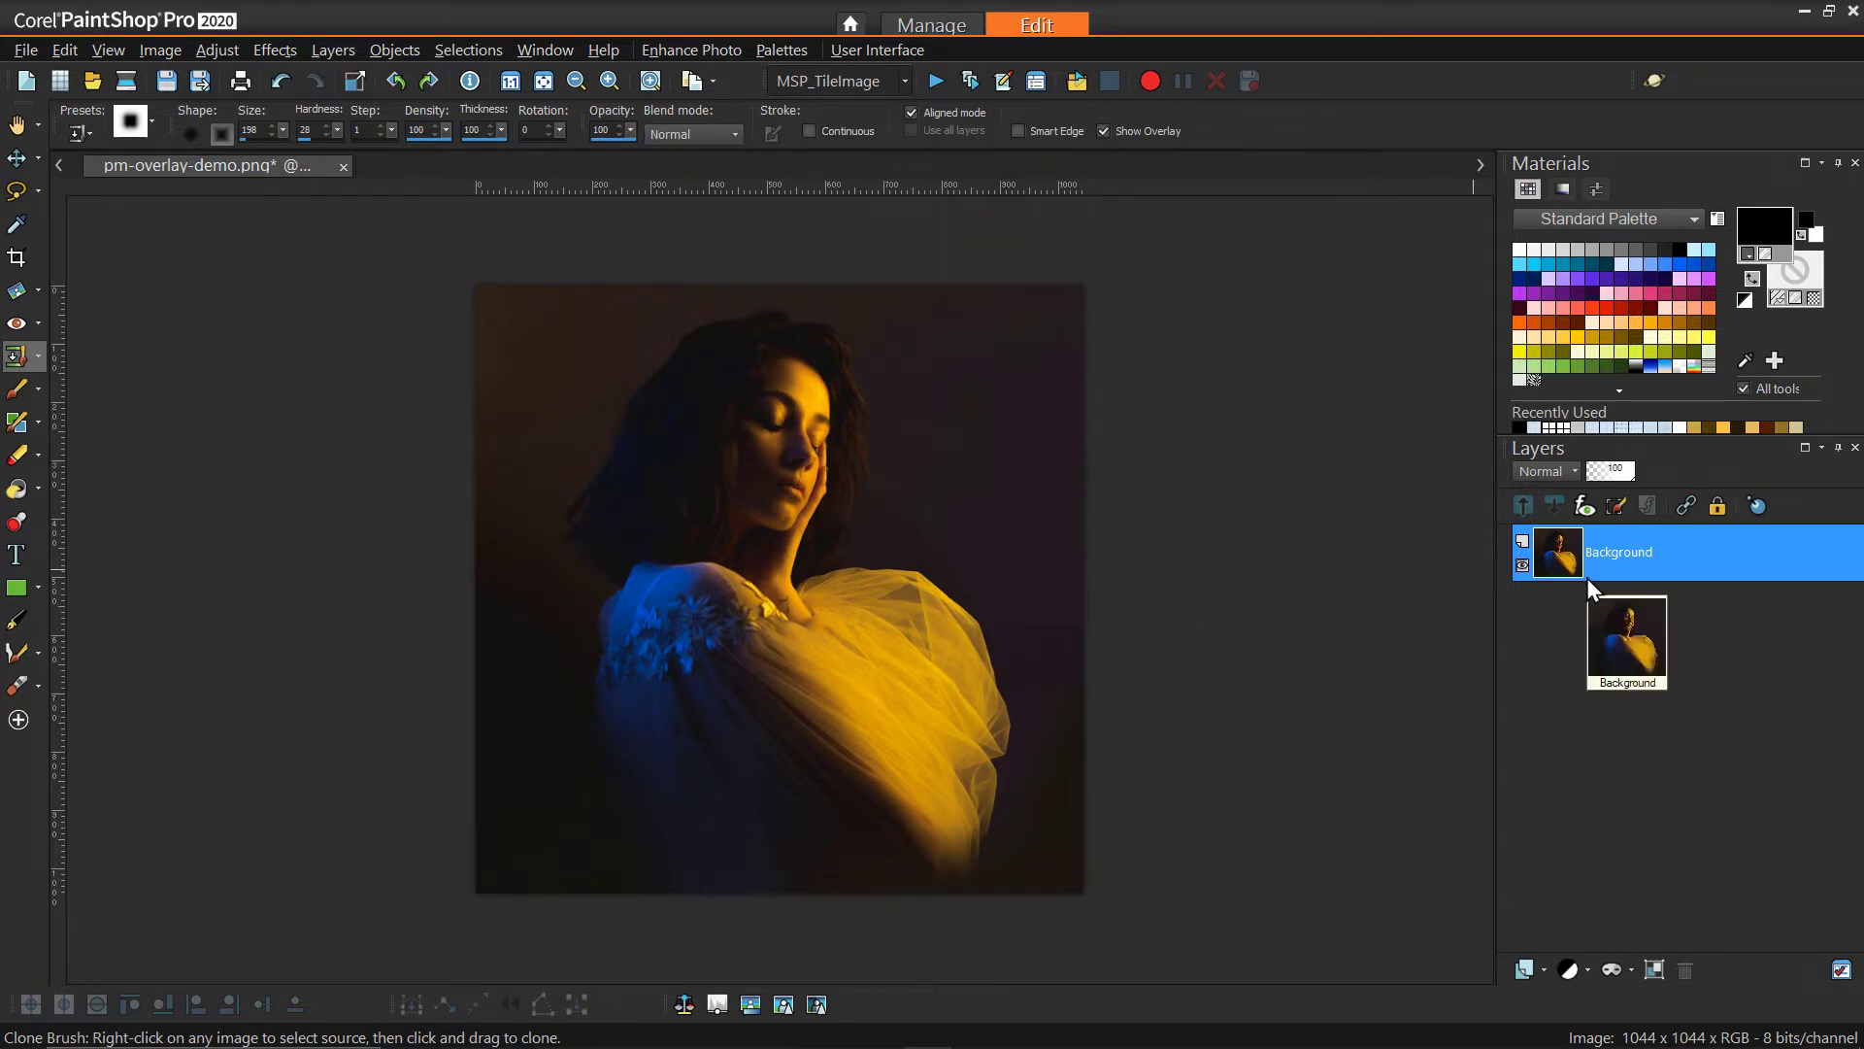
right_click(1587, 560)
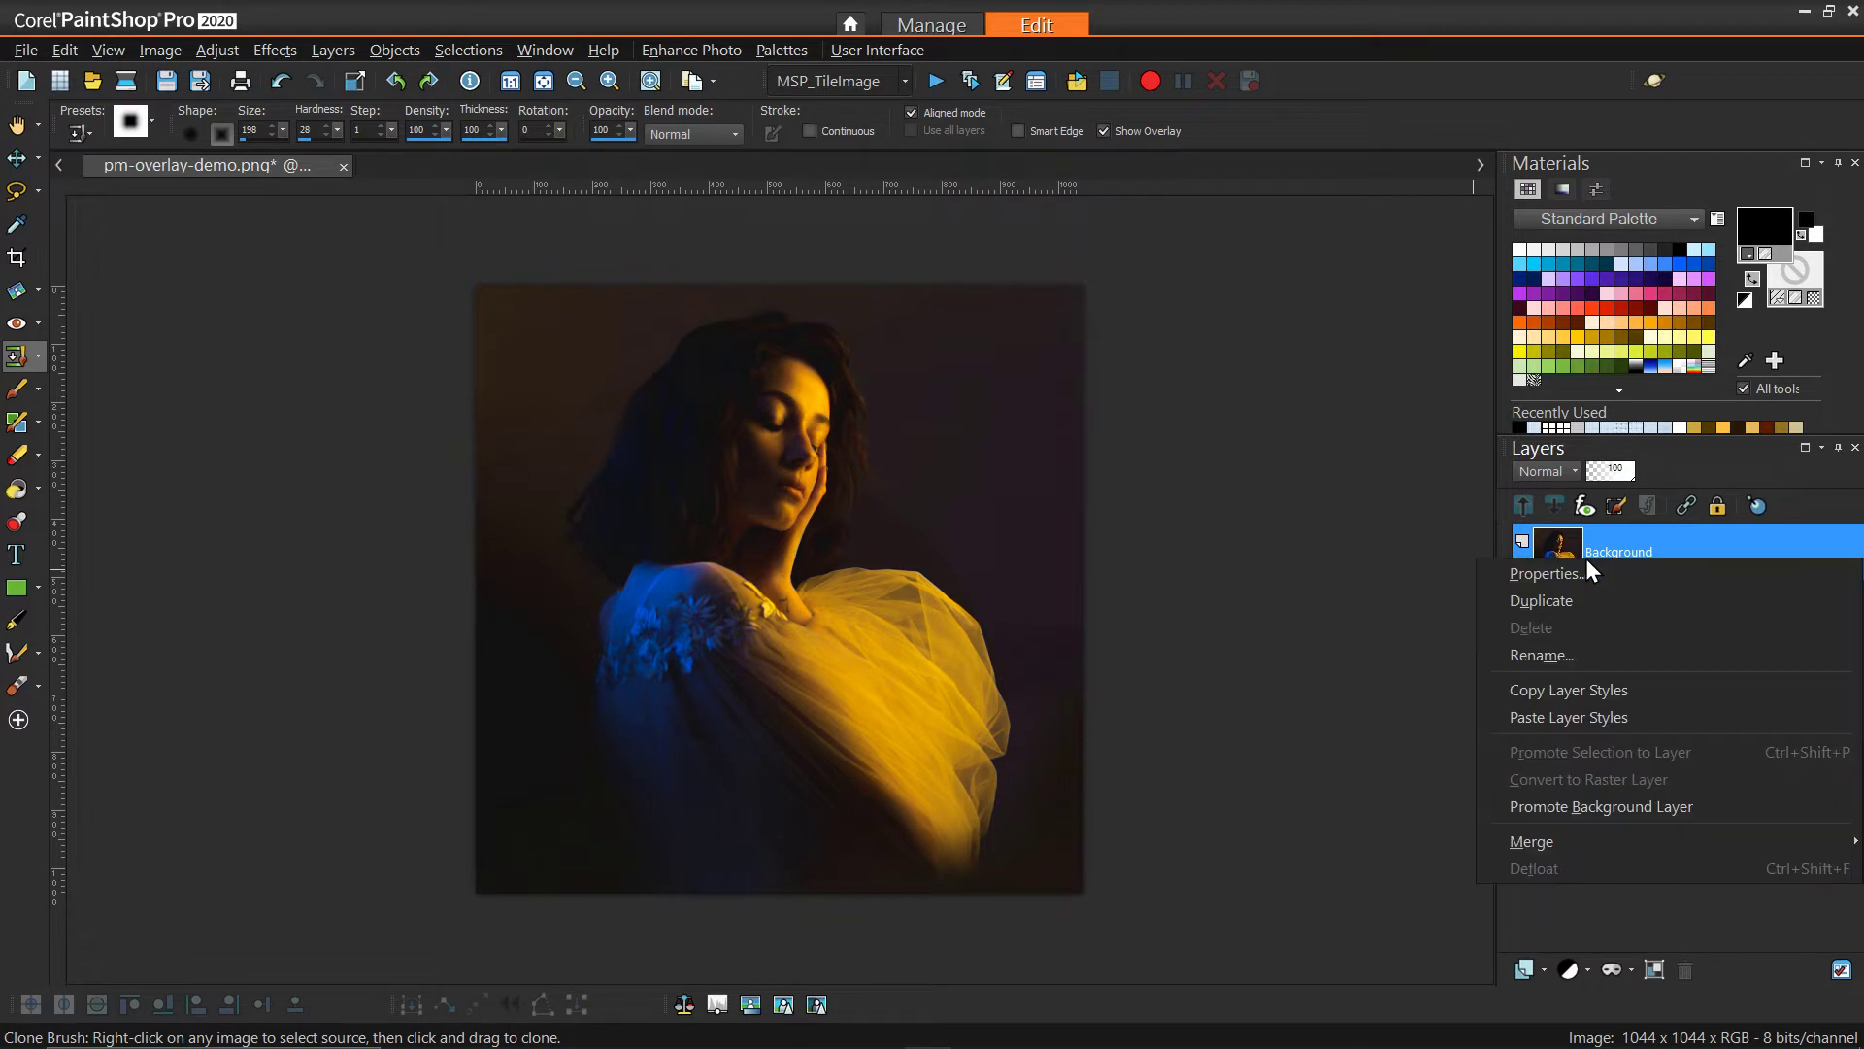
left_click(1581, 602)
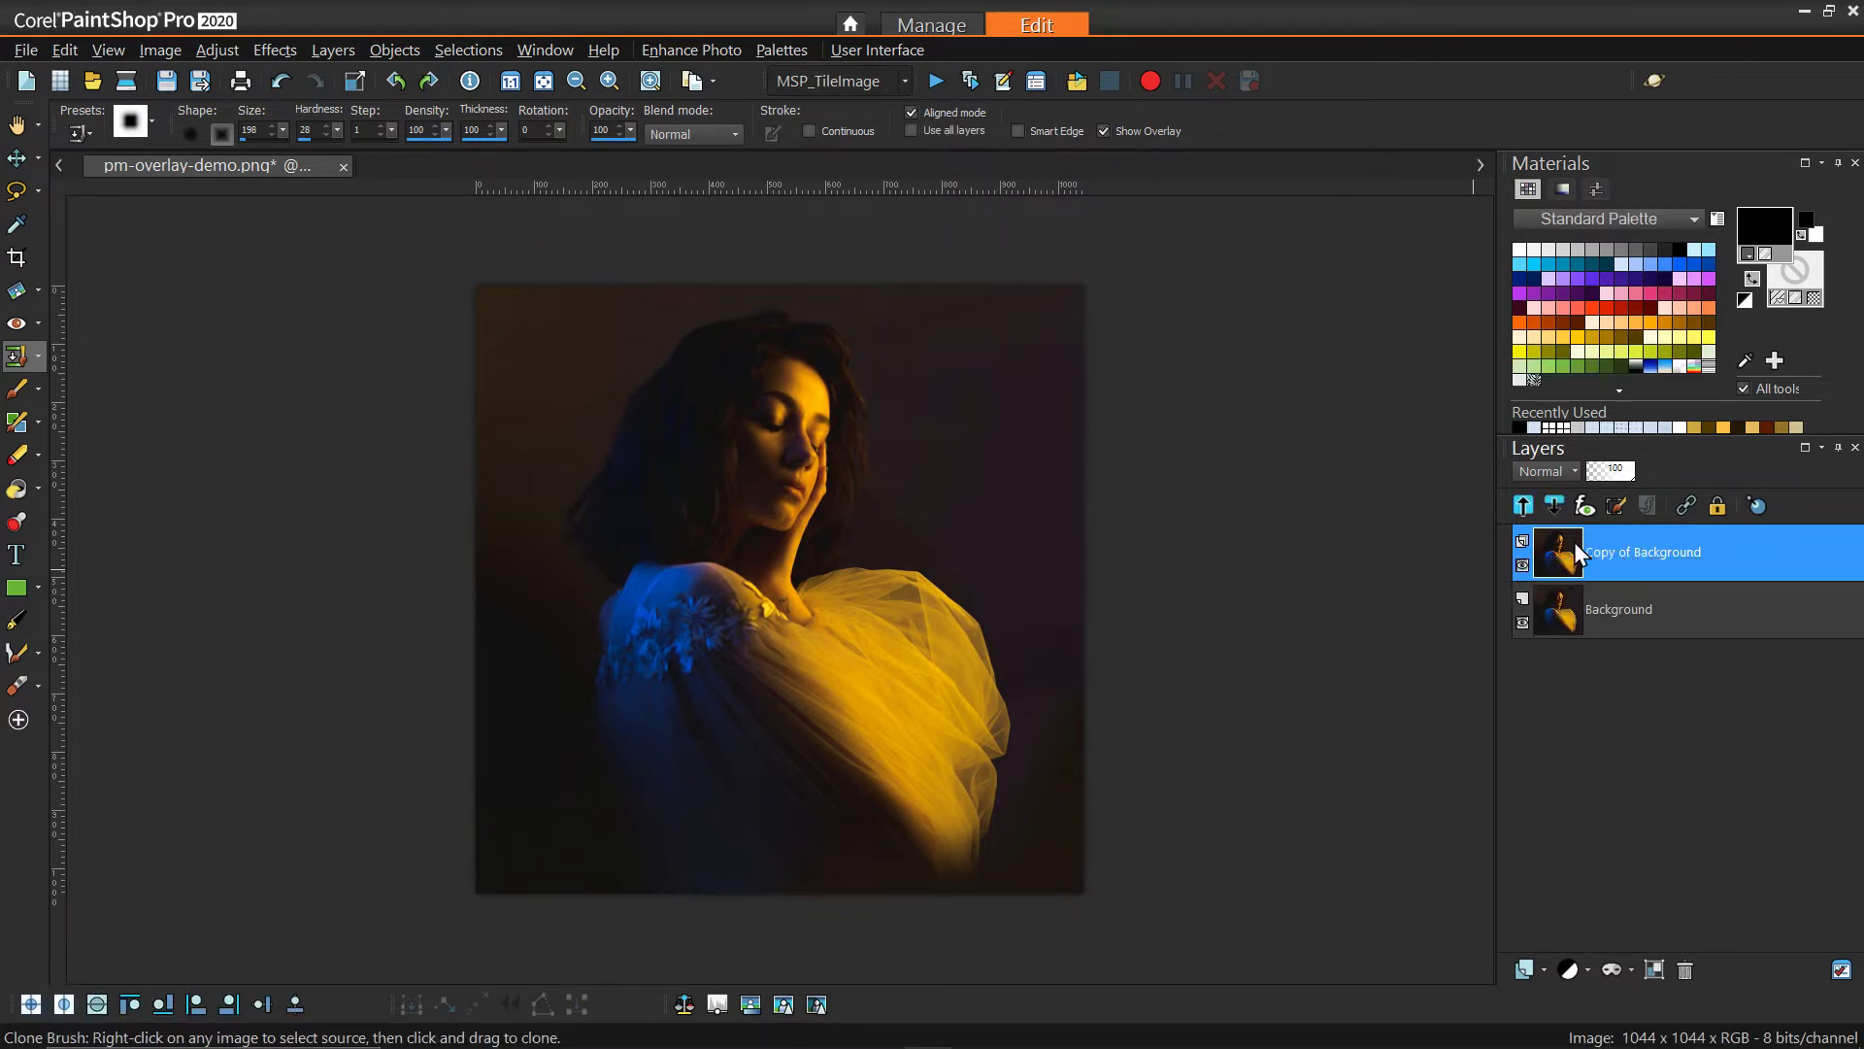
Launch the Painter ParticleShop plugin on the Copy of Background layer.
left_click(255, 51)
mouse_move(365, 449)
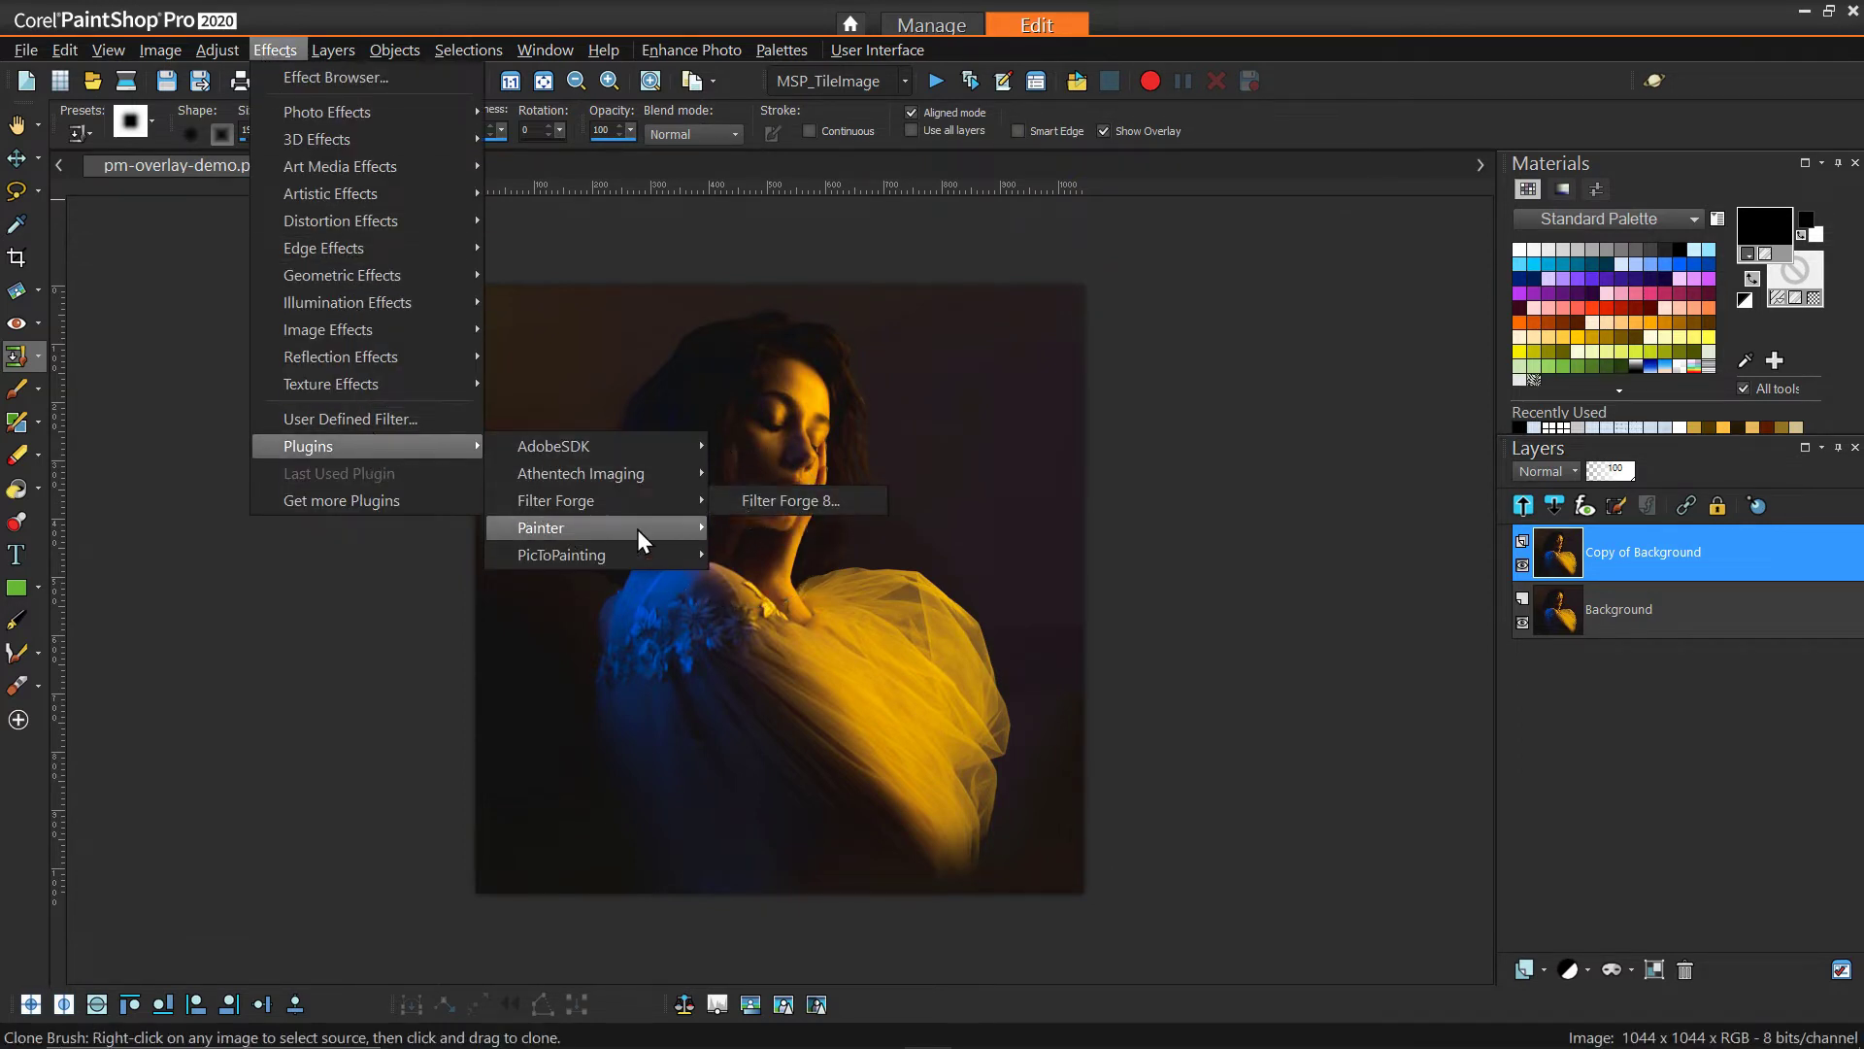
left_click(738, 530)
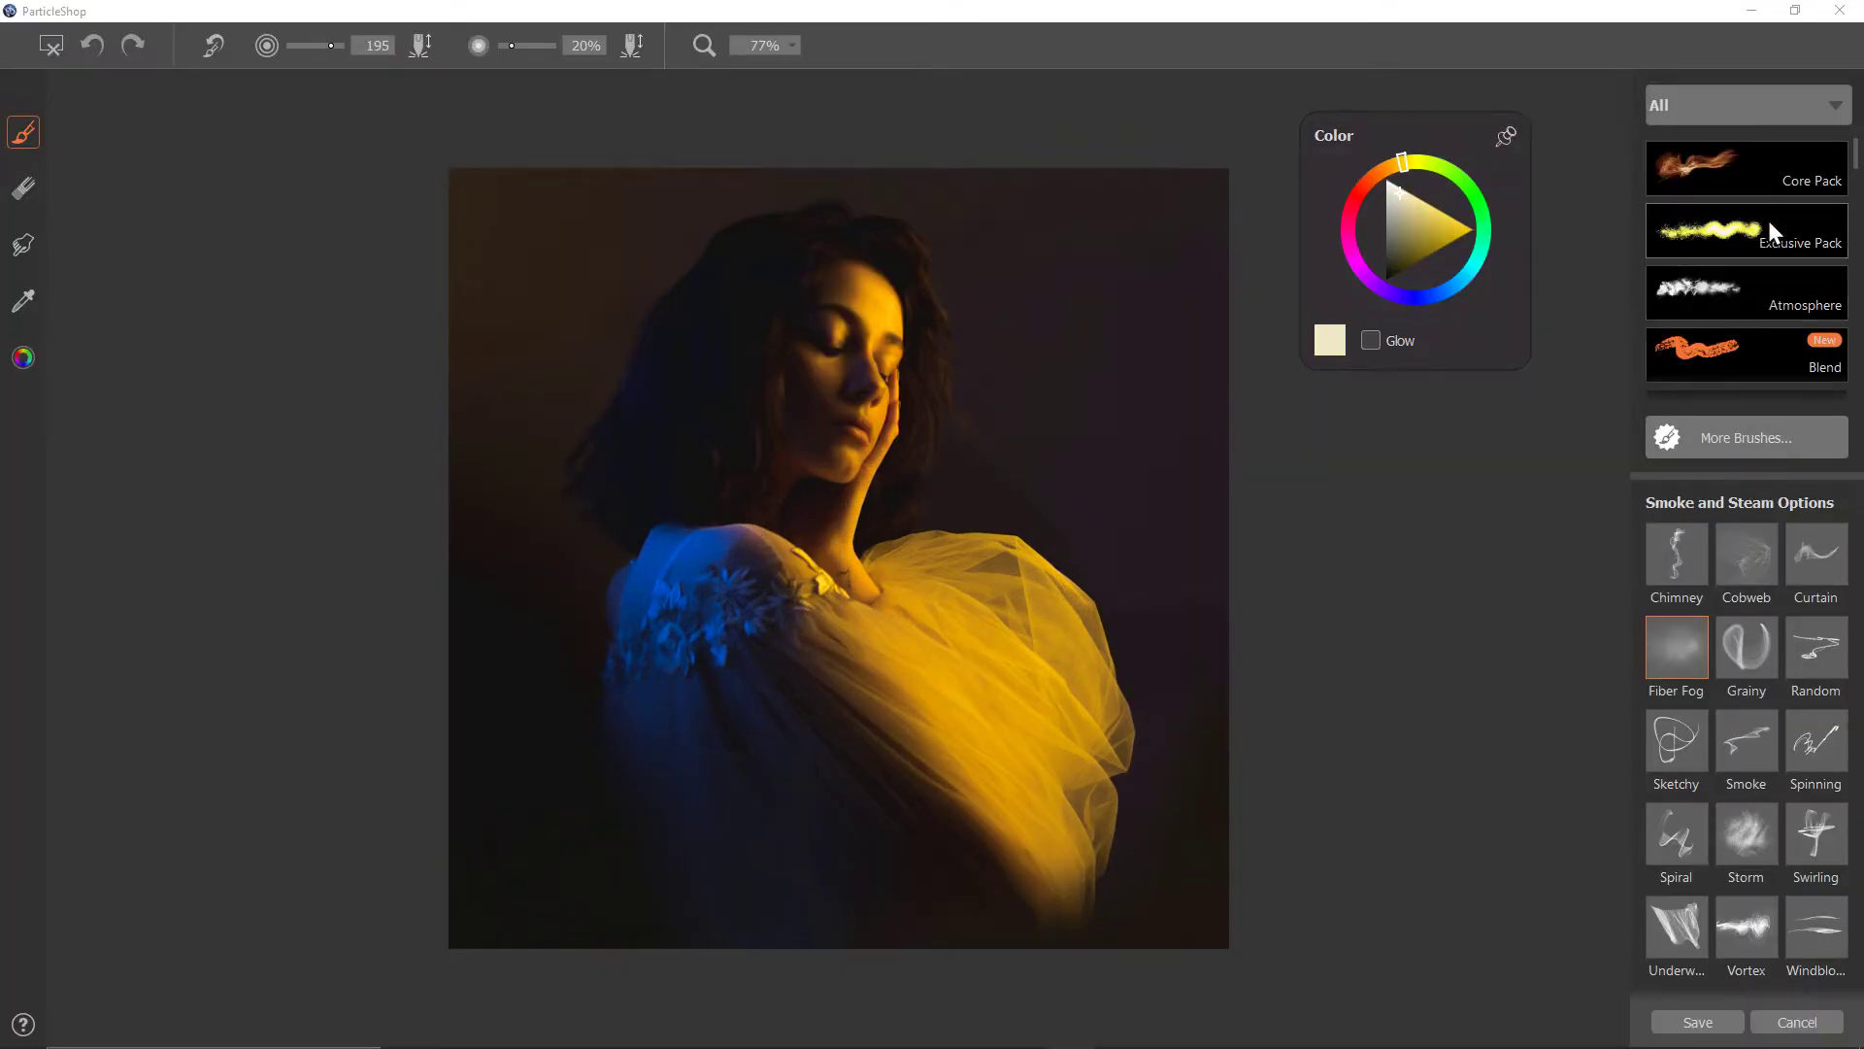
Scroll the brush packs to Smoke and Steam, keeping the Fiber Fog brush selected.
scroll(1767, 217, "down", 5)
scroll(1761, 218, "down", 10)
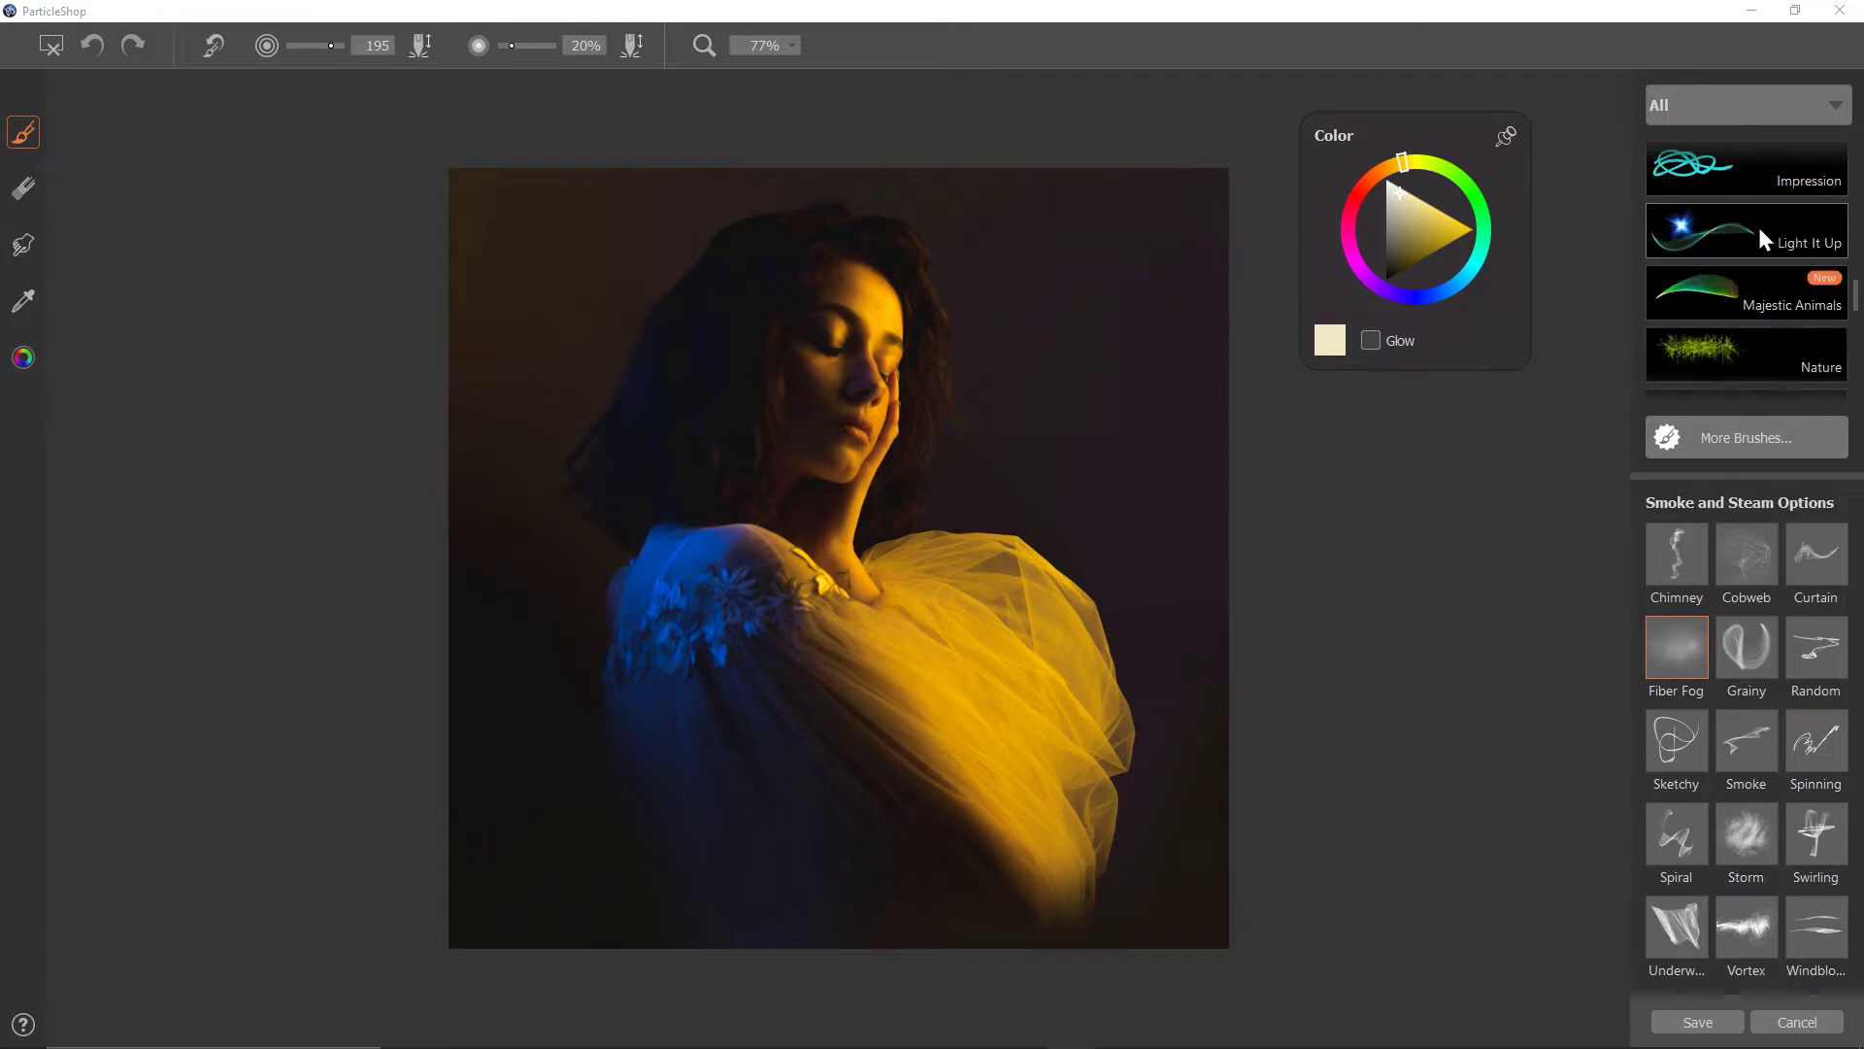
scroll(1756, 233, "up", 3)
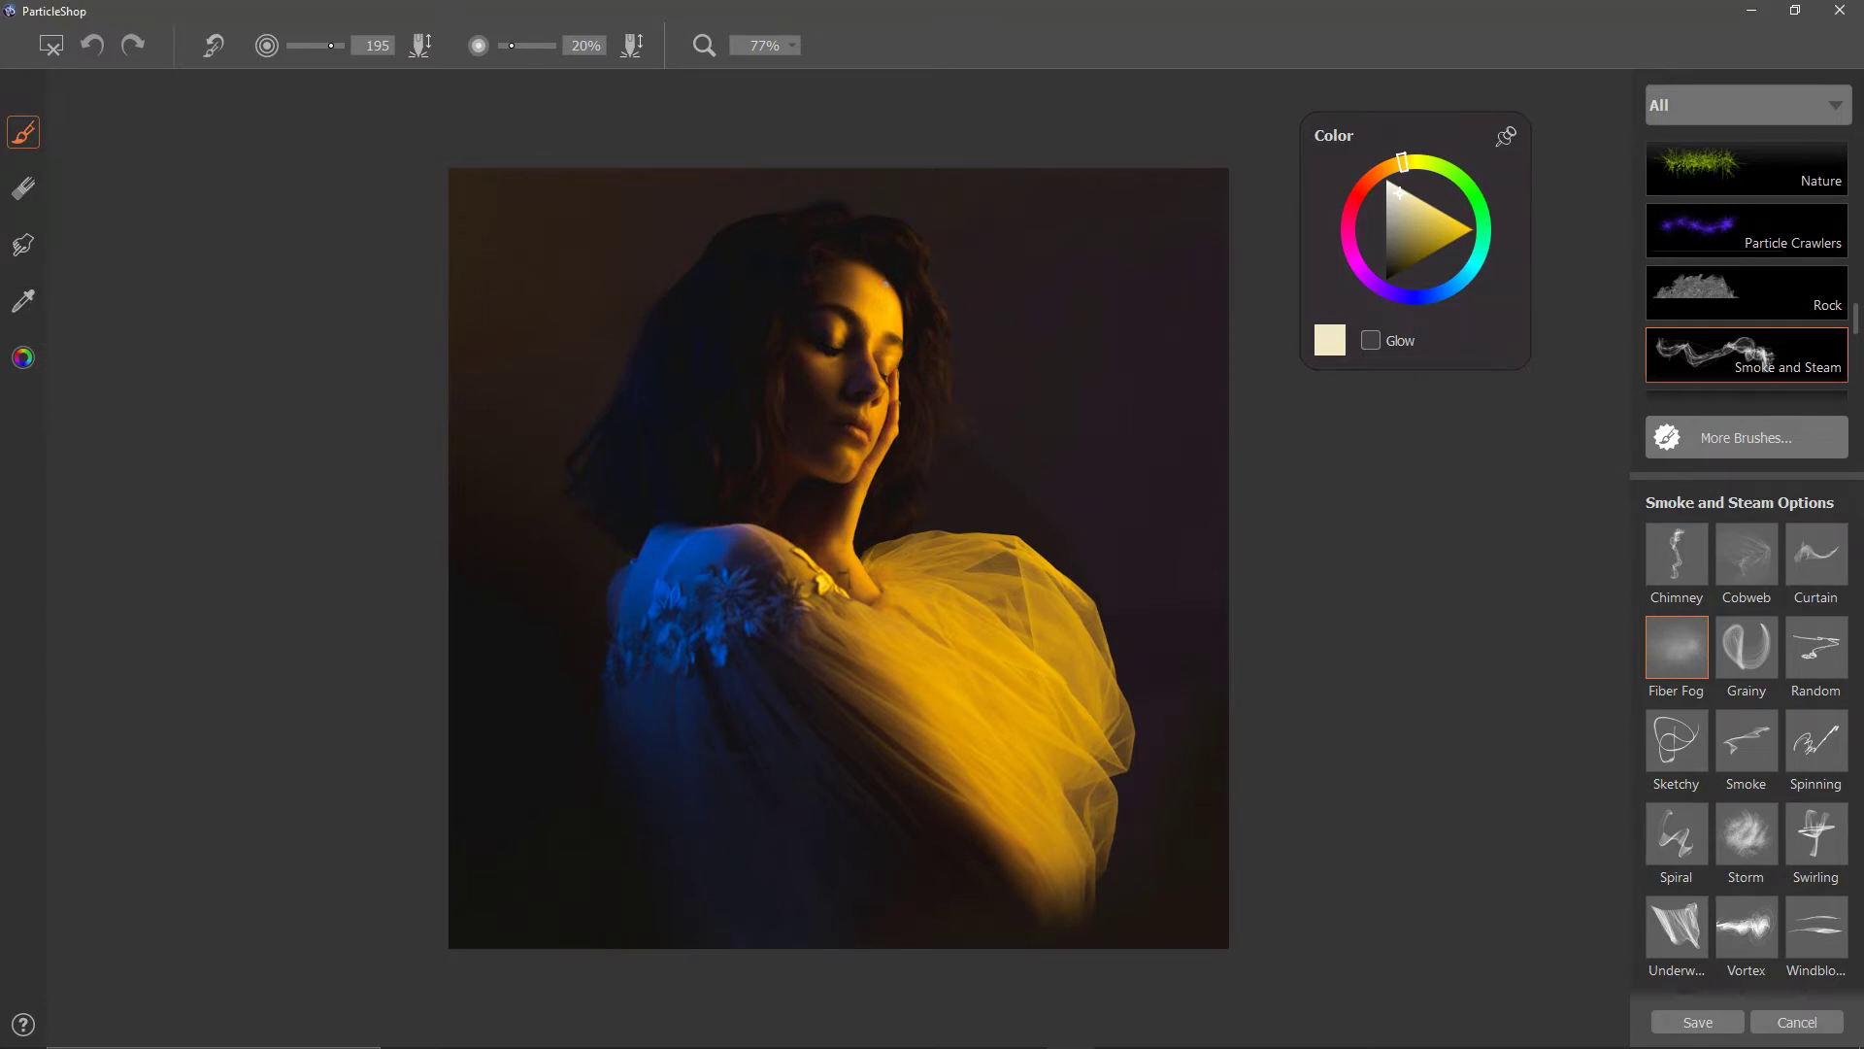
Set the brush colour to the yellow sampled from the dress with the Eyedropper.
left_click(1448, 282)
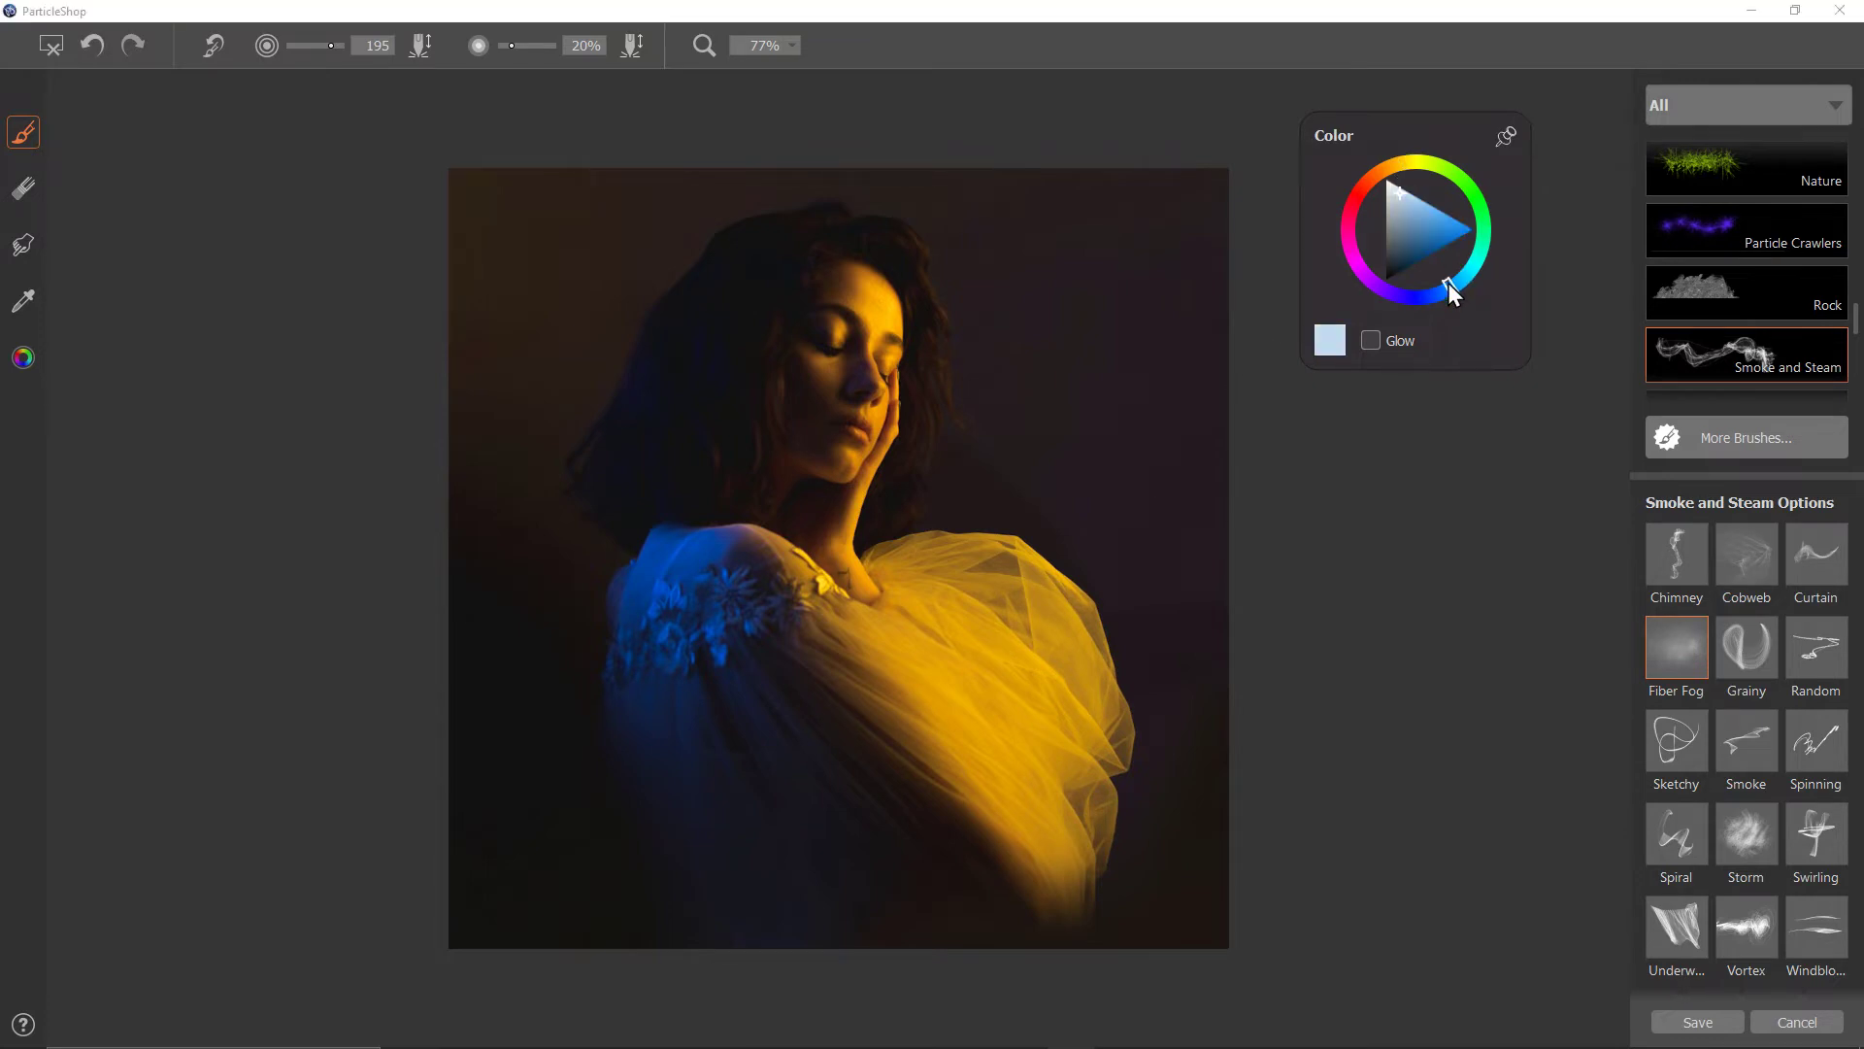
left_click(23, 301)
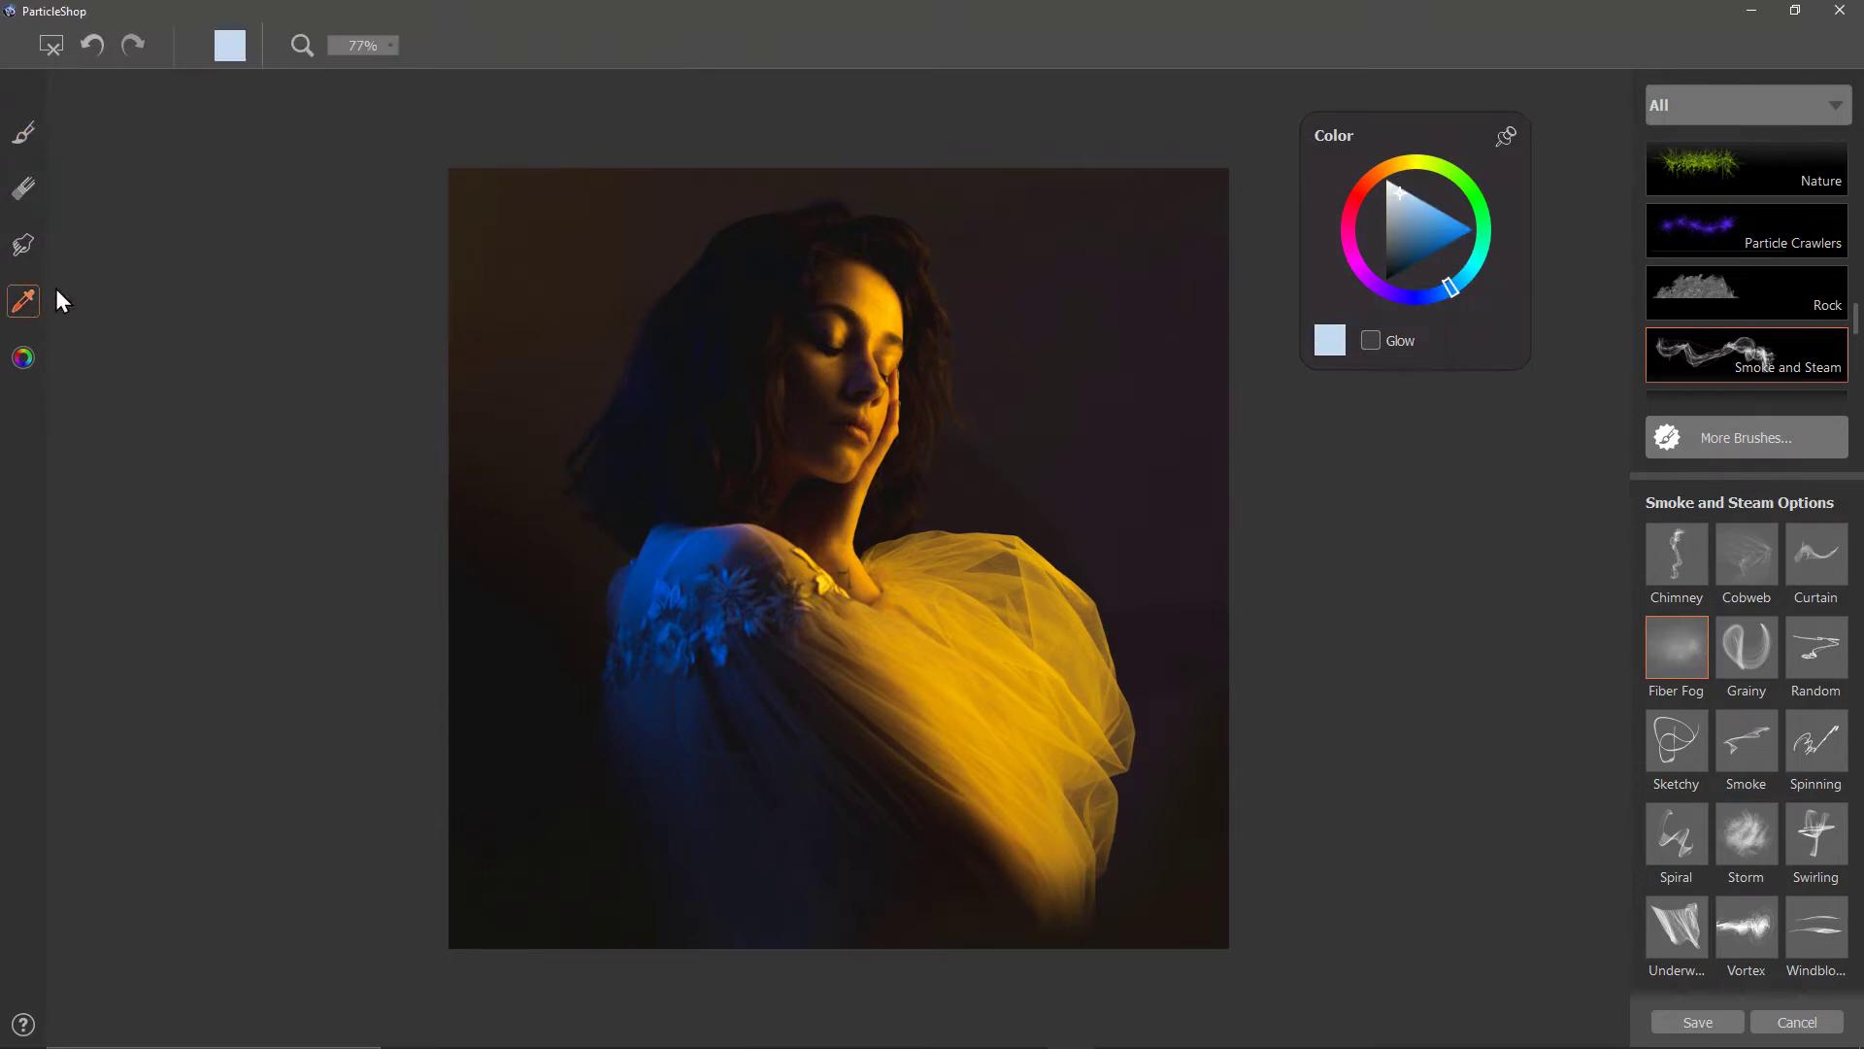
left_click(996, 642)
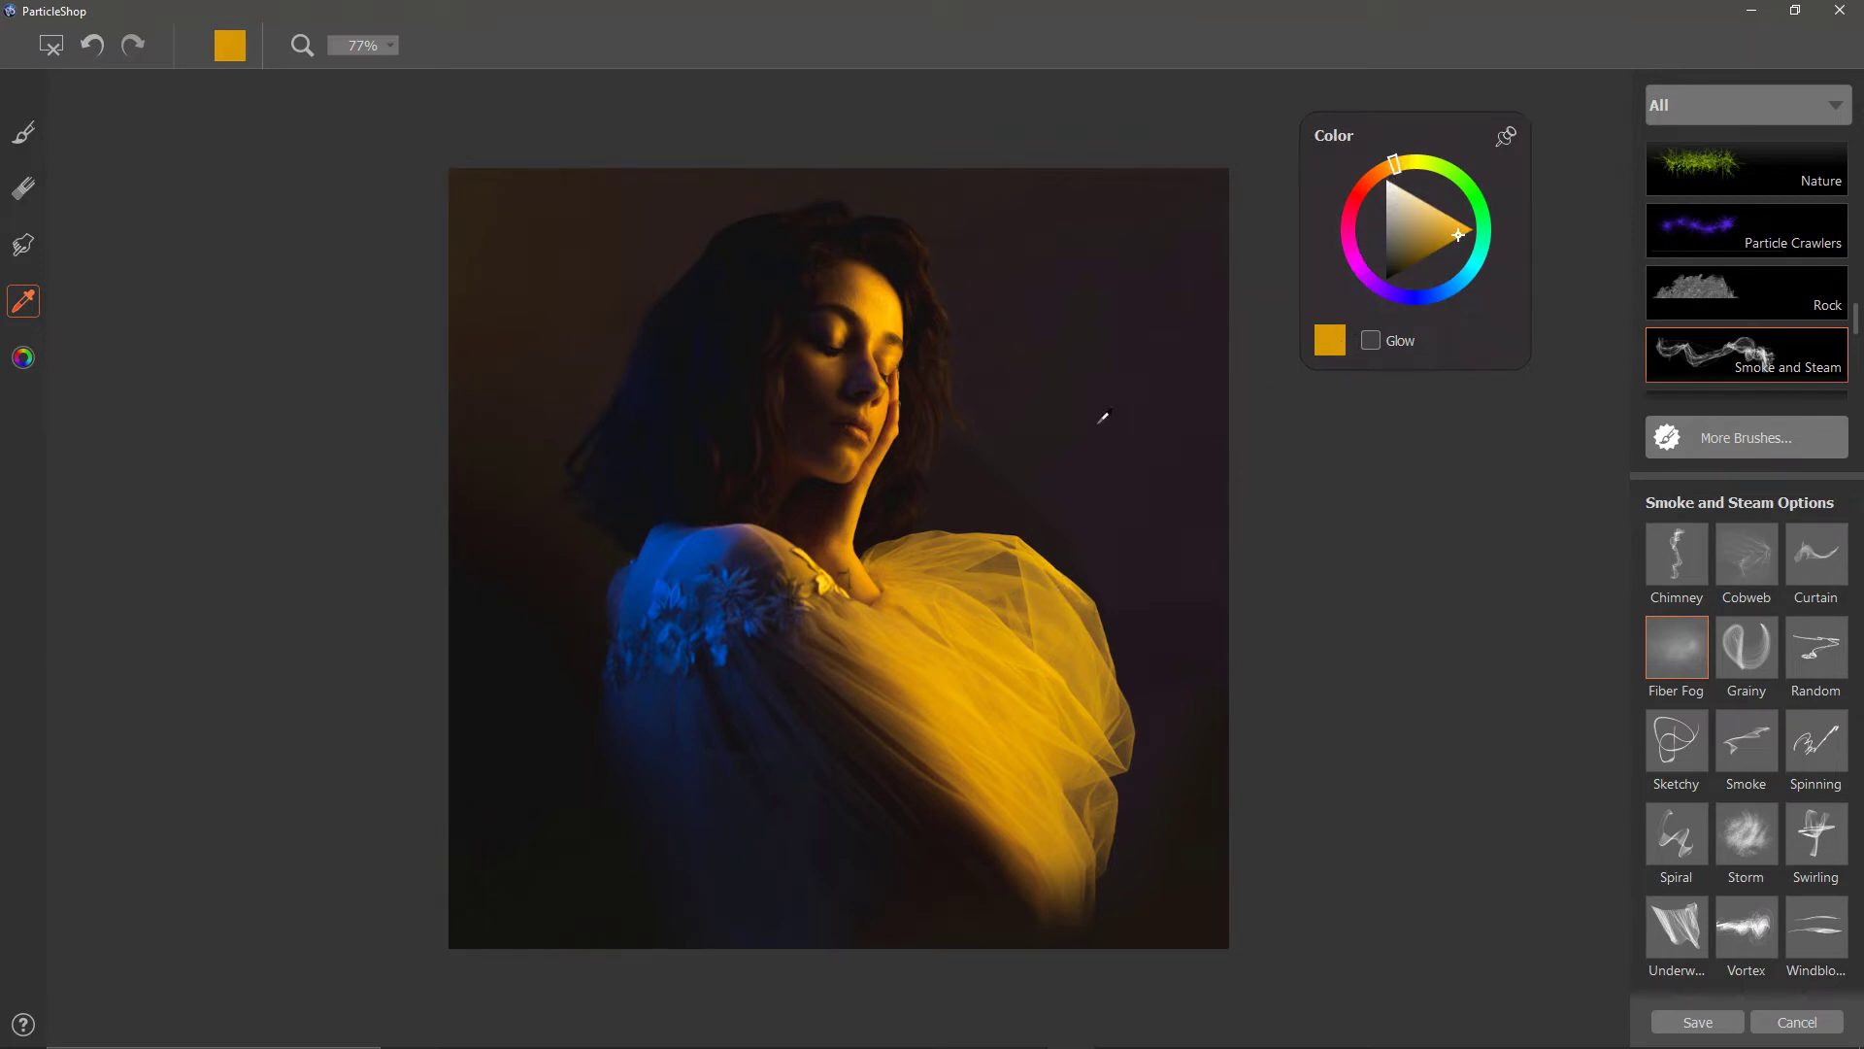
left_click(24, 134)
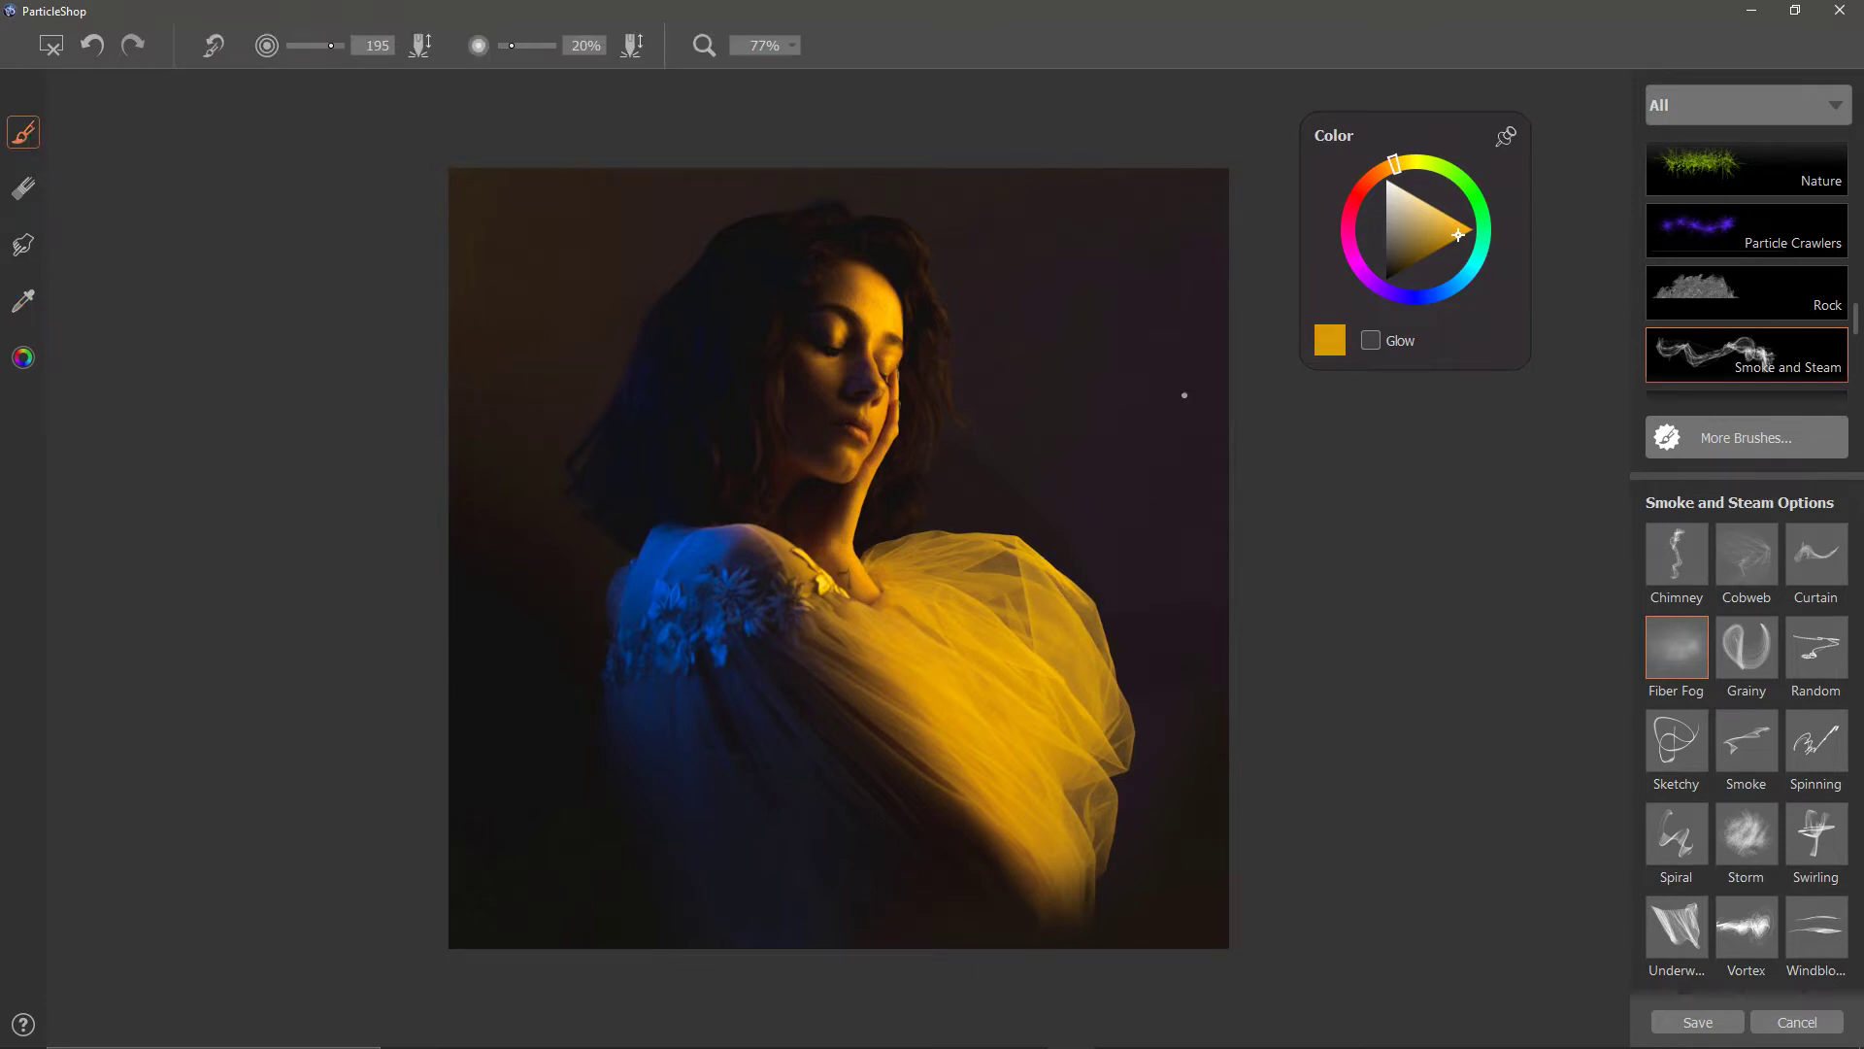
Paint golden Fiber Fog strokes down the right background and behind the neck and hair.
left_click_drag(1184, 395, 1165, 544)
left_click_drag(1174, 622, 1160, 835)
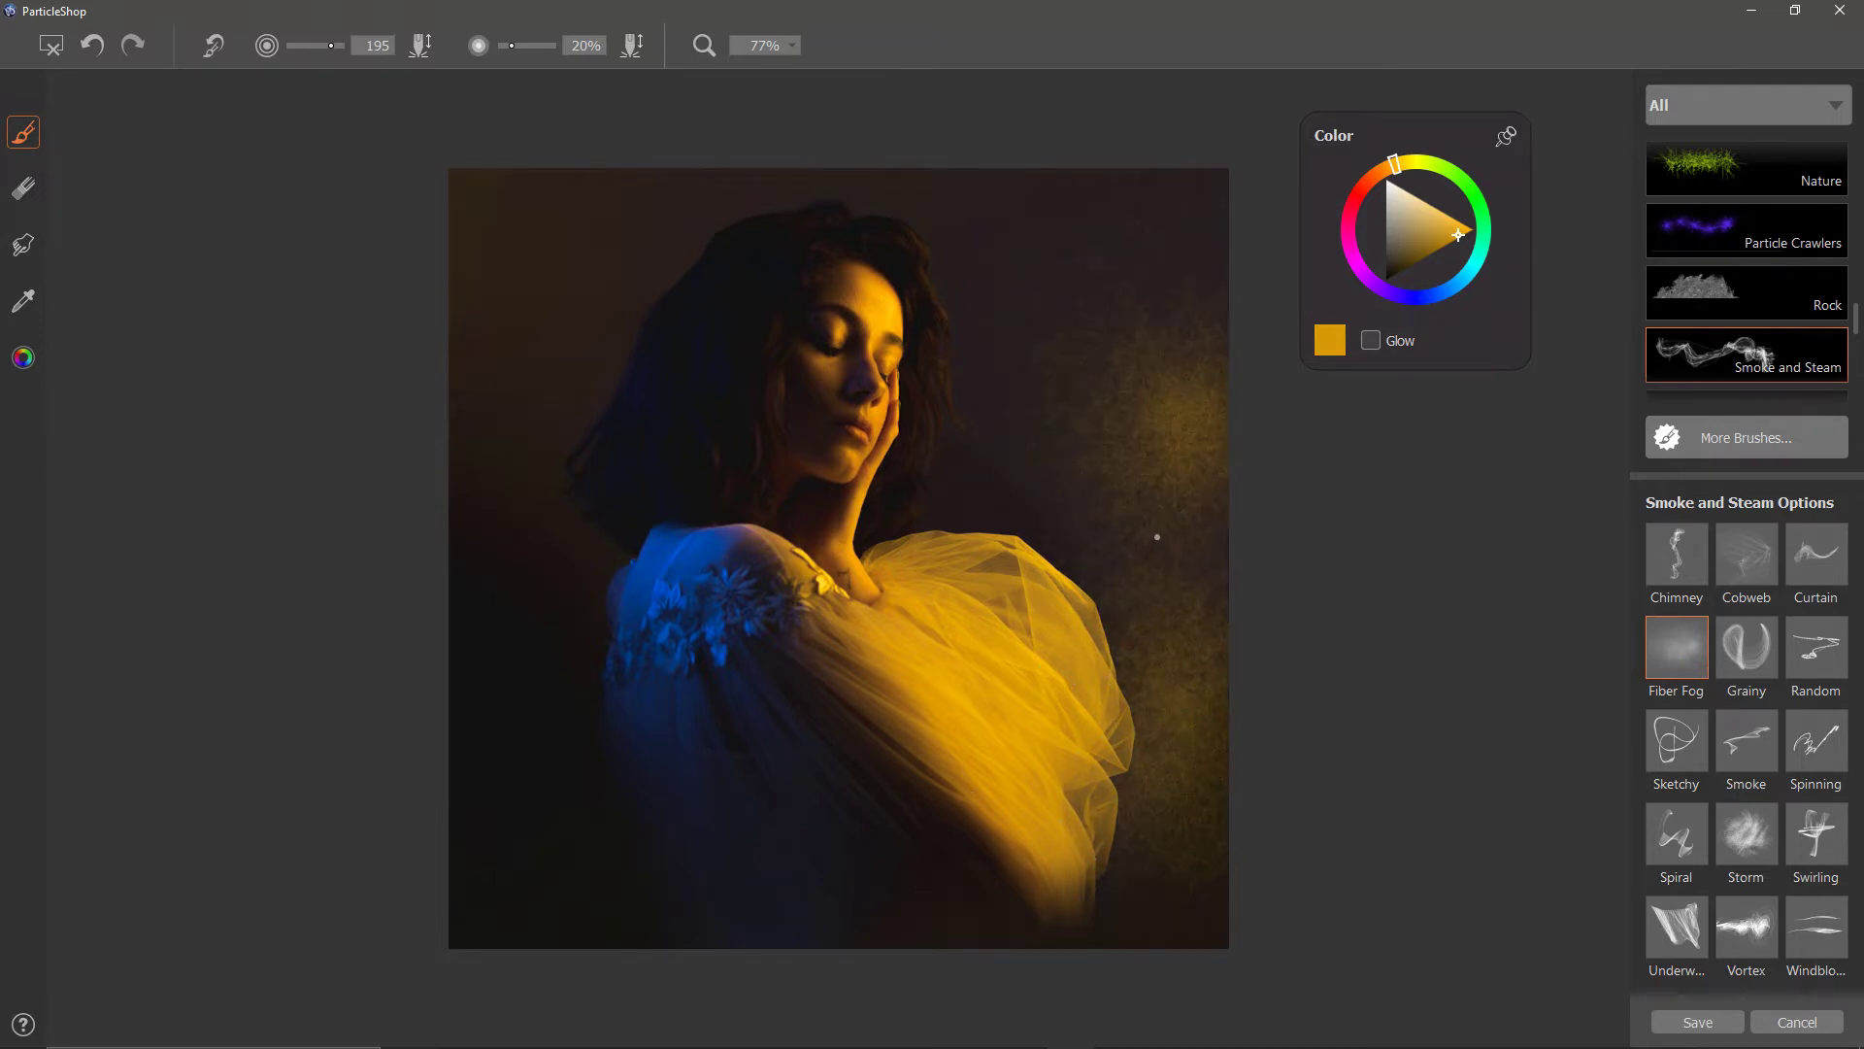
mouse_move(1157, 537)
left_mouse_down()
mouse_move(1131, 680)
mouse_move(1145, 806)
mouse_move(1189, 881)
left_mouse_up()
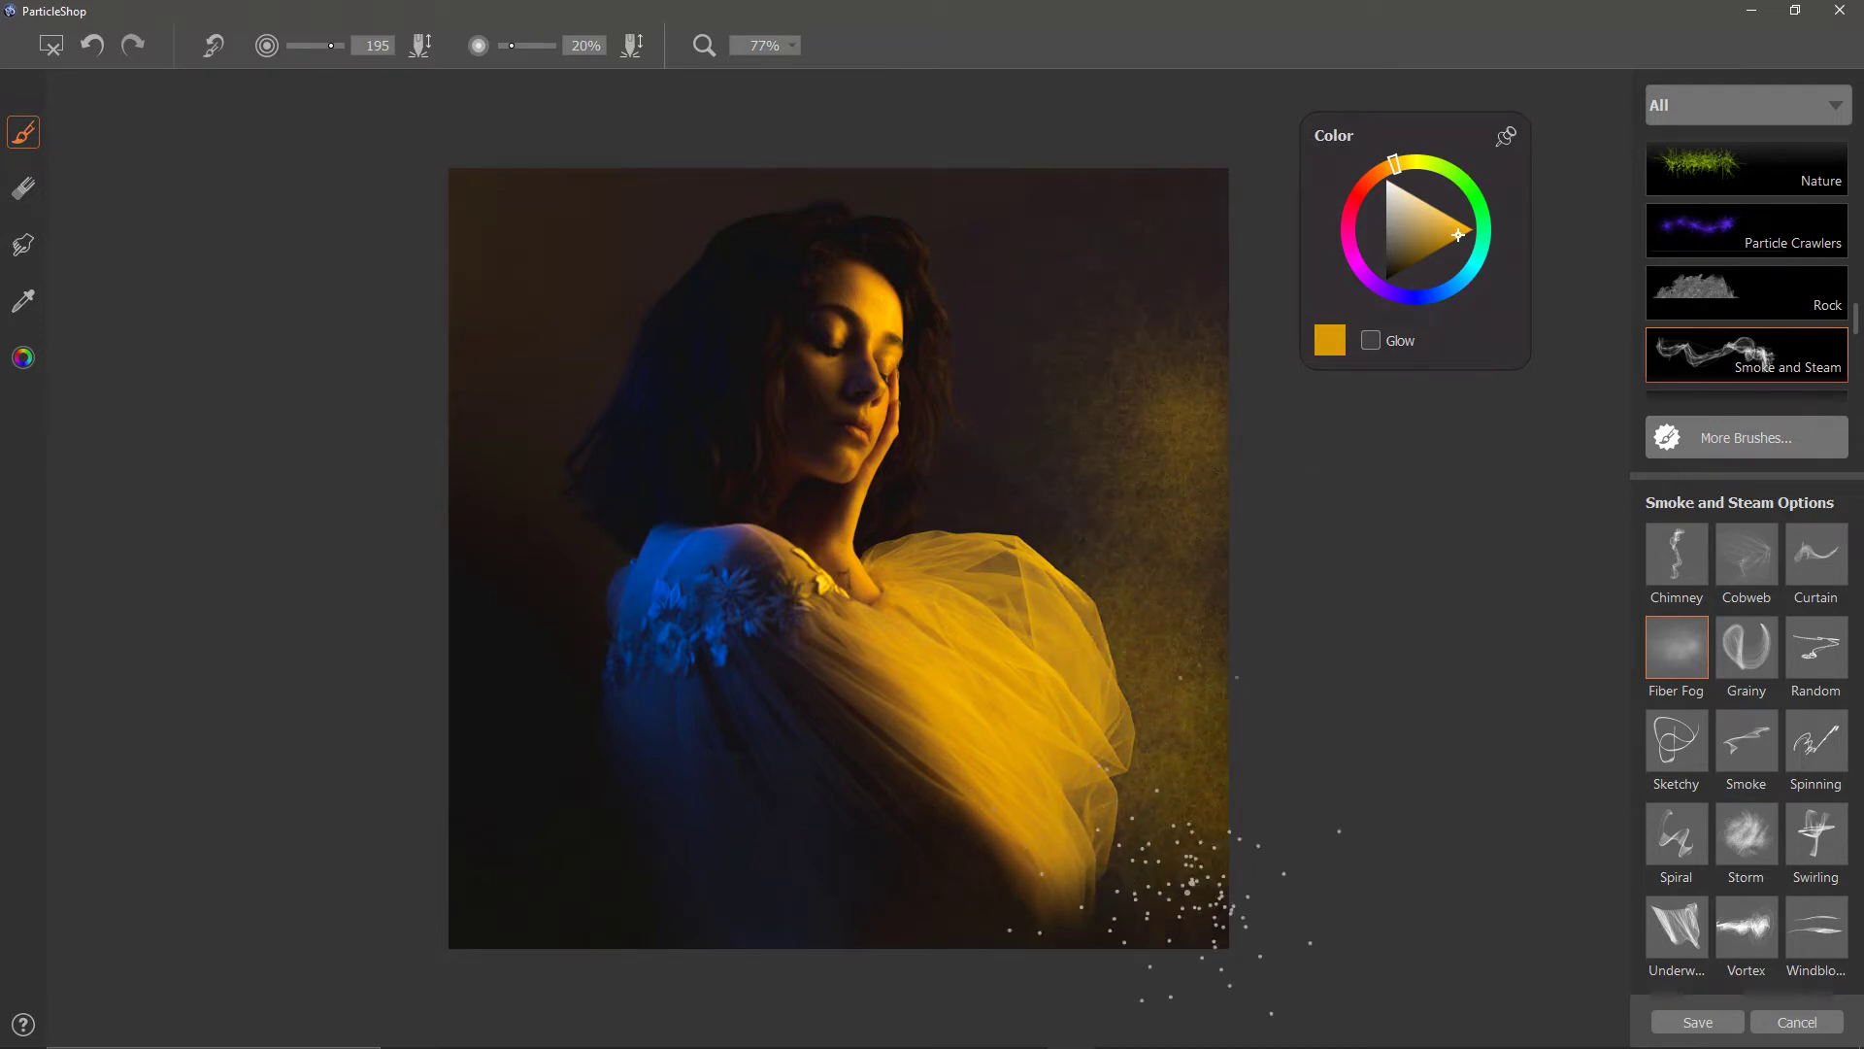
left_click_drag(884, 540, 956, 446)
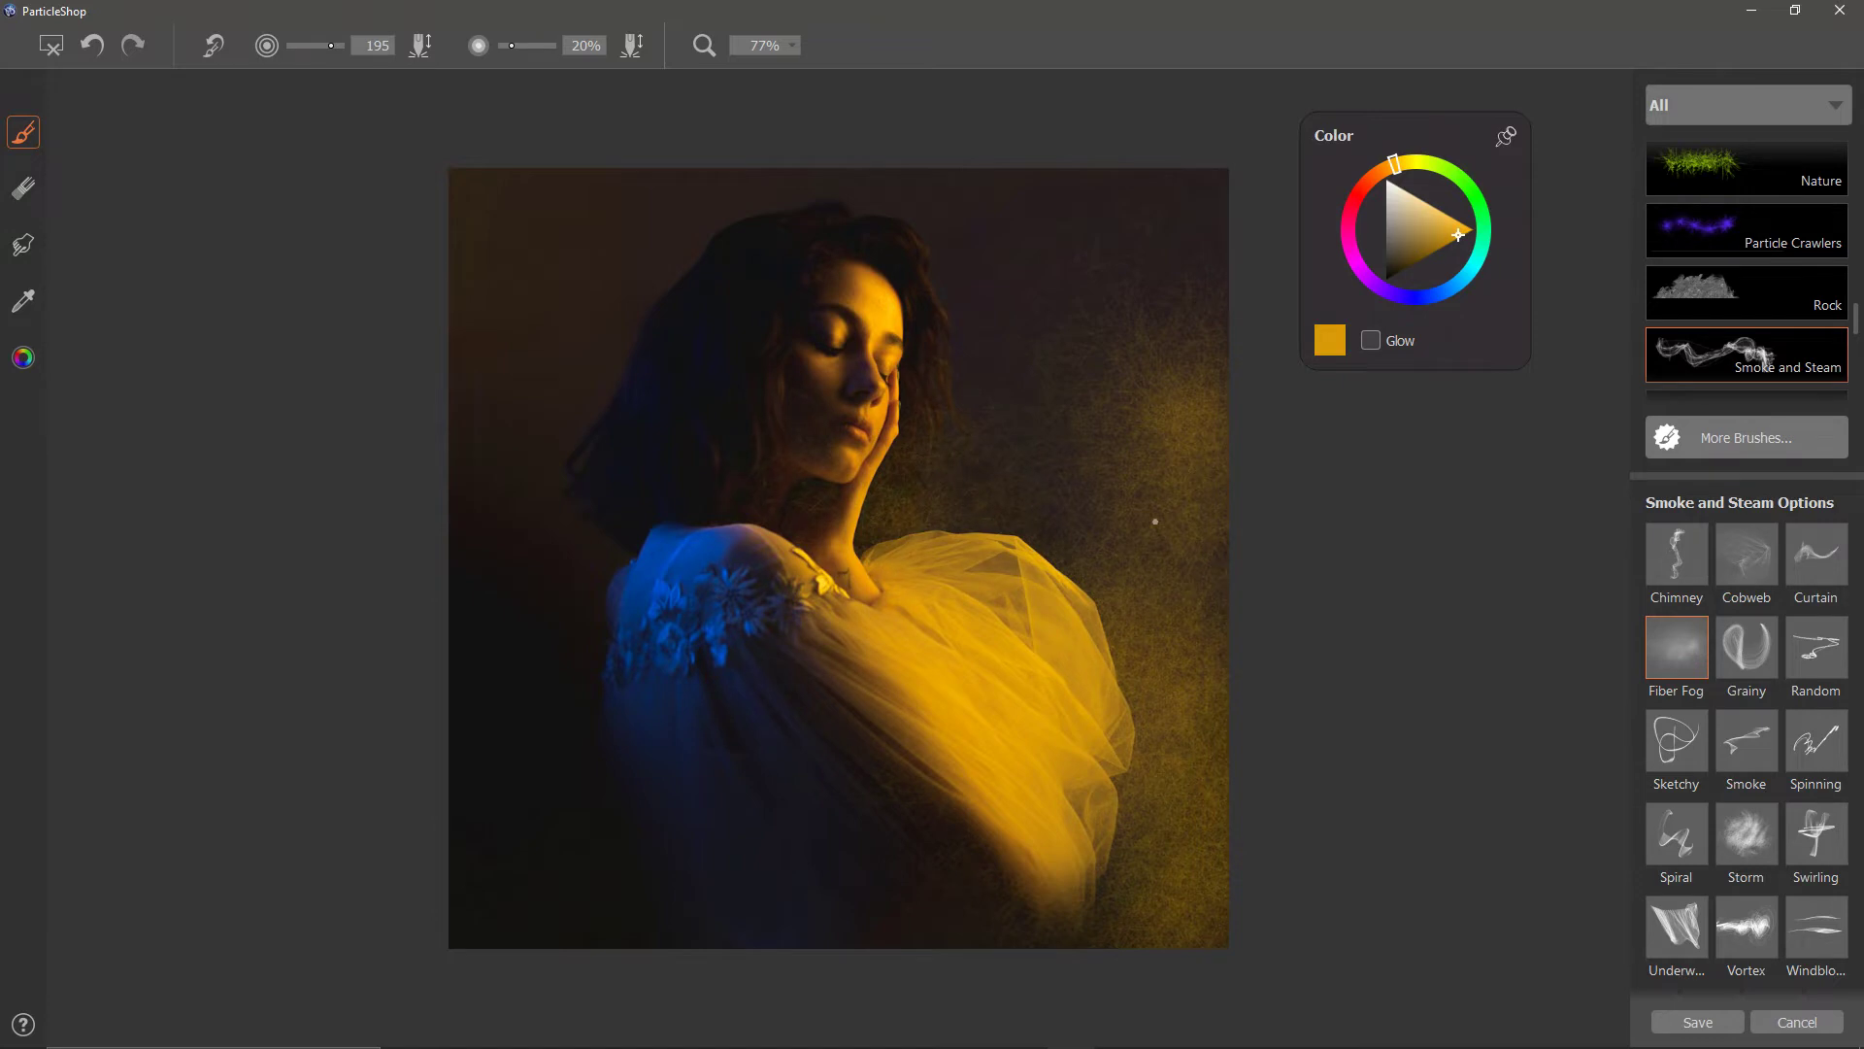
left_click_drag(1154, 521, 1068, 593)
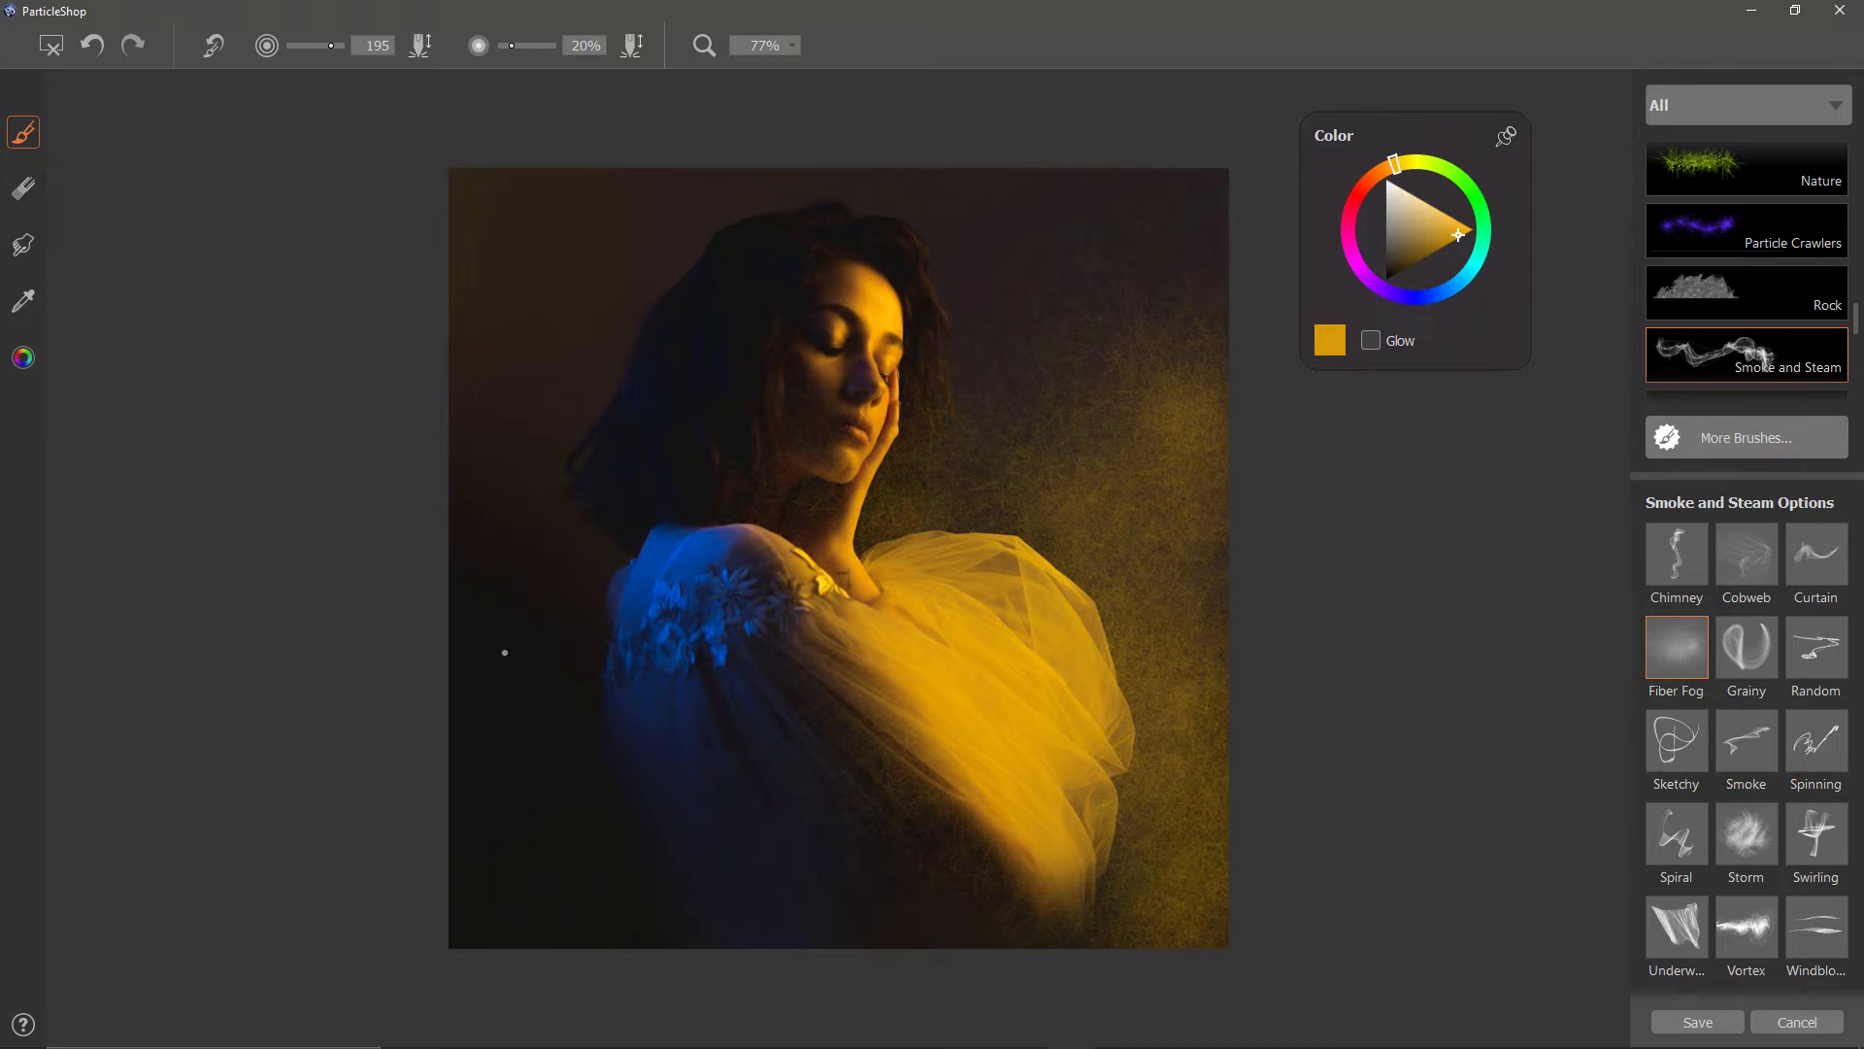
Set the brush colour to the deep blue sampled from the shoulder.
left_click(24, 301)
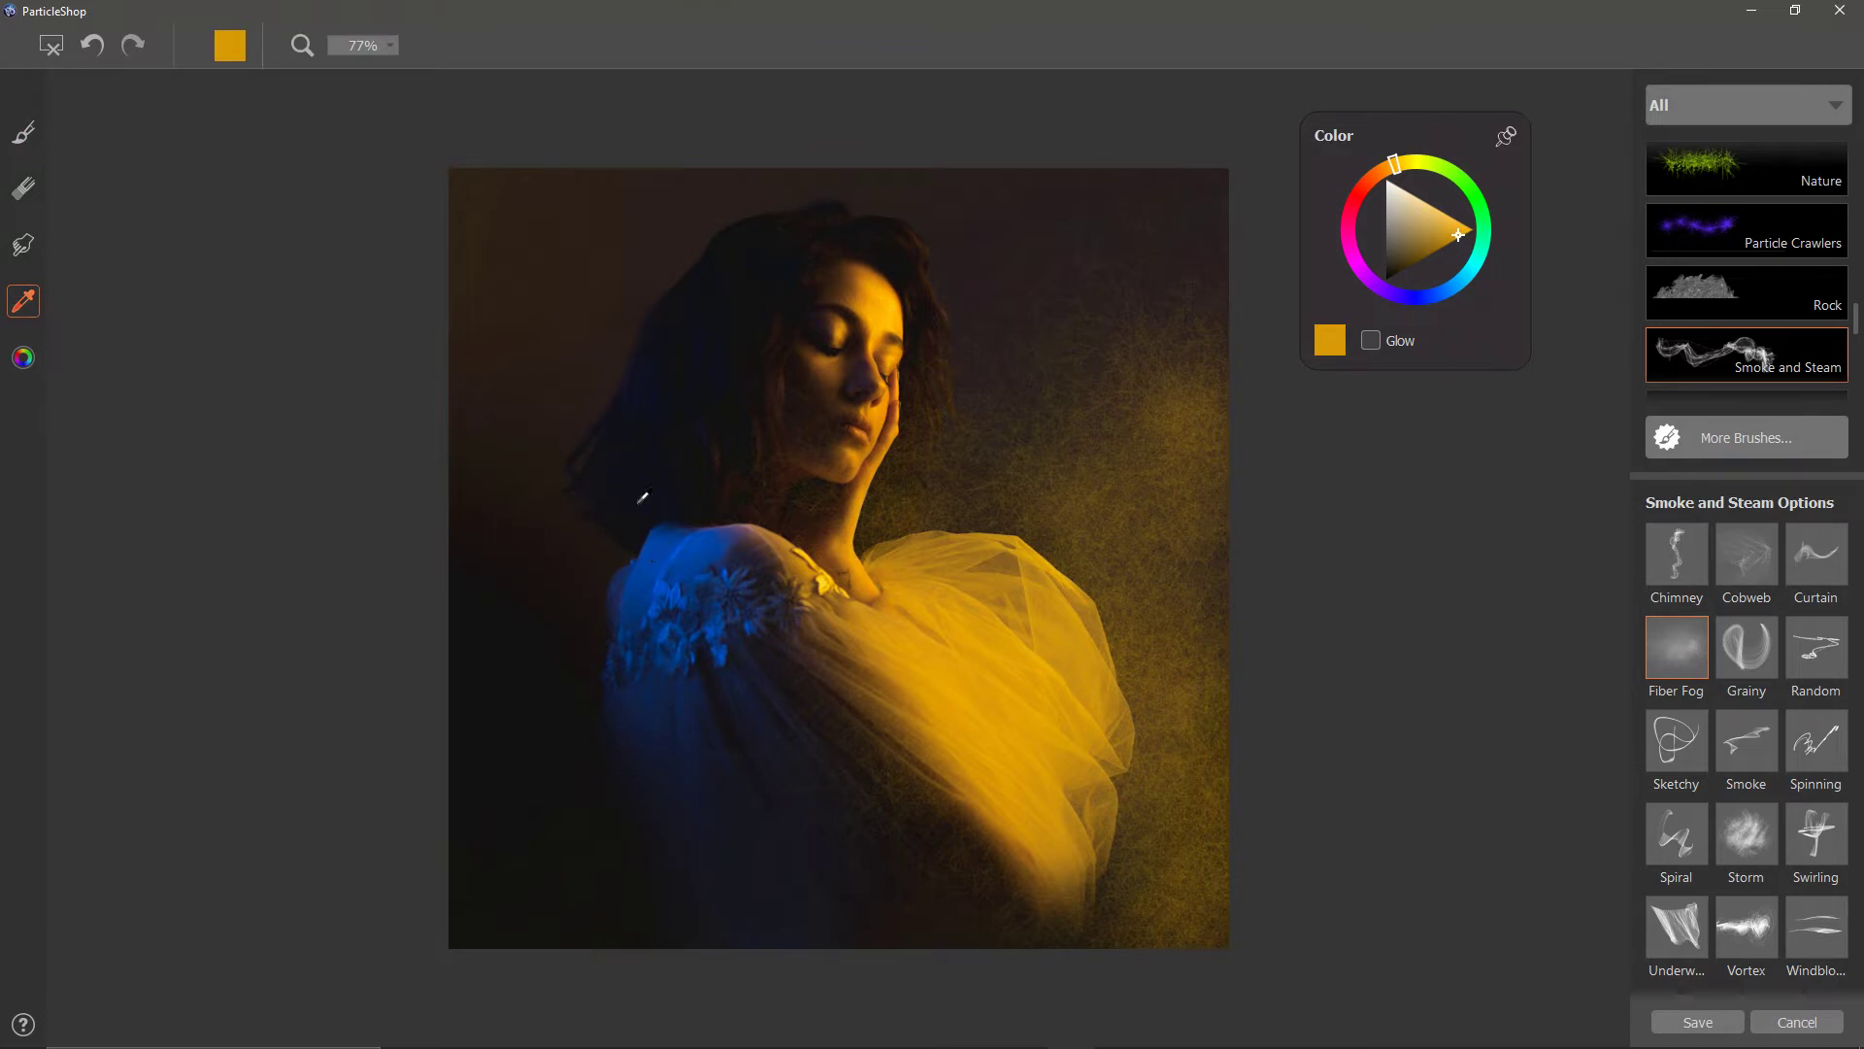
left_click(656, 556)
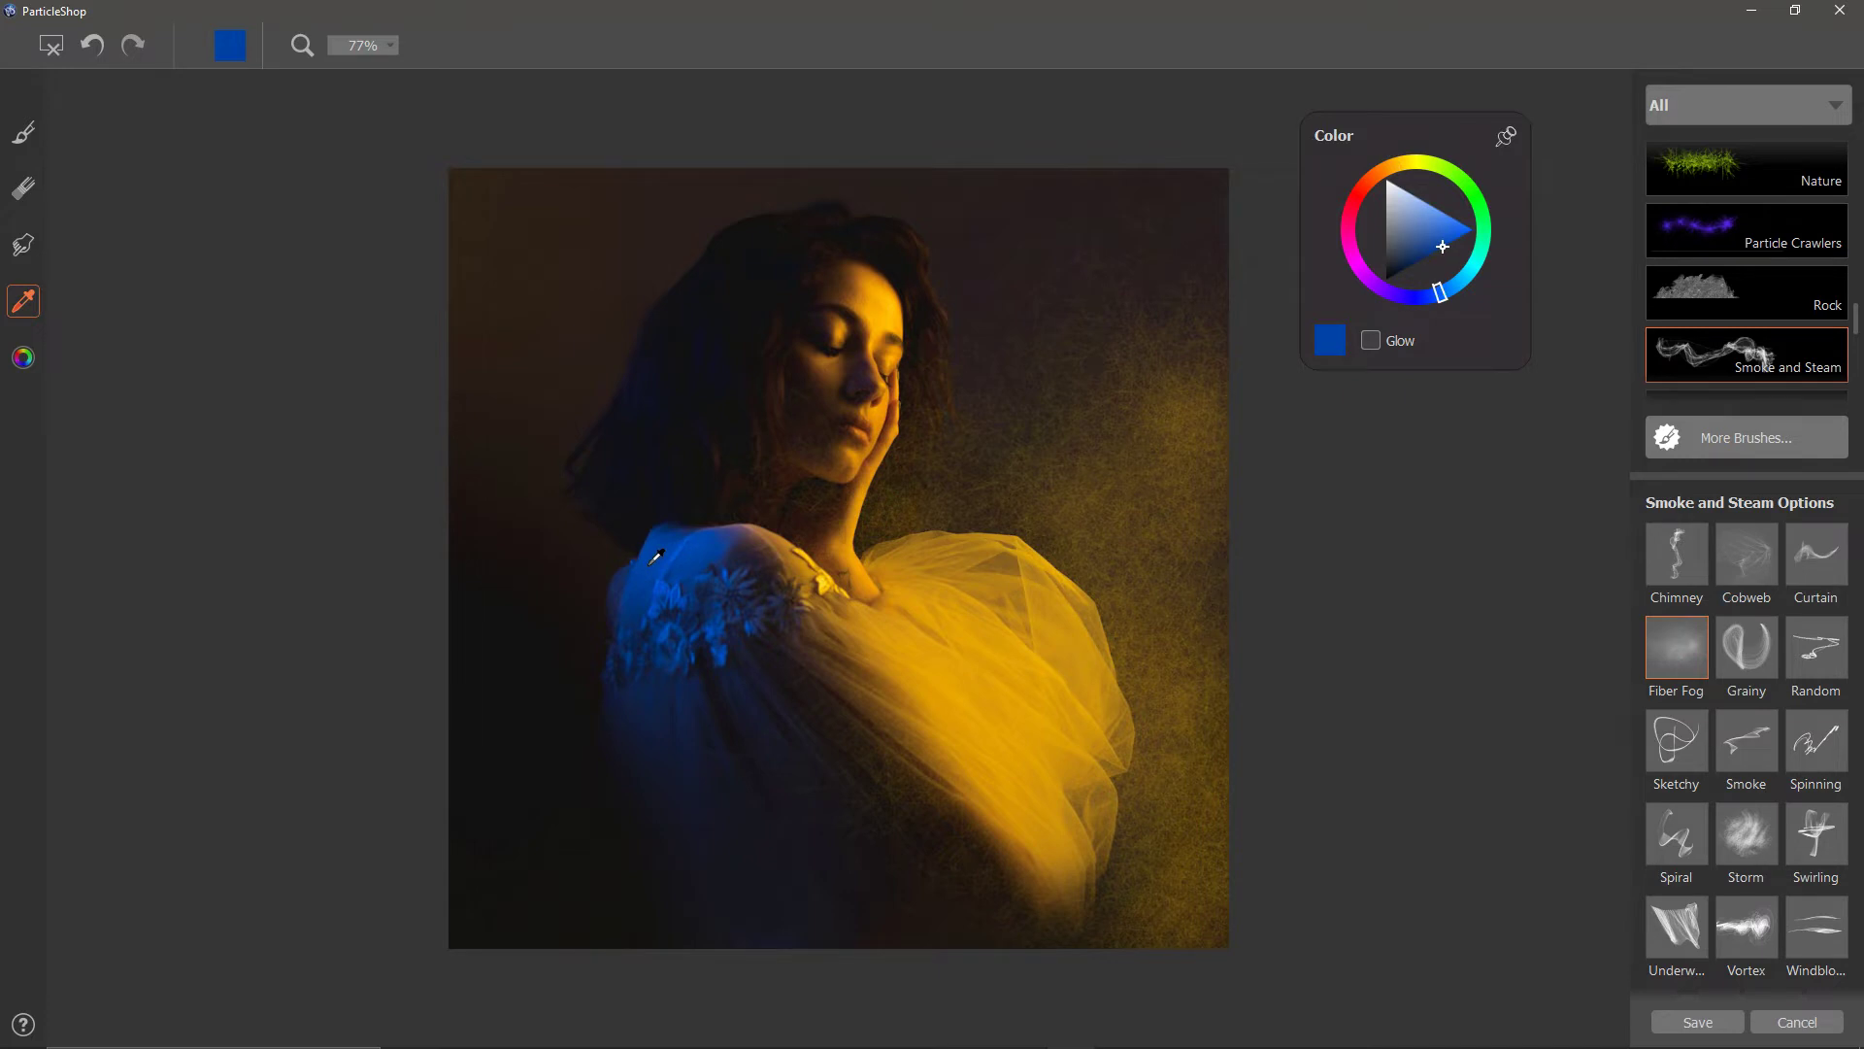
left_click(21, 136)
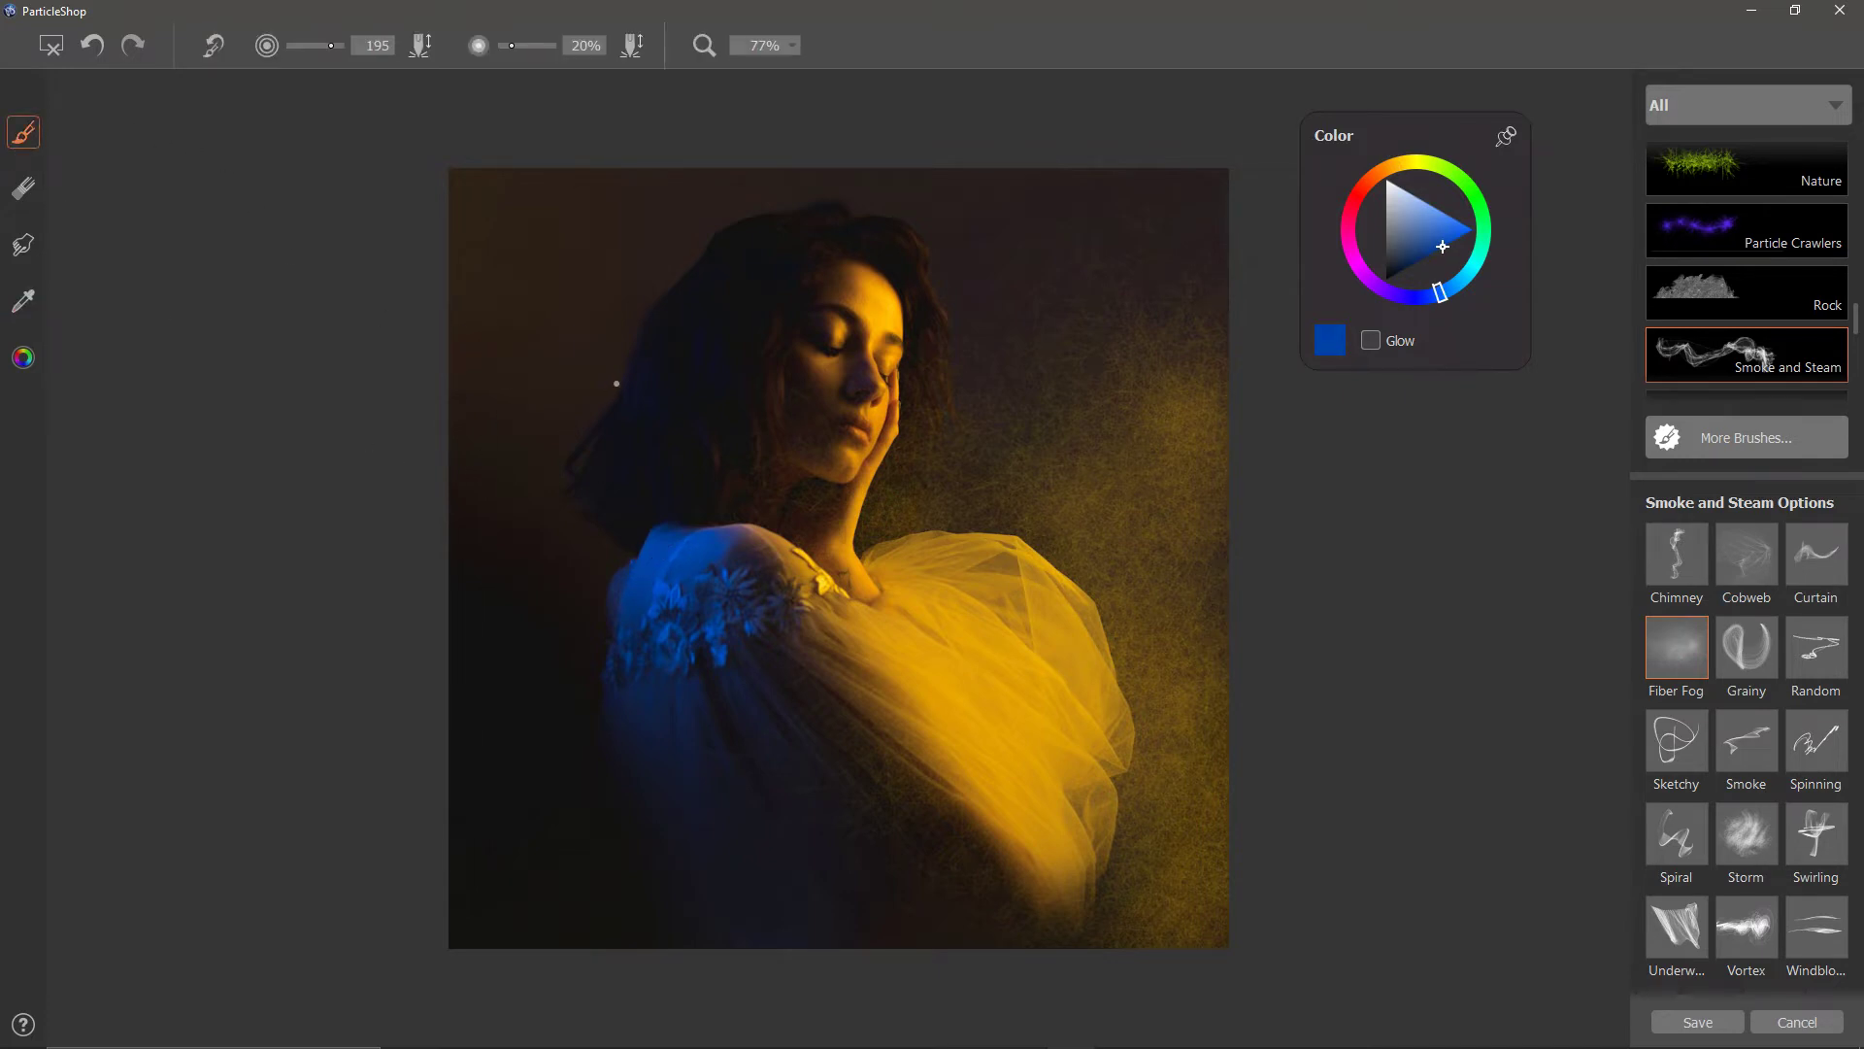
Paint blue Fiber Fog strokes over the dark left side and lower-left background.
left_click_drag(511, 590, 561, 726)
left_click_drag(594, 659, 783, 929)
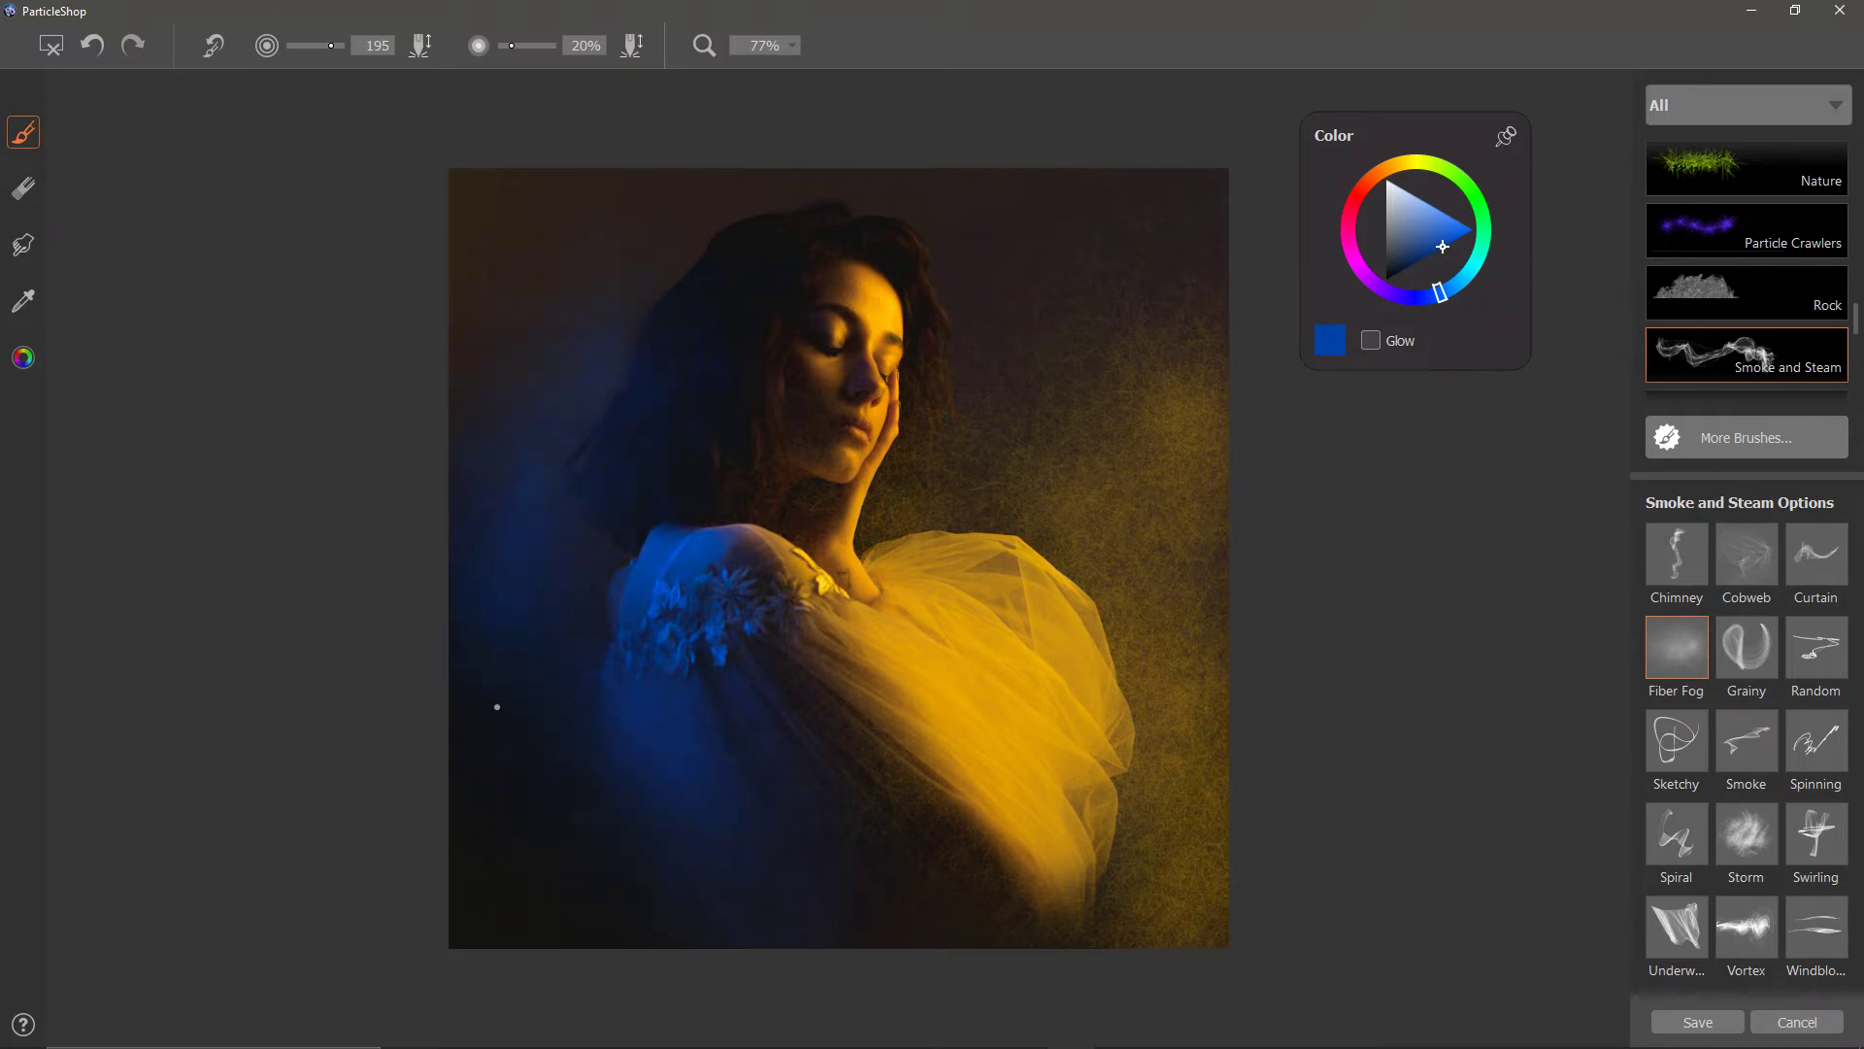
left_click_drag(498, 707, 512, 899)
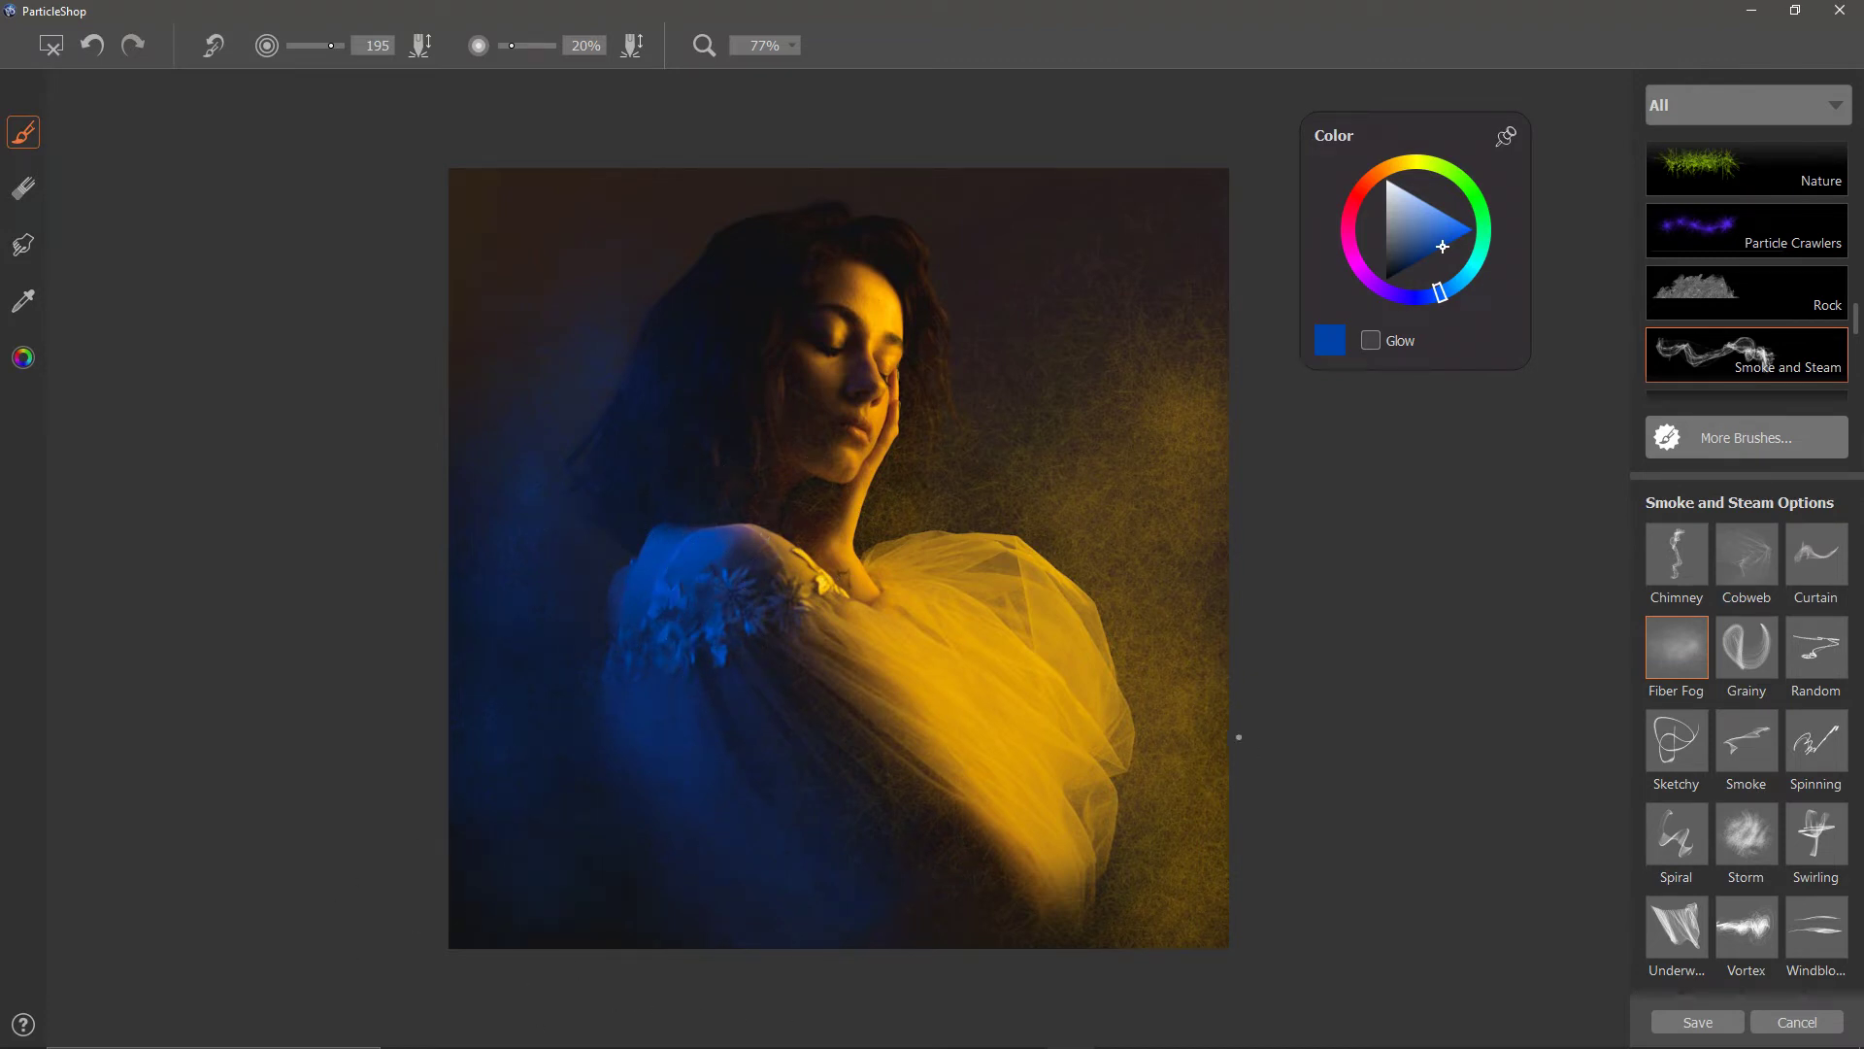
Apply only the fog brushstrokes to Copy of Background and hide the Background layer.
left_click(1698, 1024)
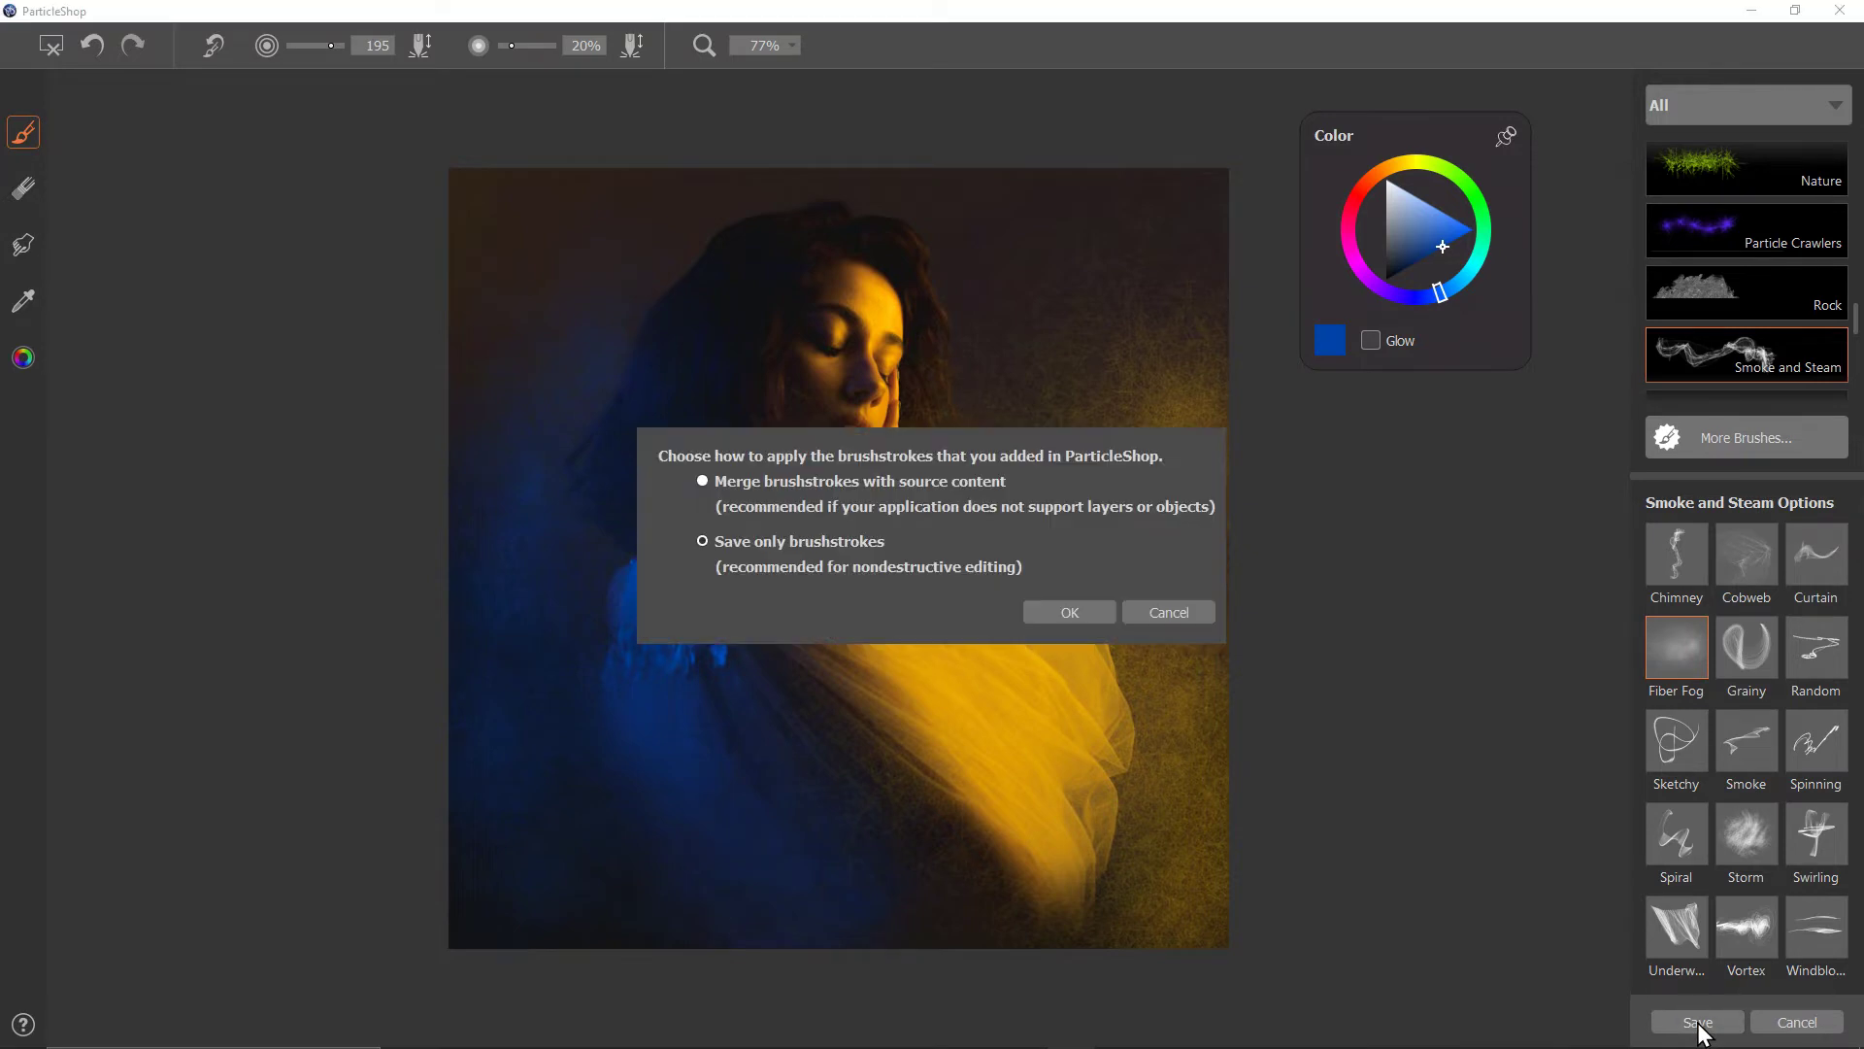
left_click(1048, 611)
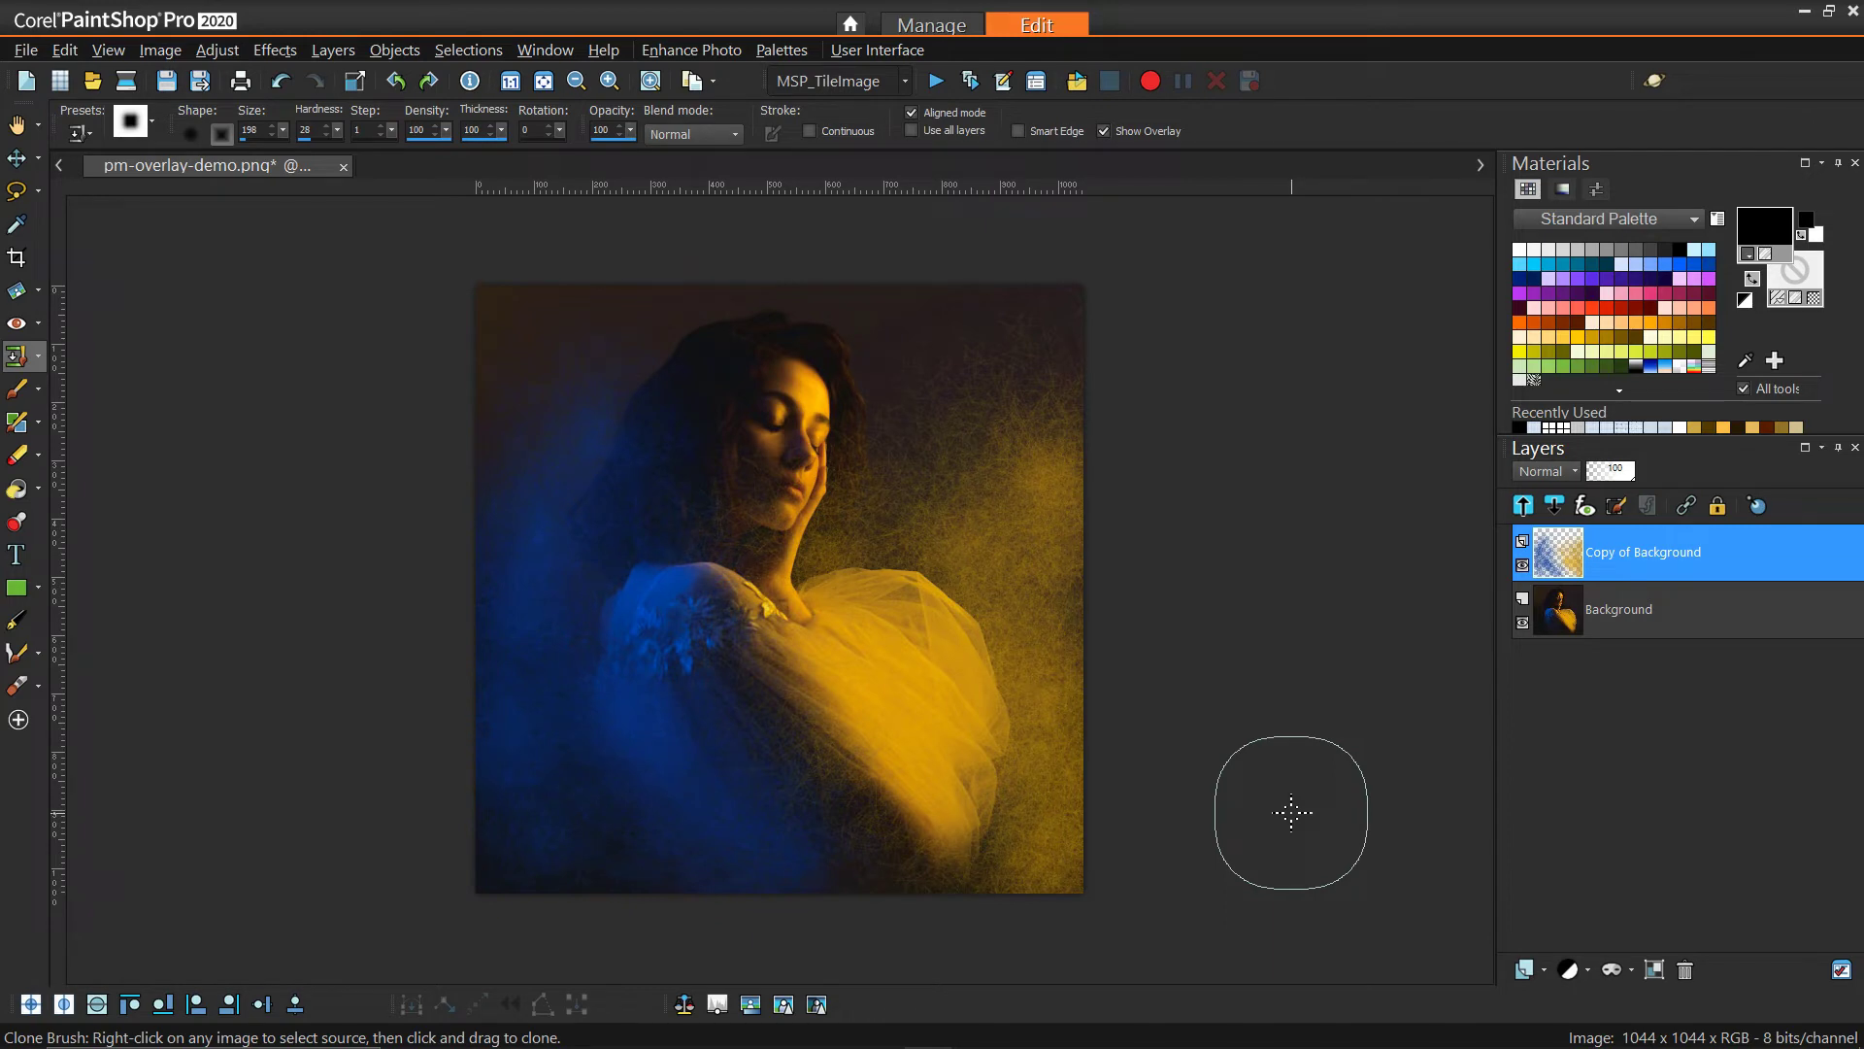
left_click(1523, 623)
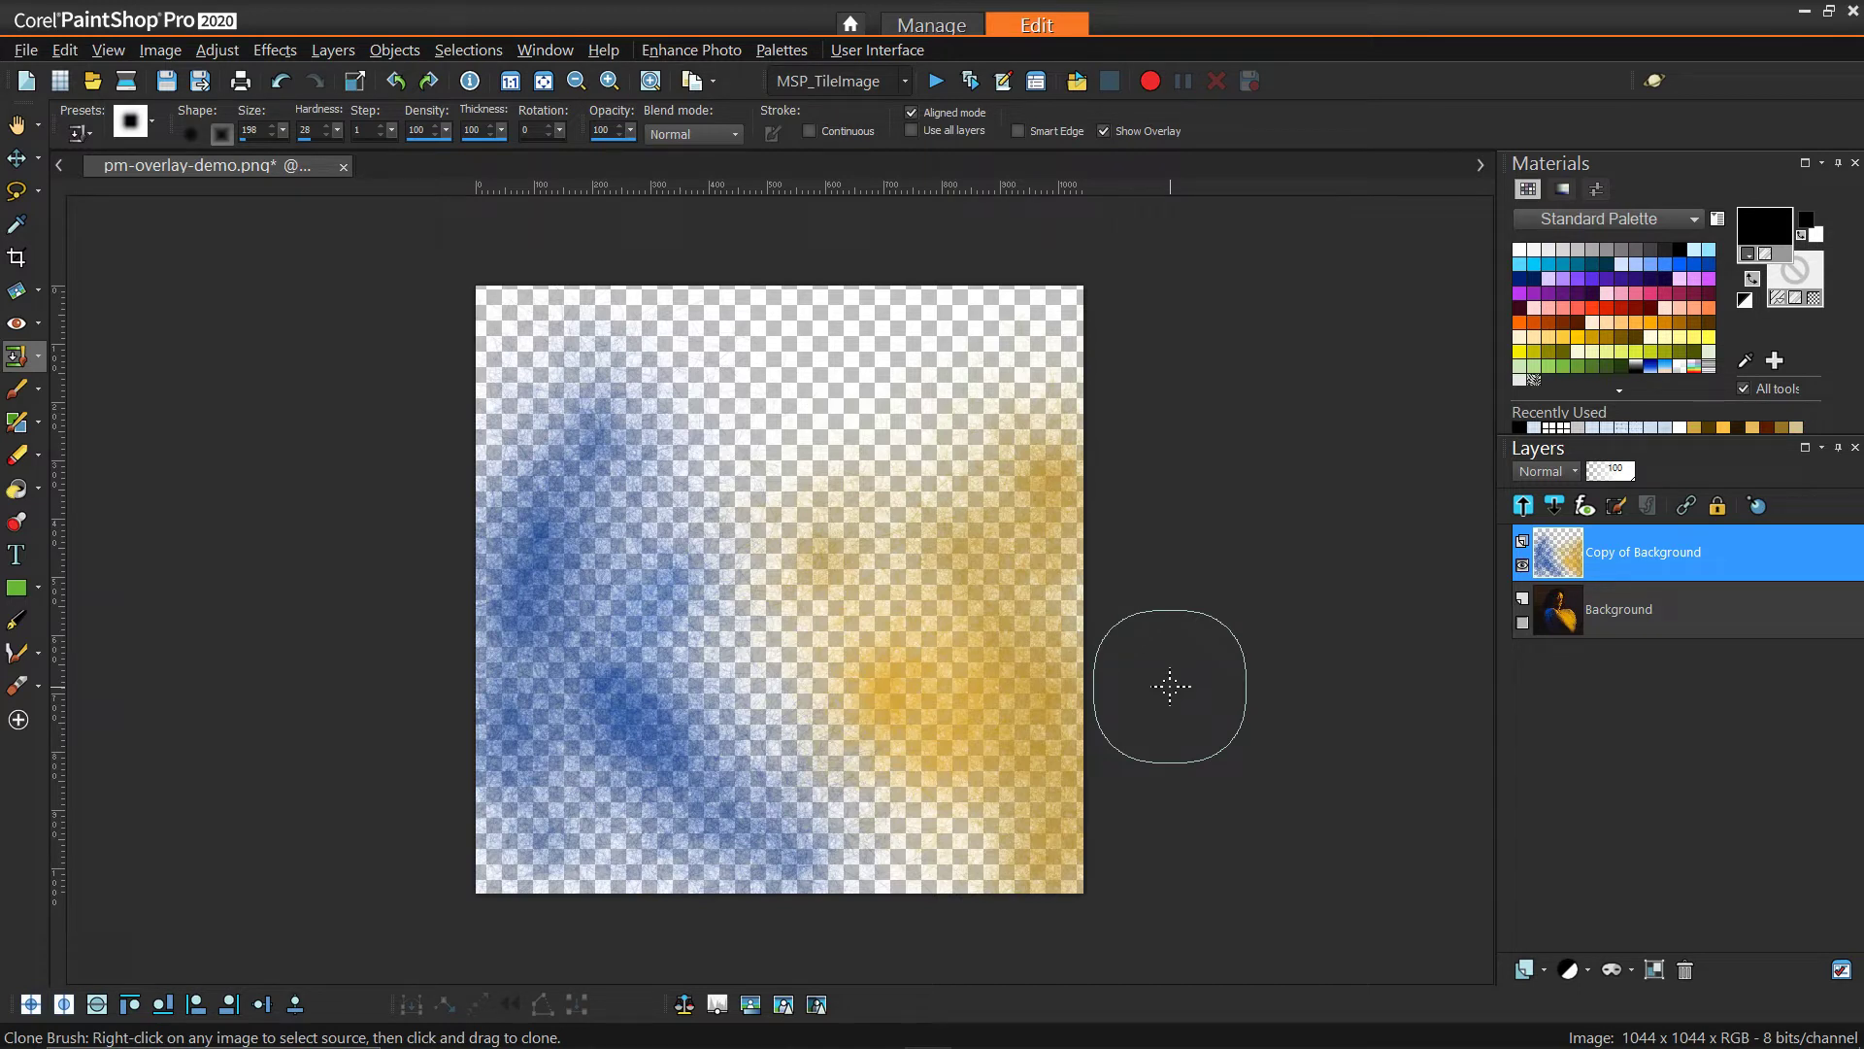
Add a new Raster 1 layer directly above the Background layer.
left_click(1605, 613)
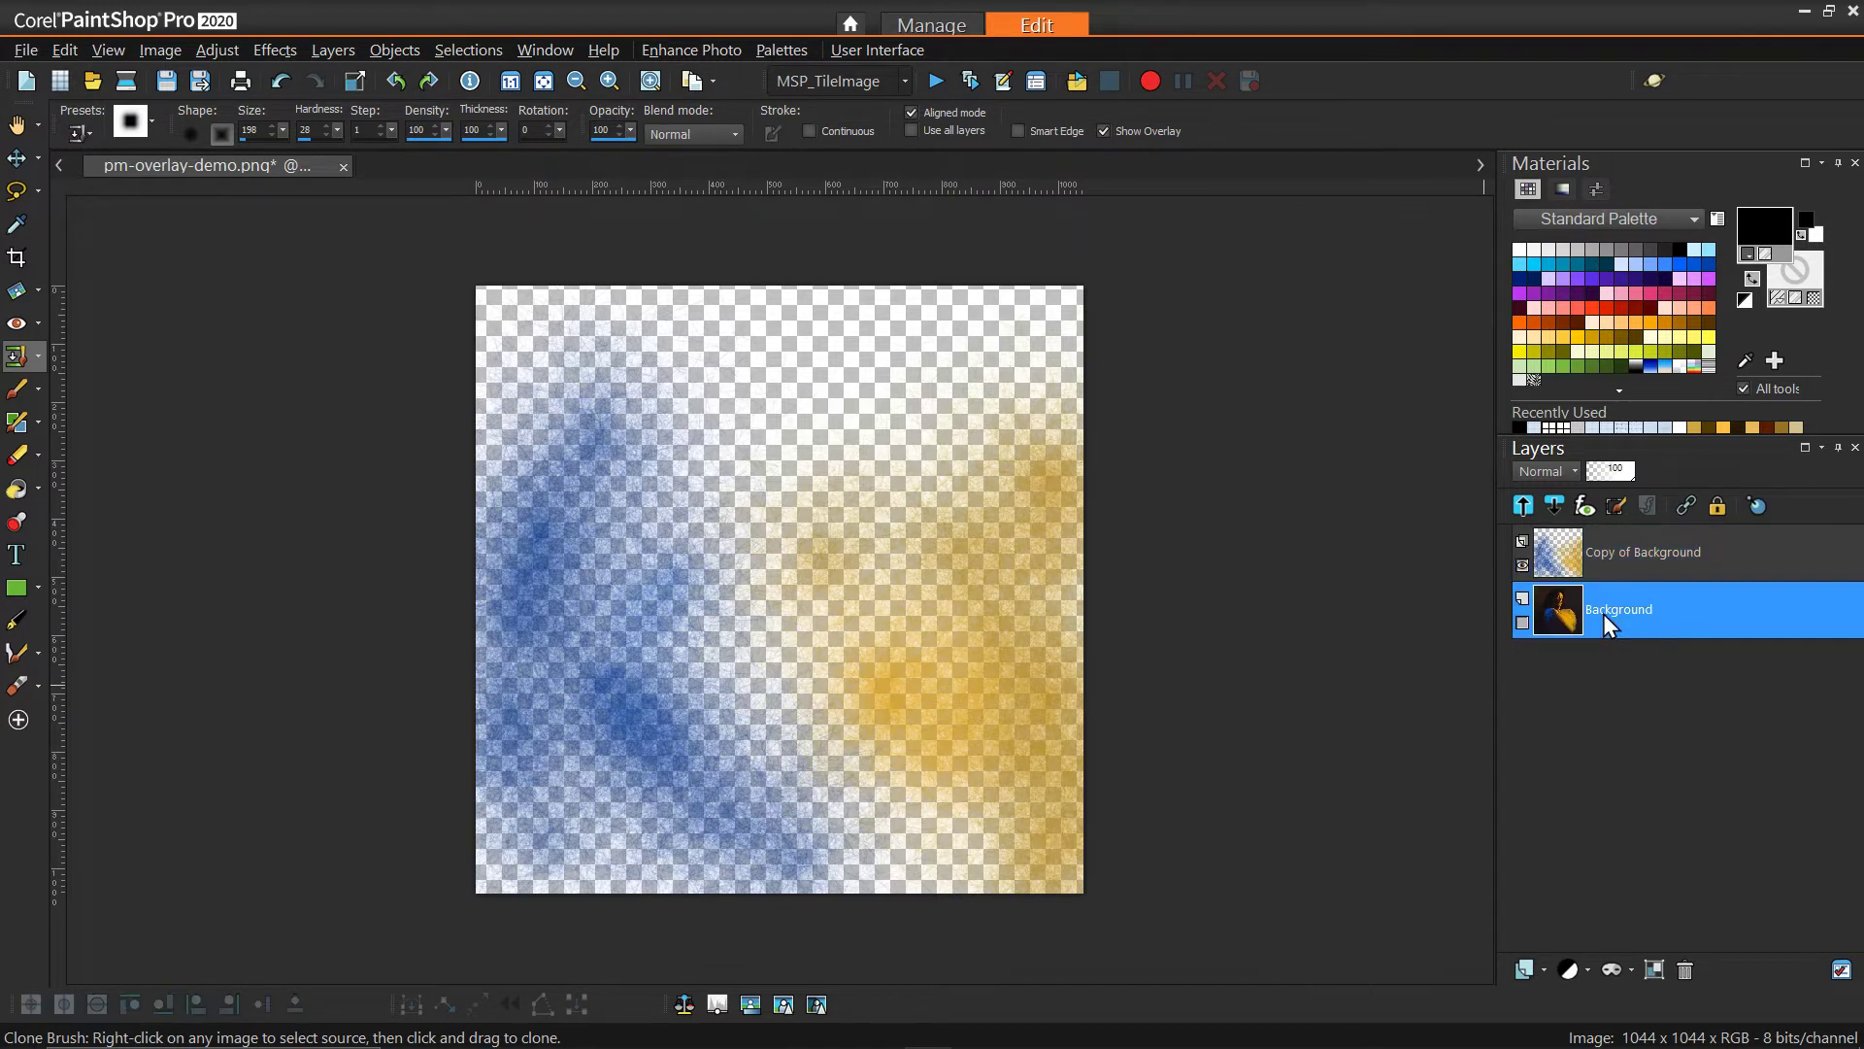
left_click(1545, 969)
left_click(1549, 796)
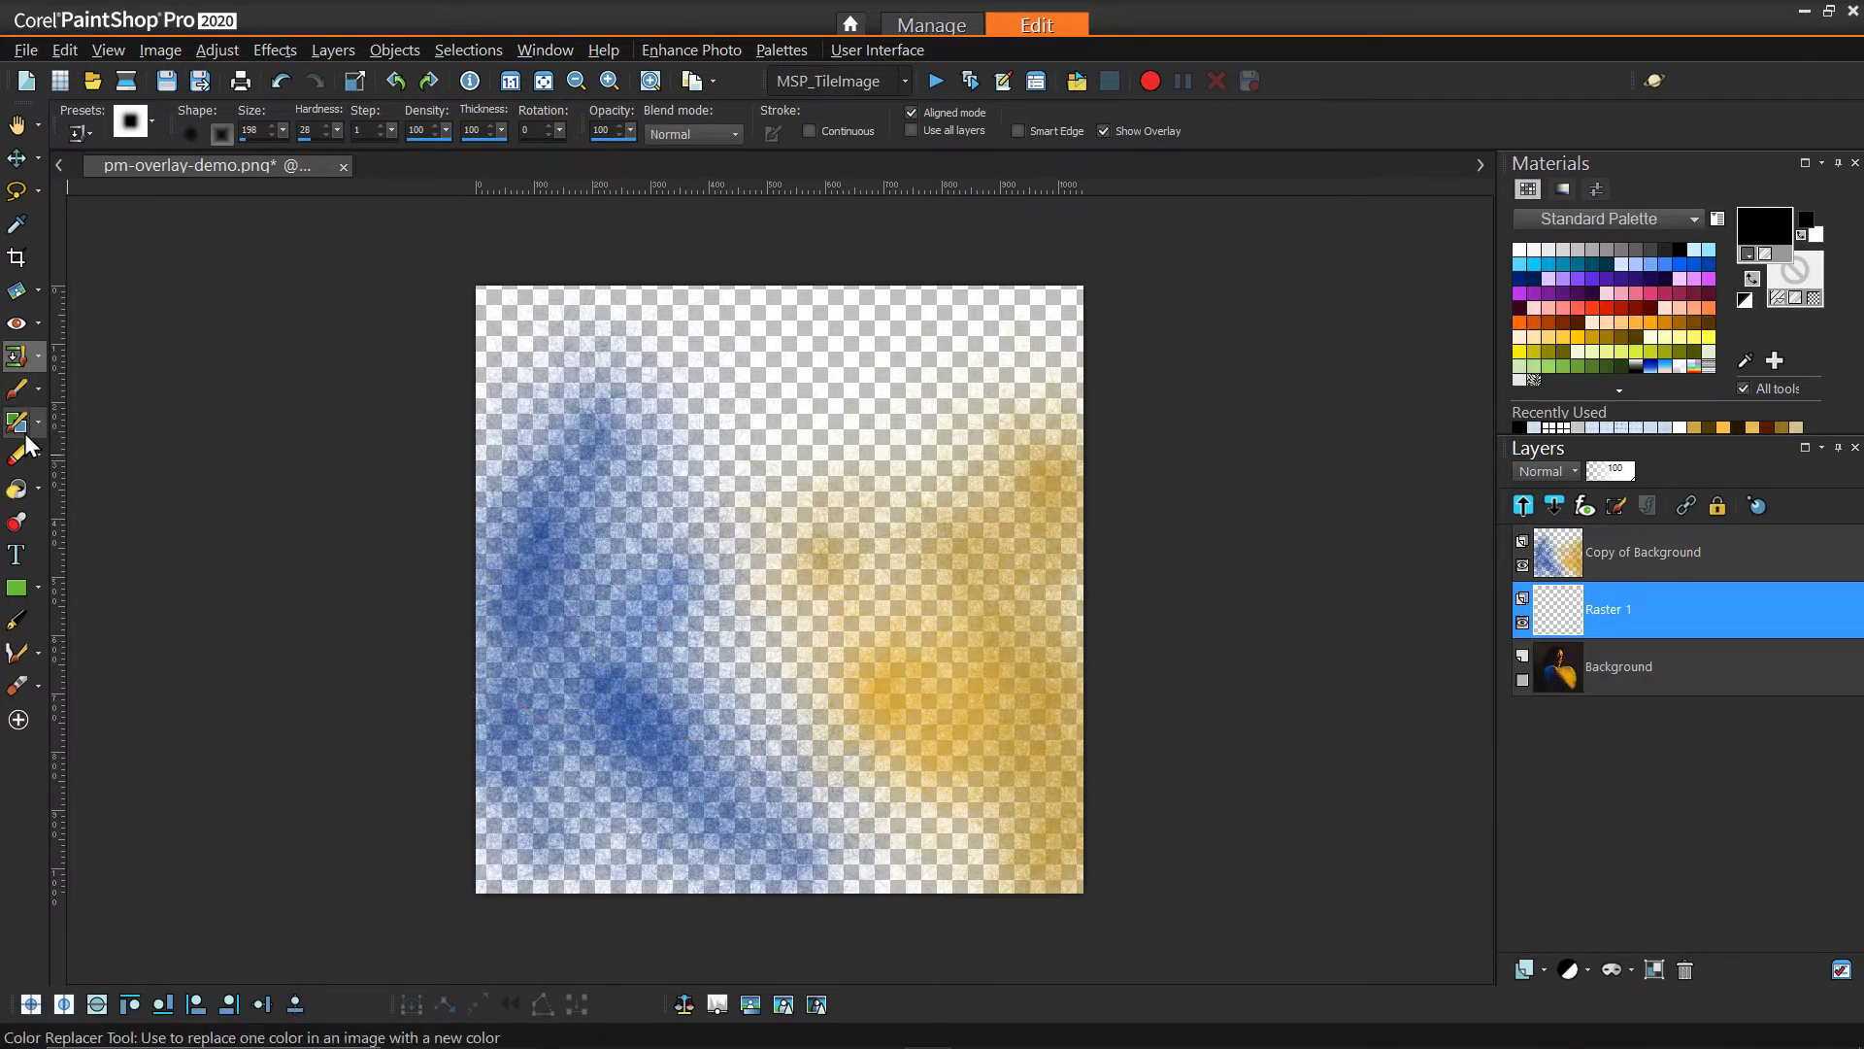
Flood-fill Raster 1 with pure green (0,255,0) chosen from Recent Materials.
left_click(18, 492)
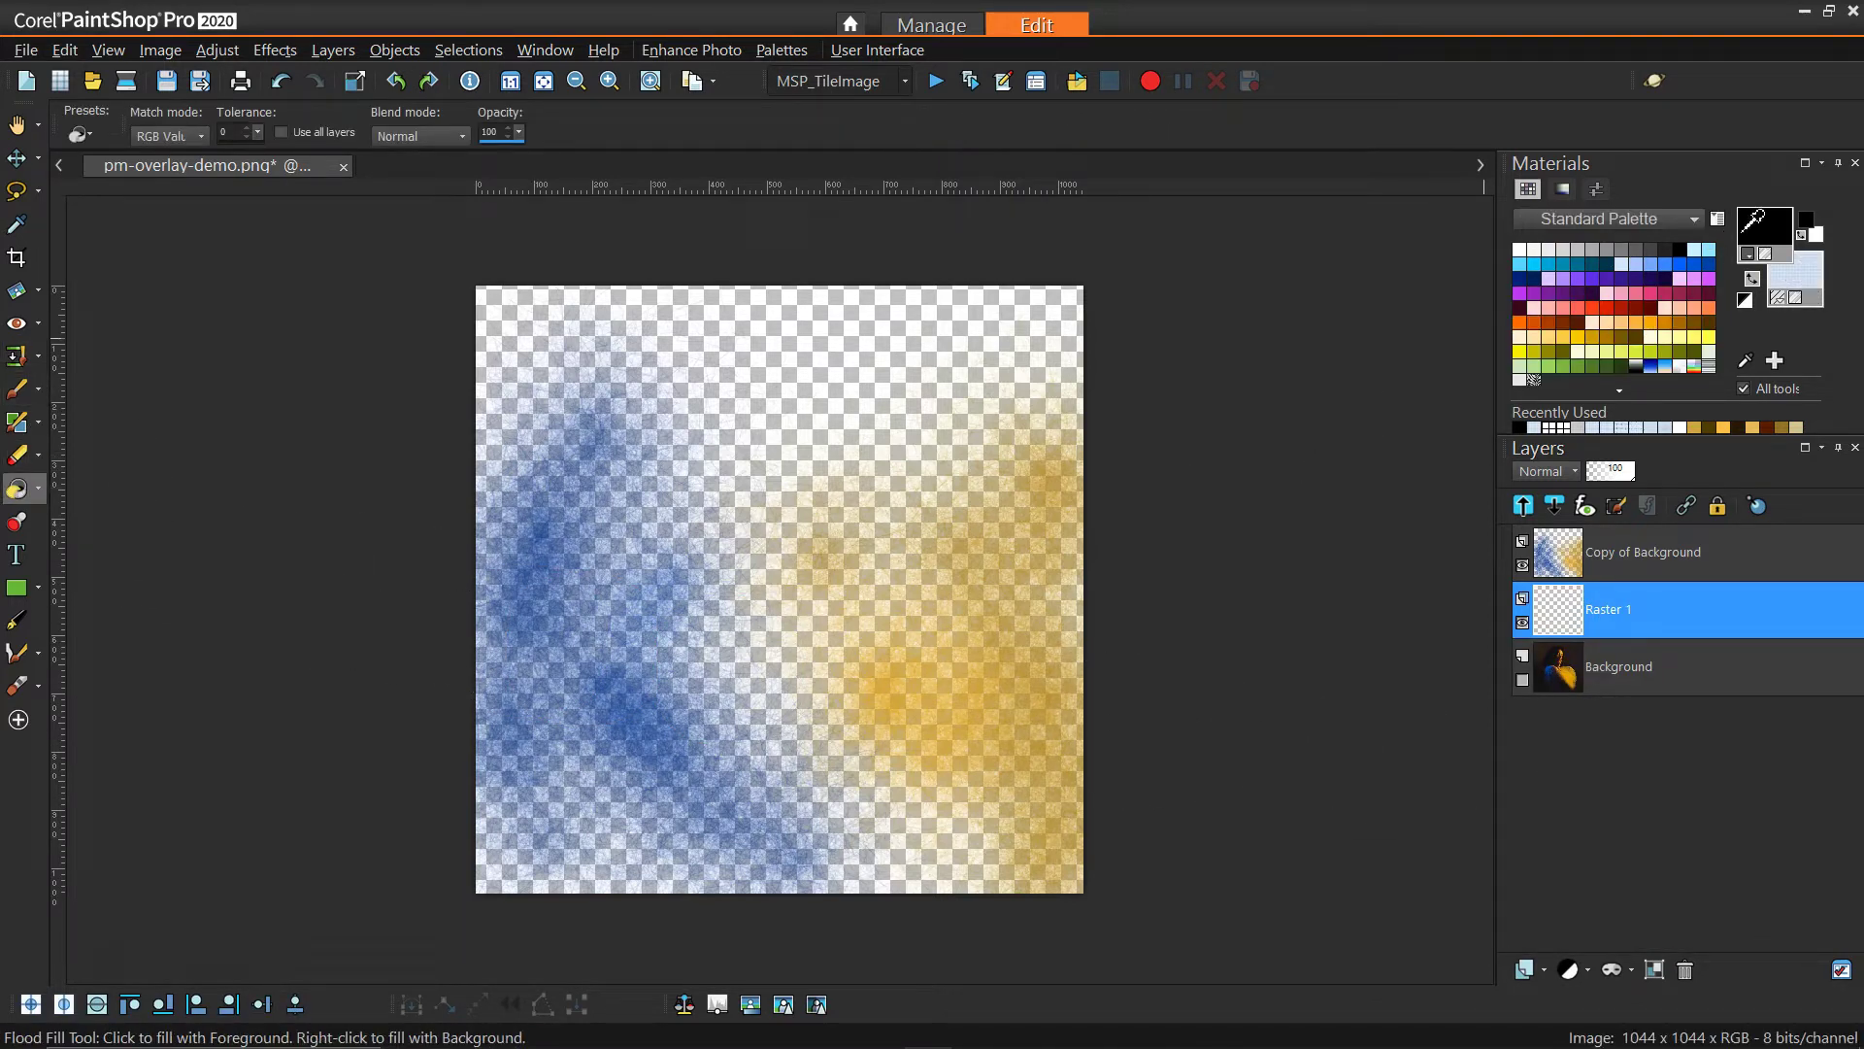
left_click(1756, 225)
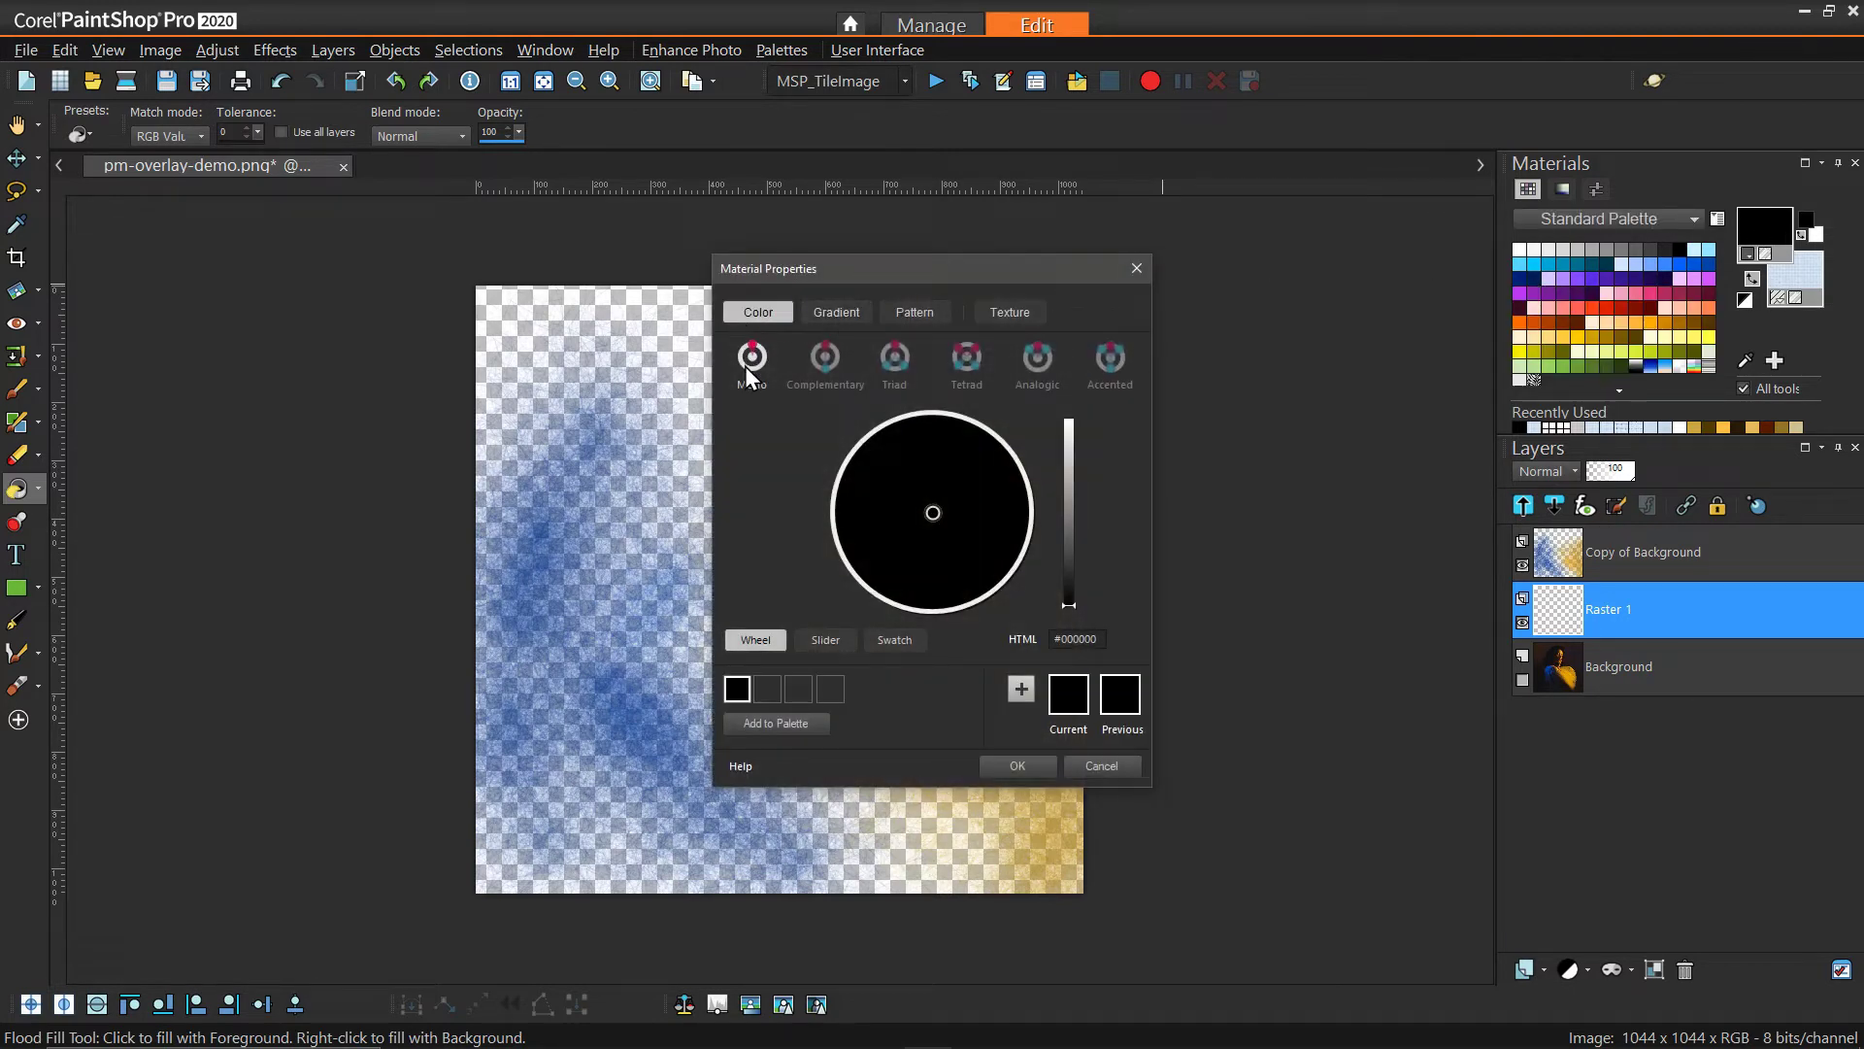
left_click(1106, 768)
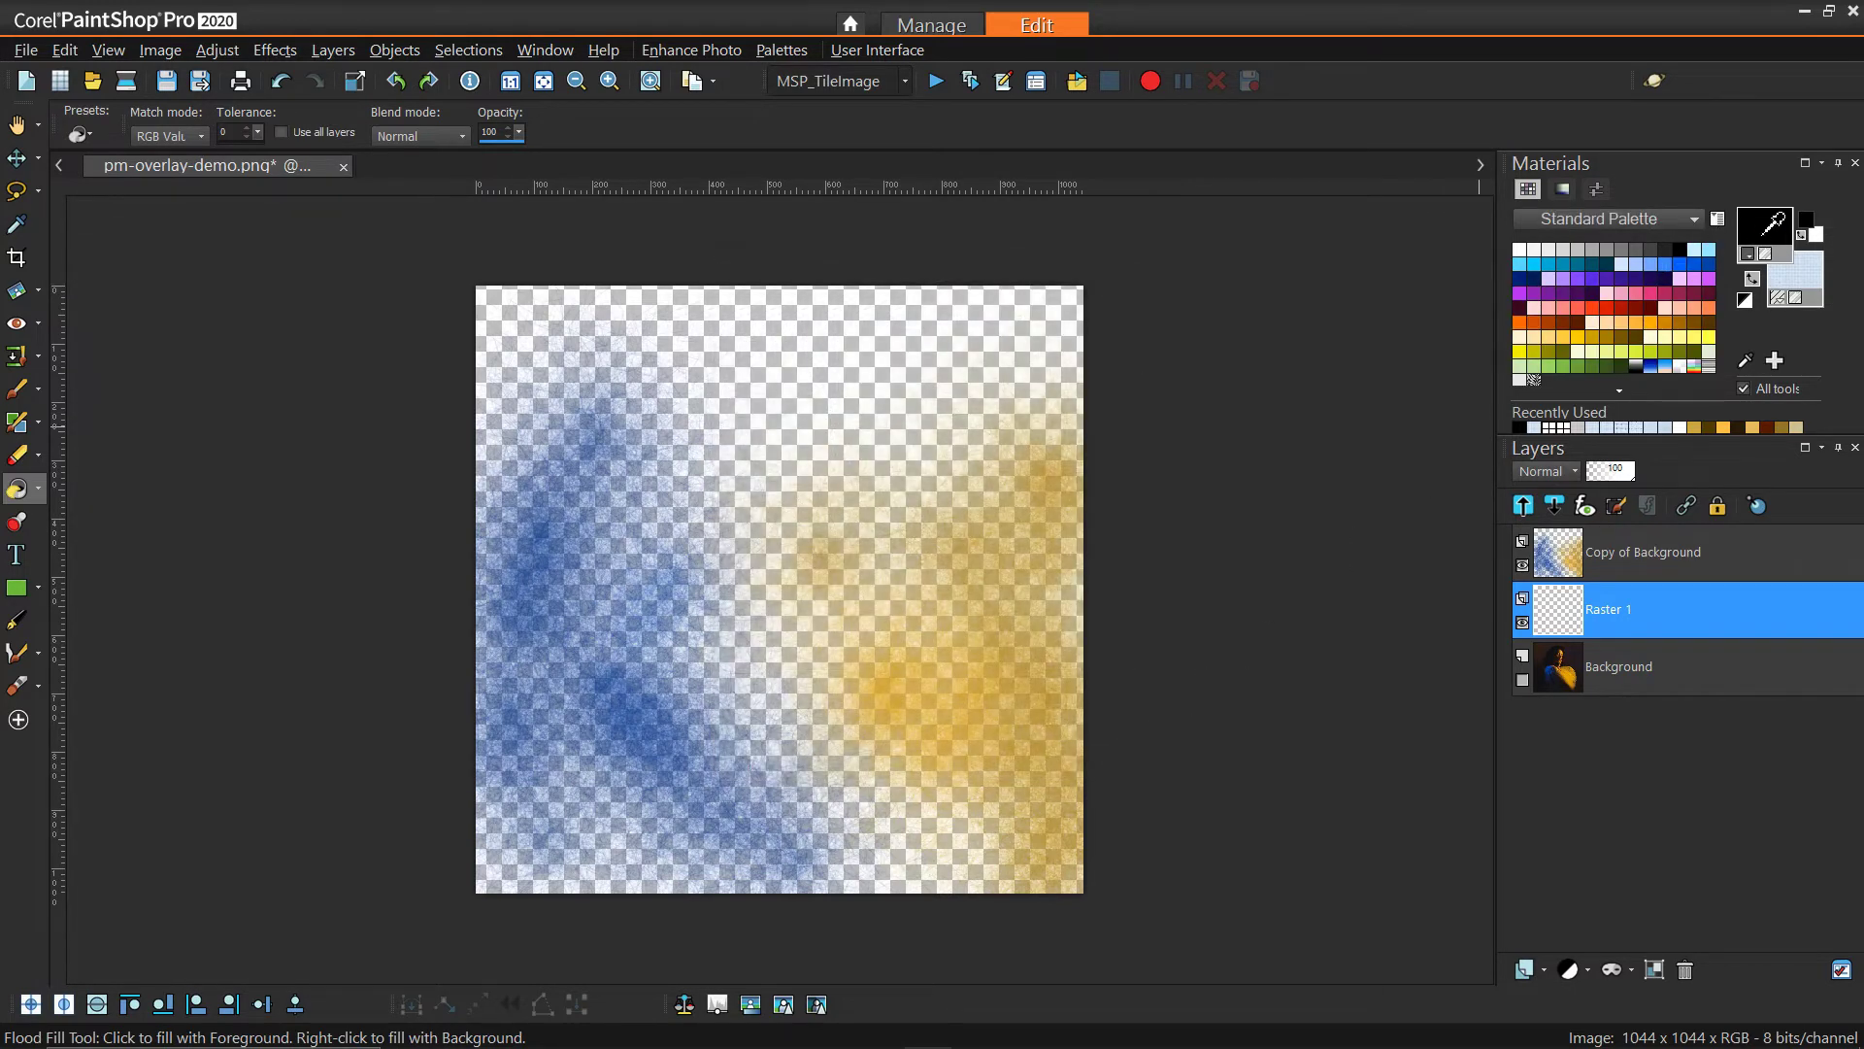
right_click(1769, 227)
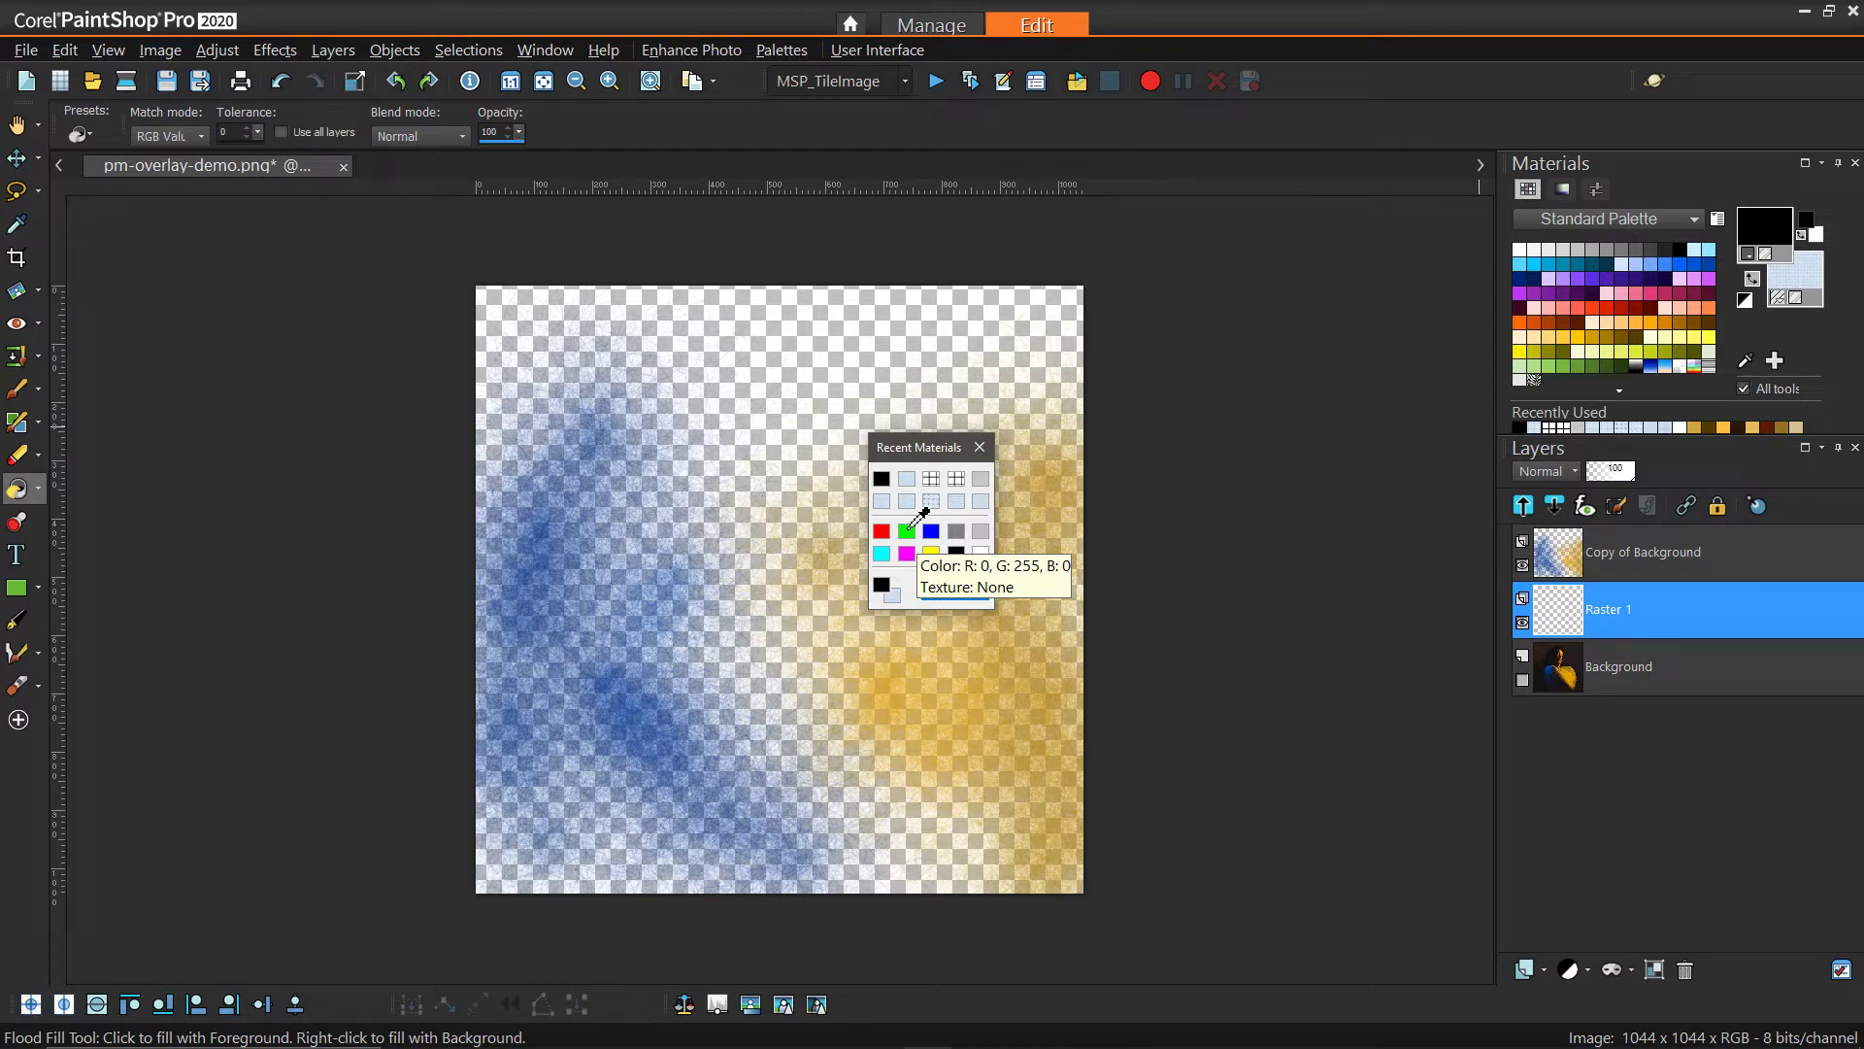
left_click(907, 529)
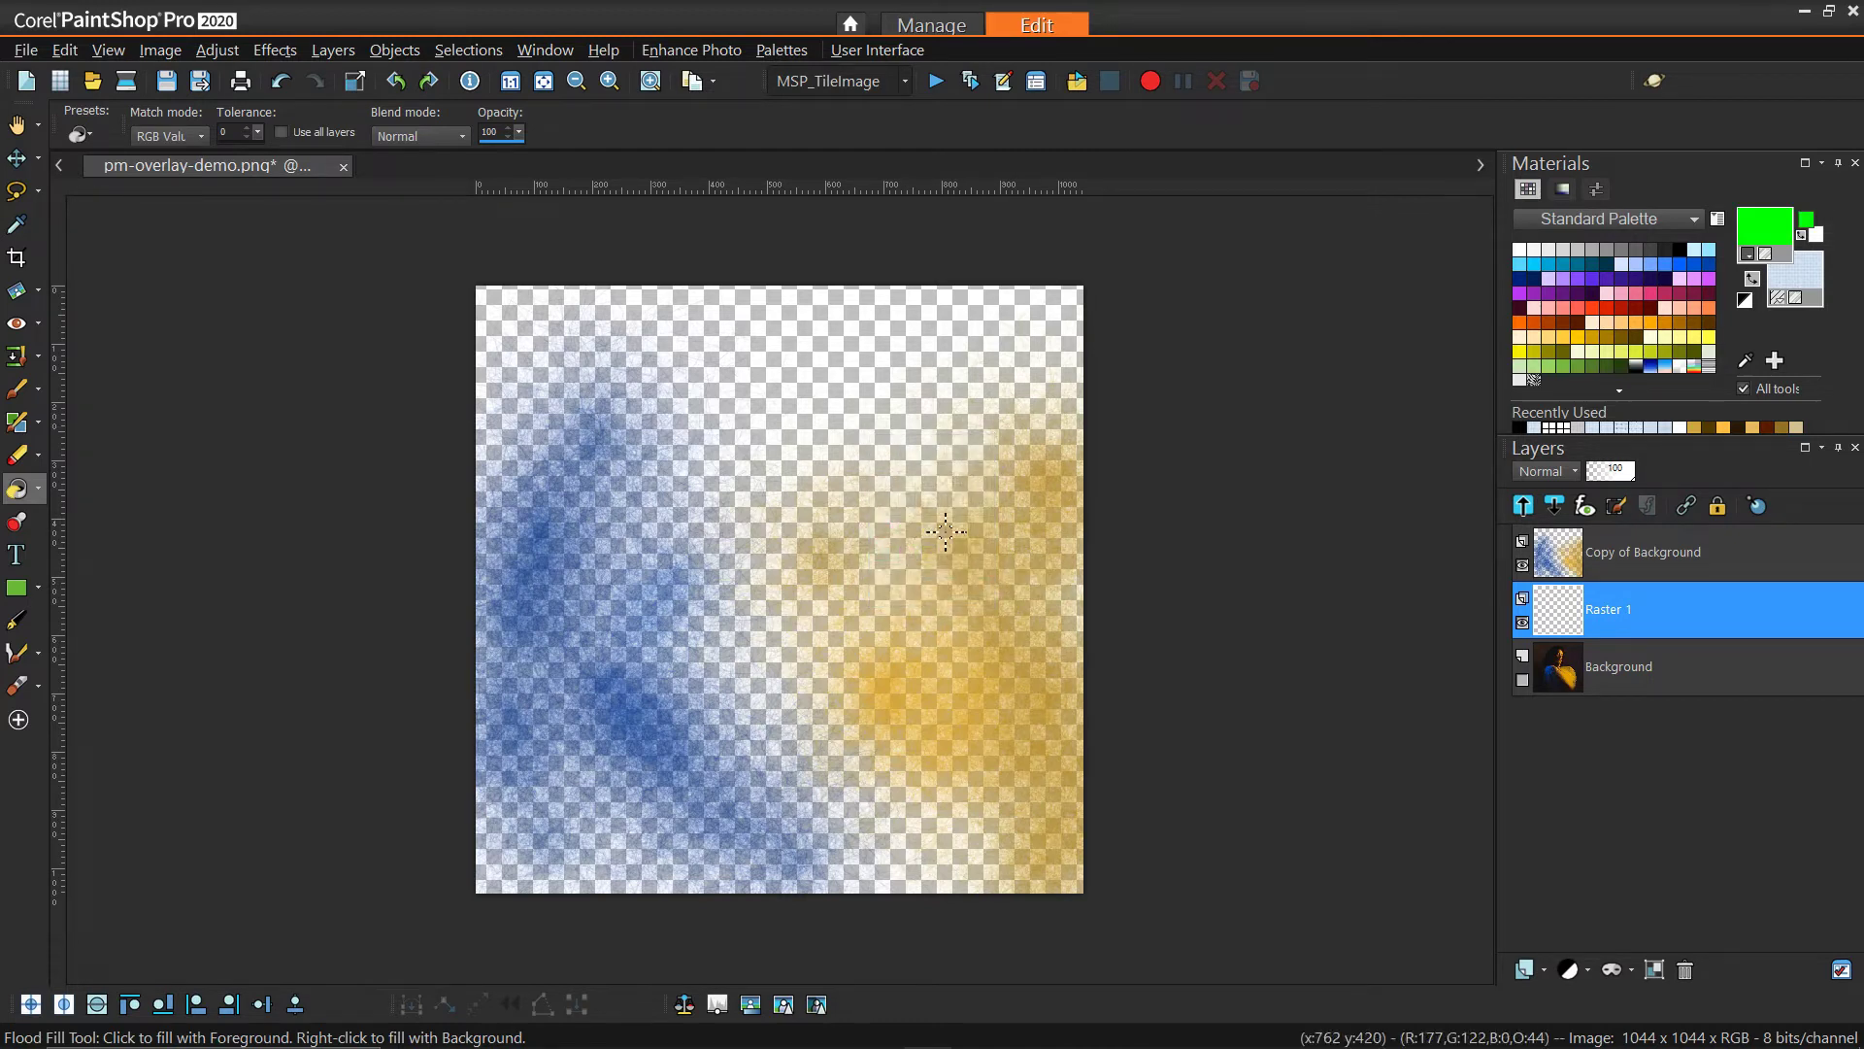
left_click(883, 349)
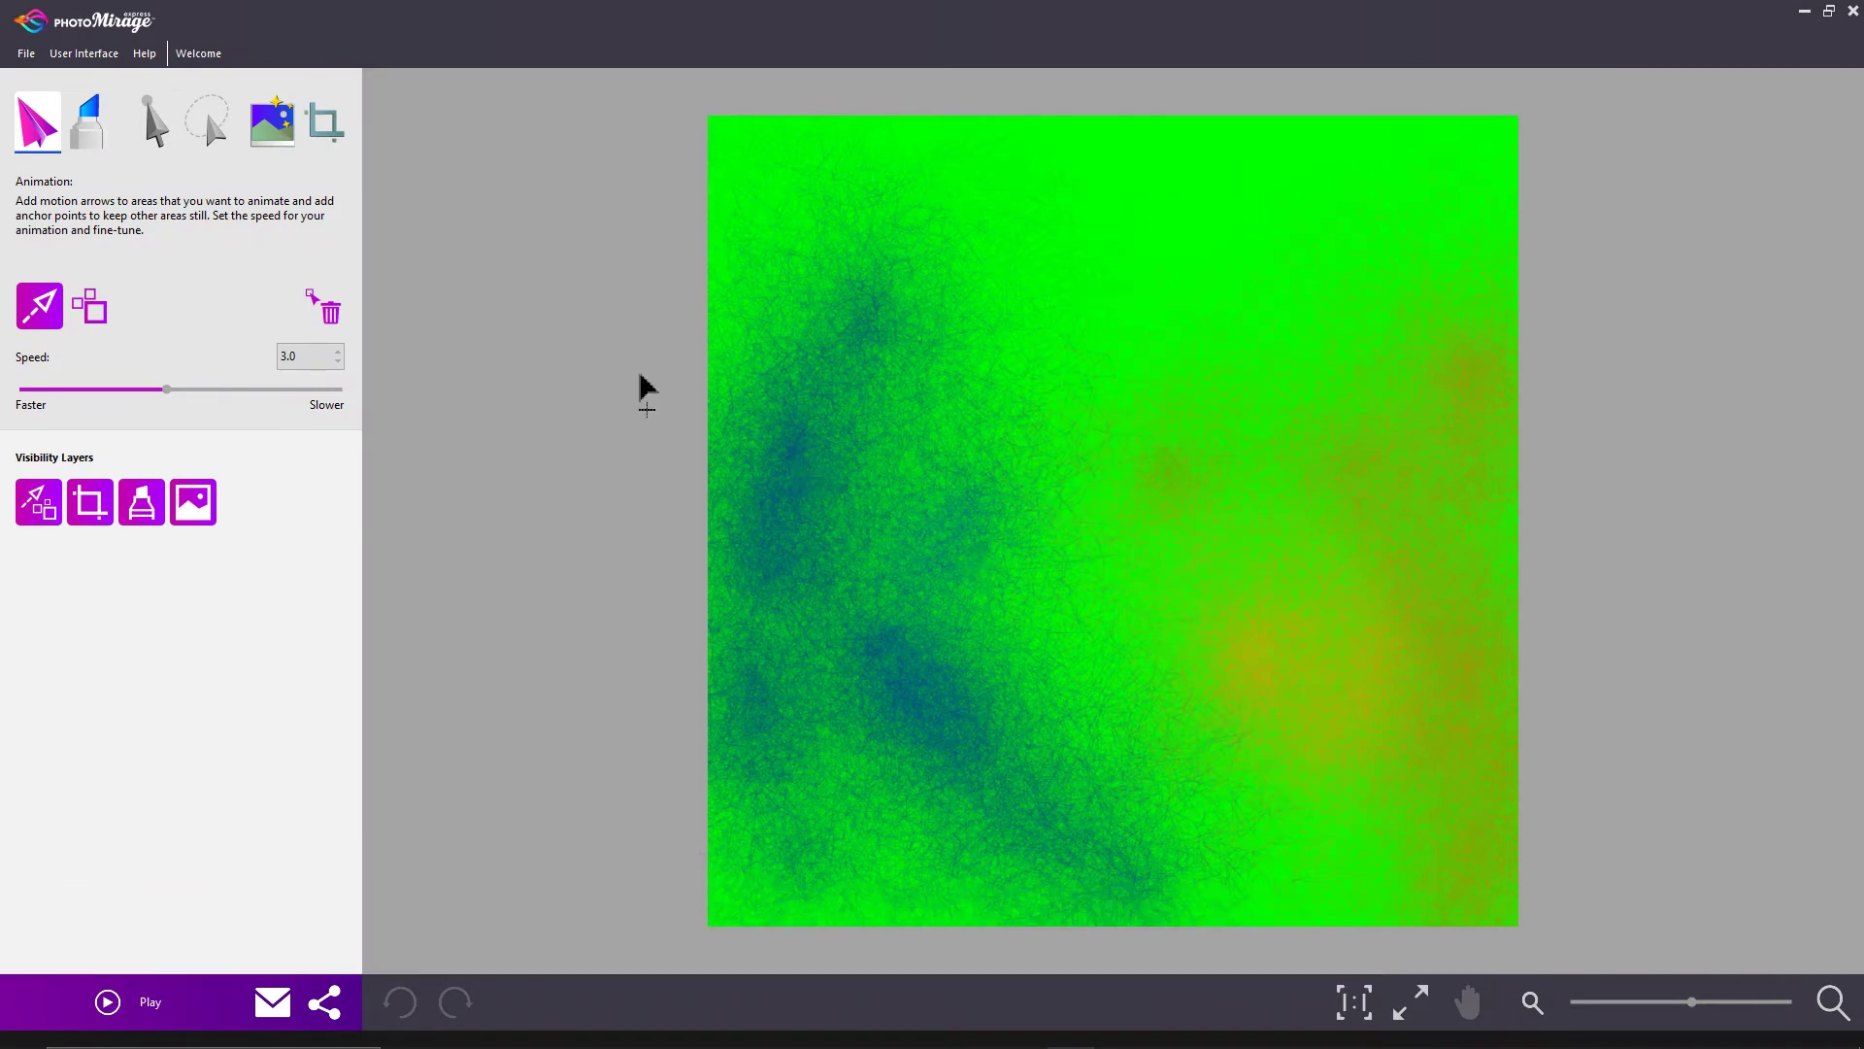
Pin the upper middle of the image with an anchor point.
left_click(89, 306)
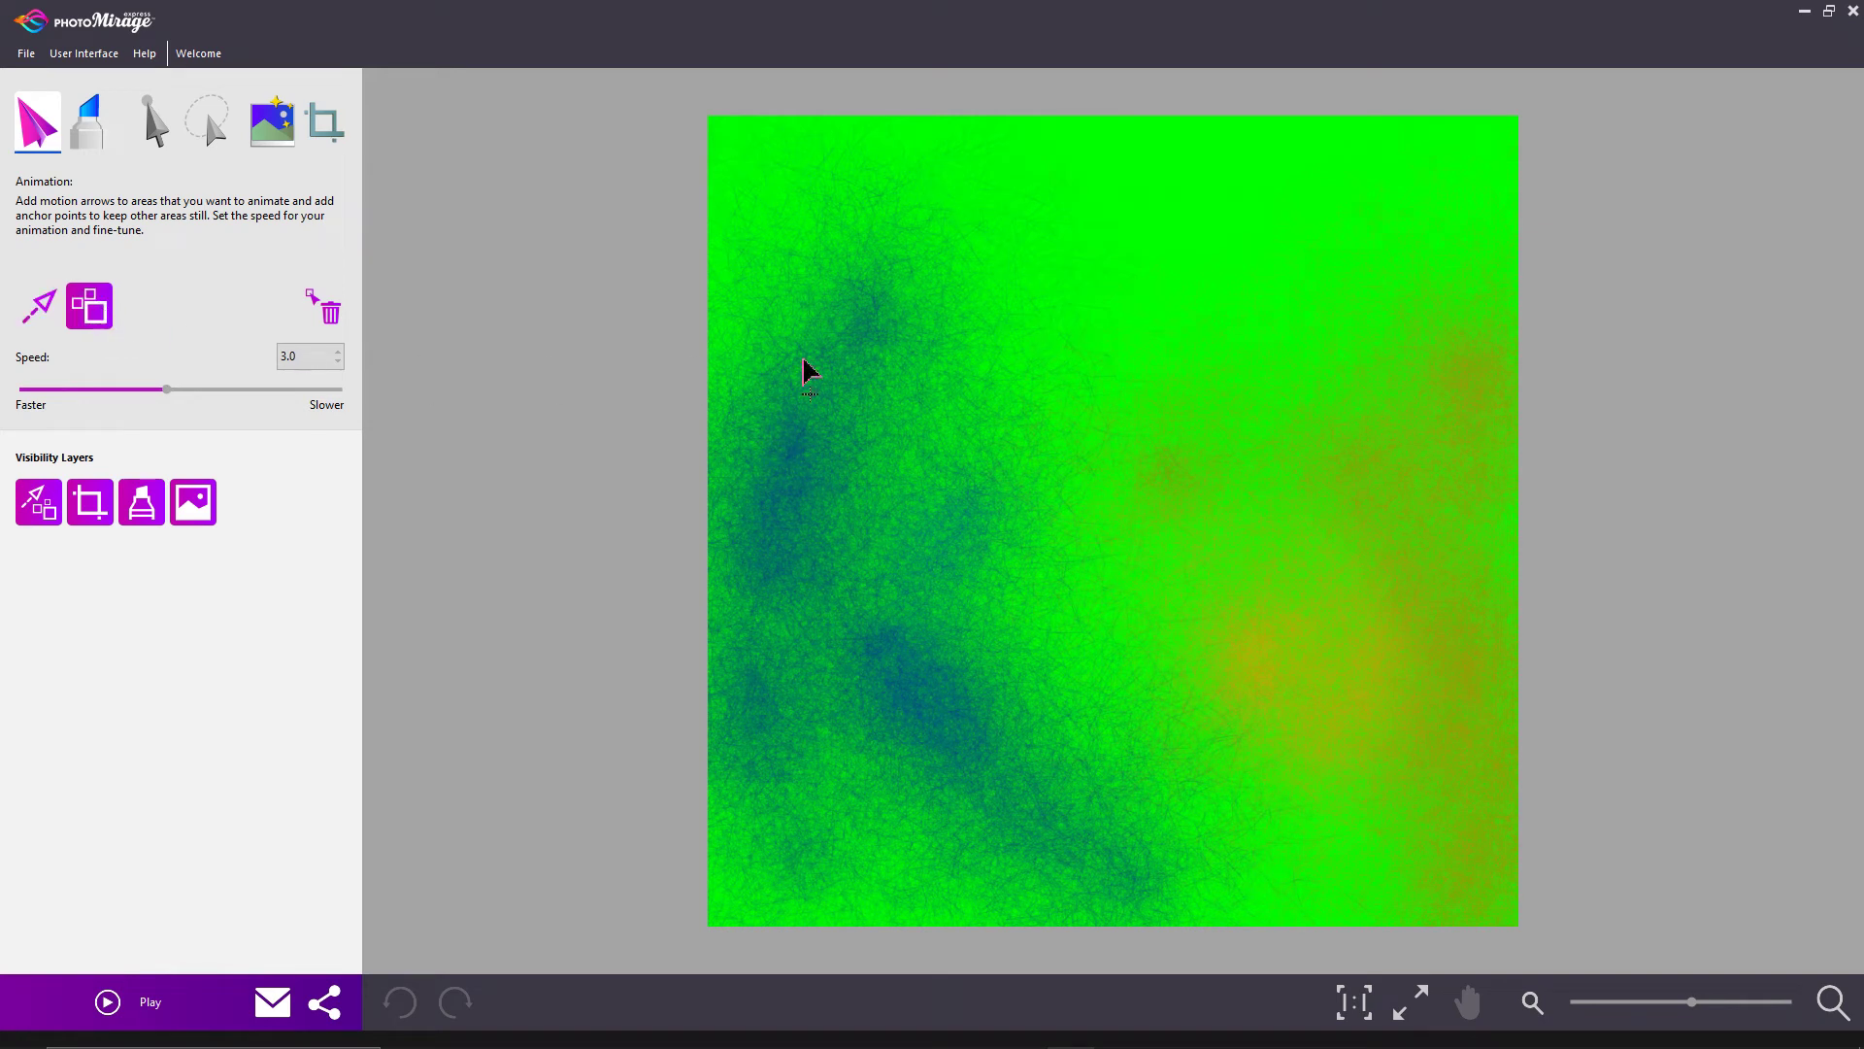
left_click(1041, 312)
left_click(39, 308)
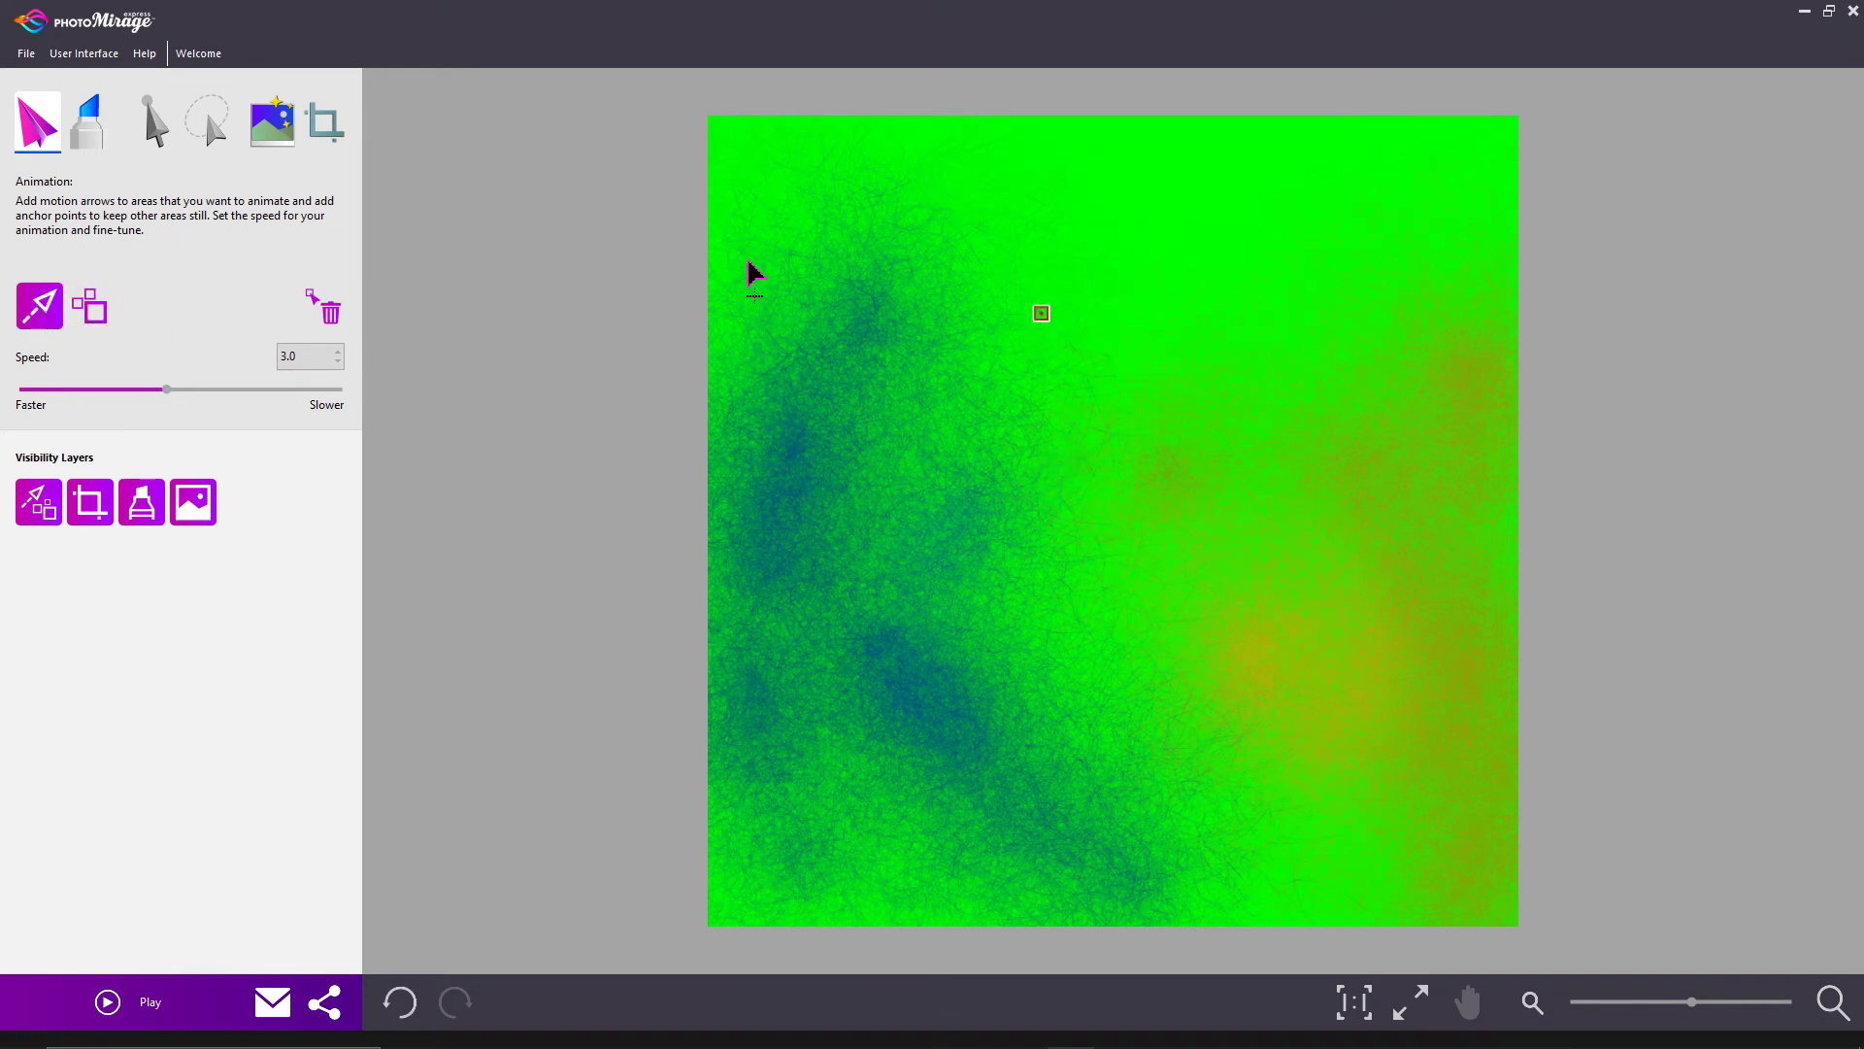
Draw motion arrows down the left side, across the bottom and up the right side.
left_click_drag(831, 251, 821, 305)
left_click_drag(816, 396, 823, 501)
left_click_drag(870, 652, 940, 732)
left_click_drag(1010, 786, 1100, 803)
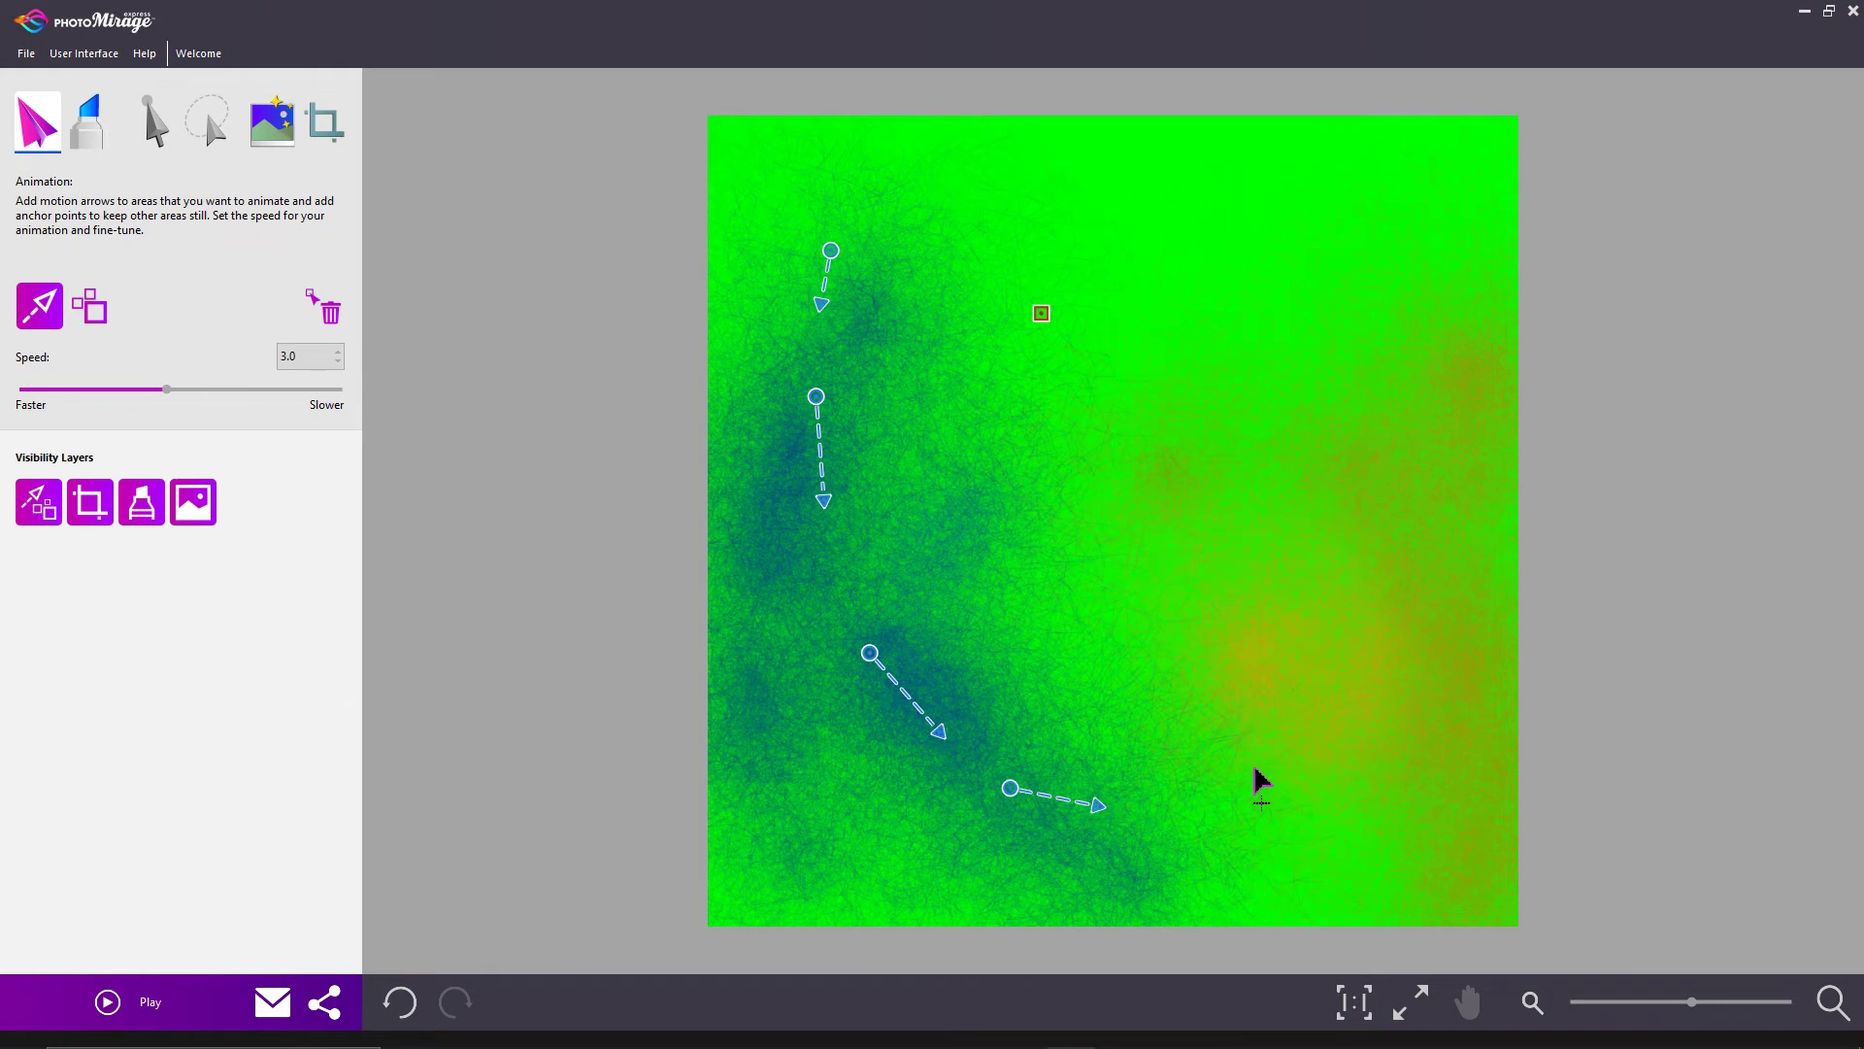
left_click_drag(1214, 794, 1316, 769)
left_click_drag(1387, 677, 1433, 611)
left_click_drag(1475, 469, 1554, 351)
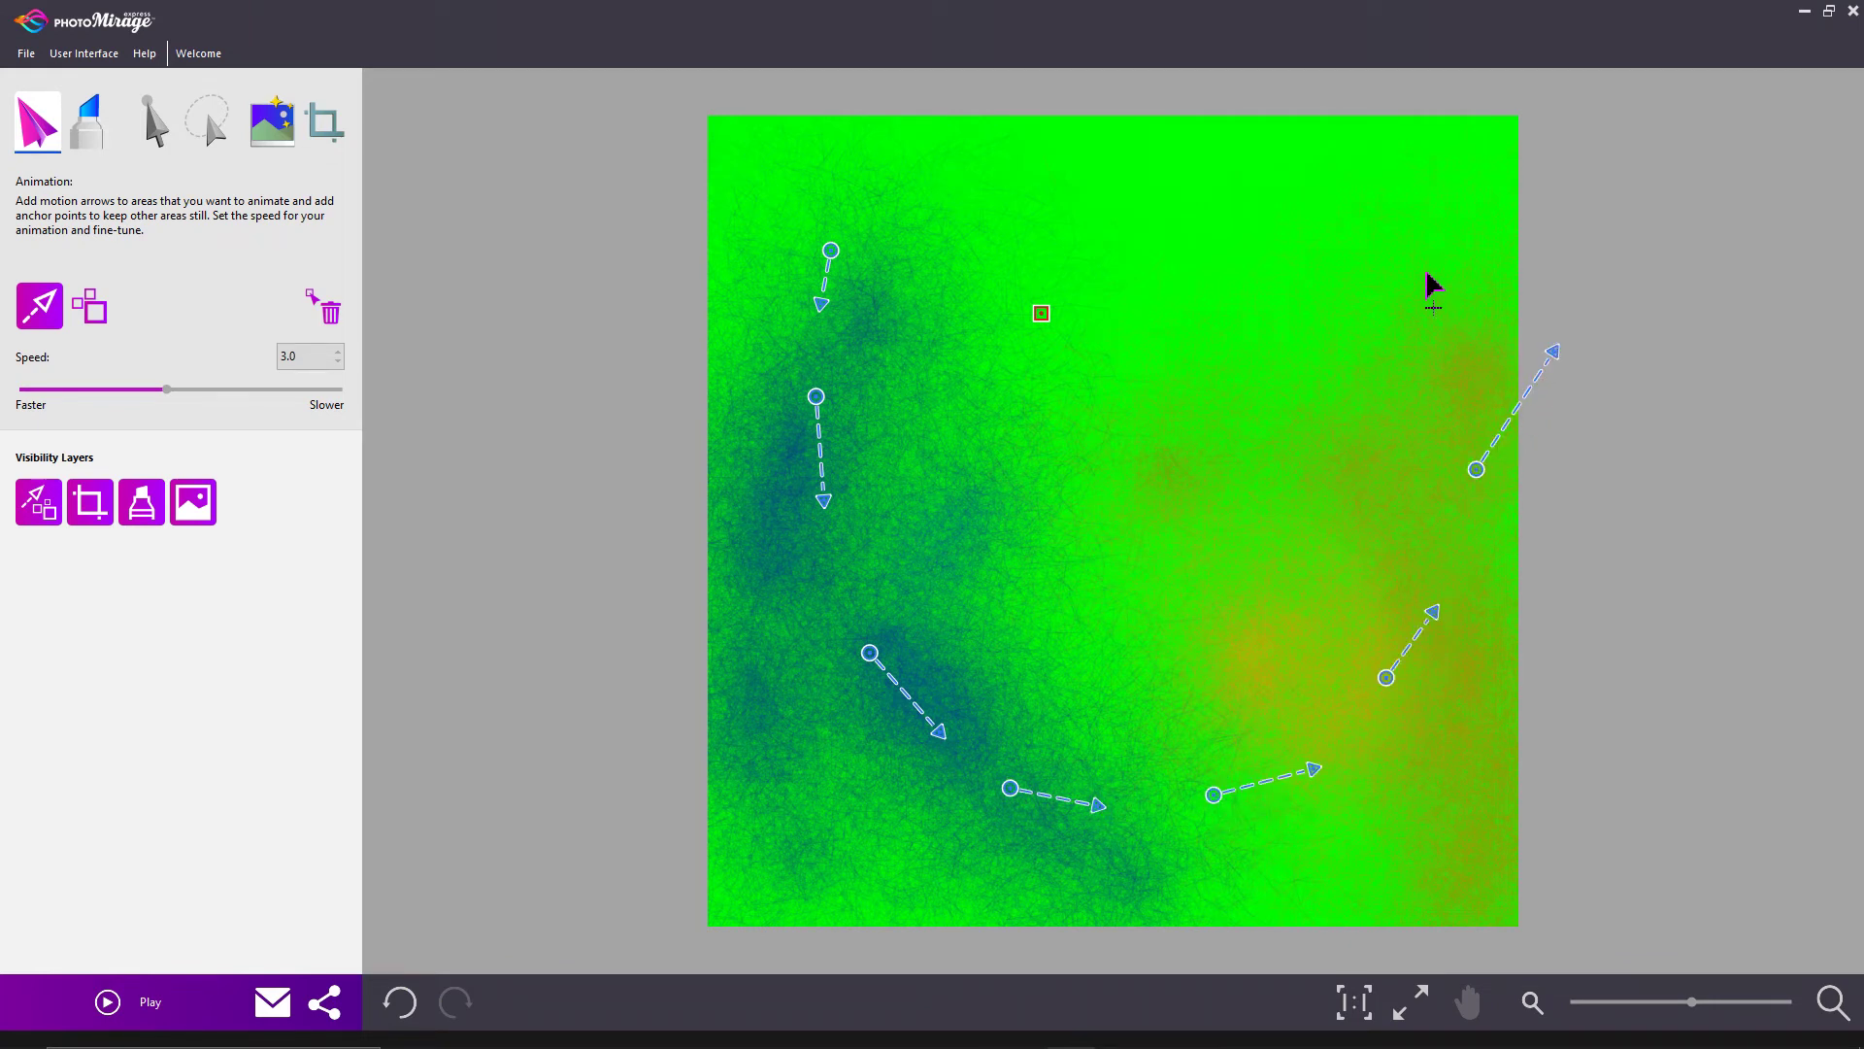
Add motion arrows along the top edge, replacing a misplaced one, and preview the animation.
left_click_drag(1371, 228, 1285, 201)
key("ctrl+z")
left_click_drag(1496, 249, 1470, 201)
left_click_drag(1398, 161, 1320, 158)
left_click_drag(1078, 169, 1022, 177)
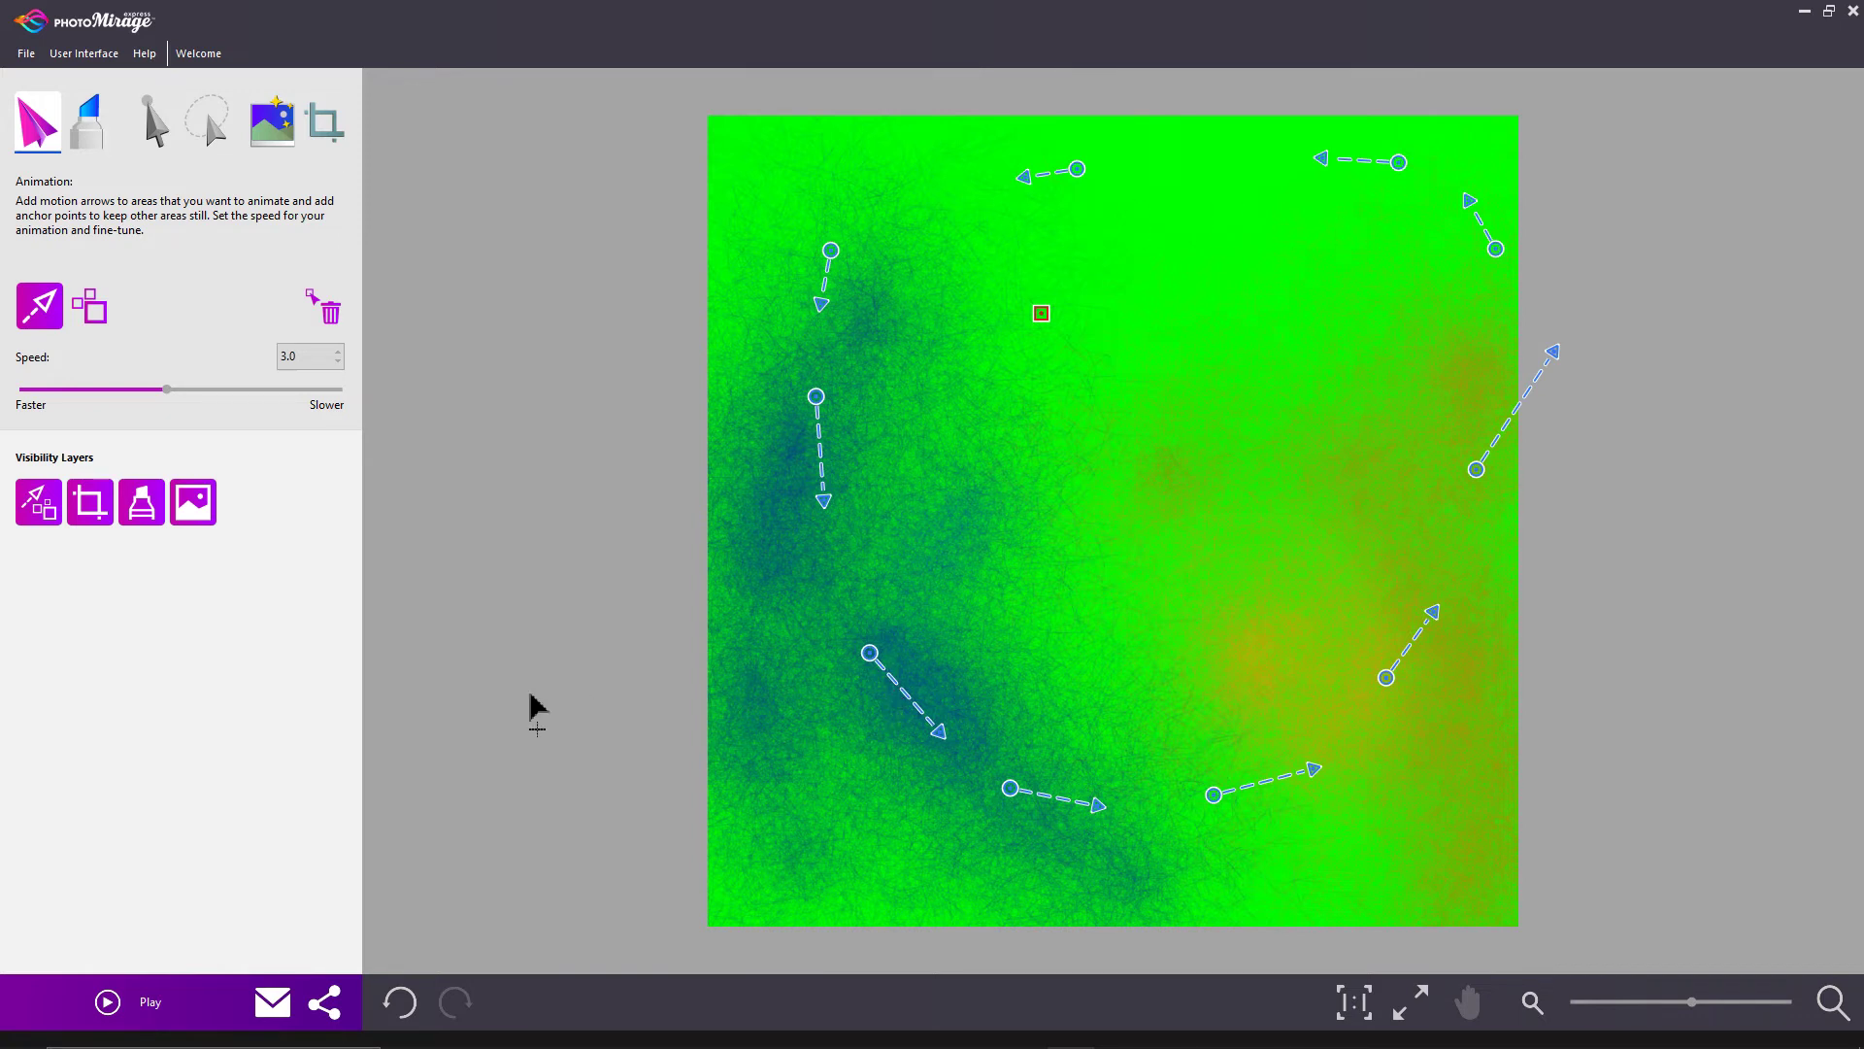
left_click(108, 1003)
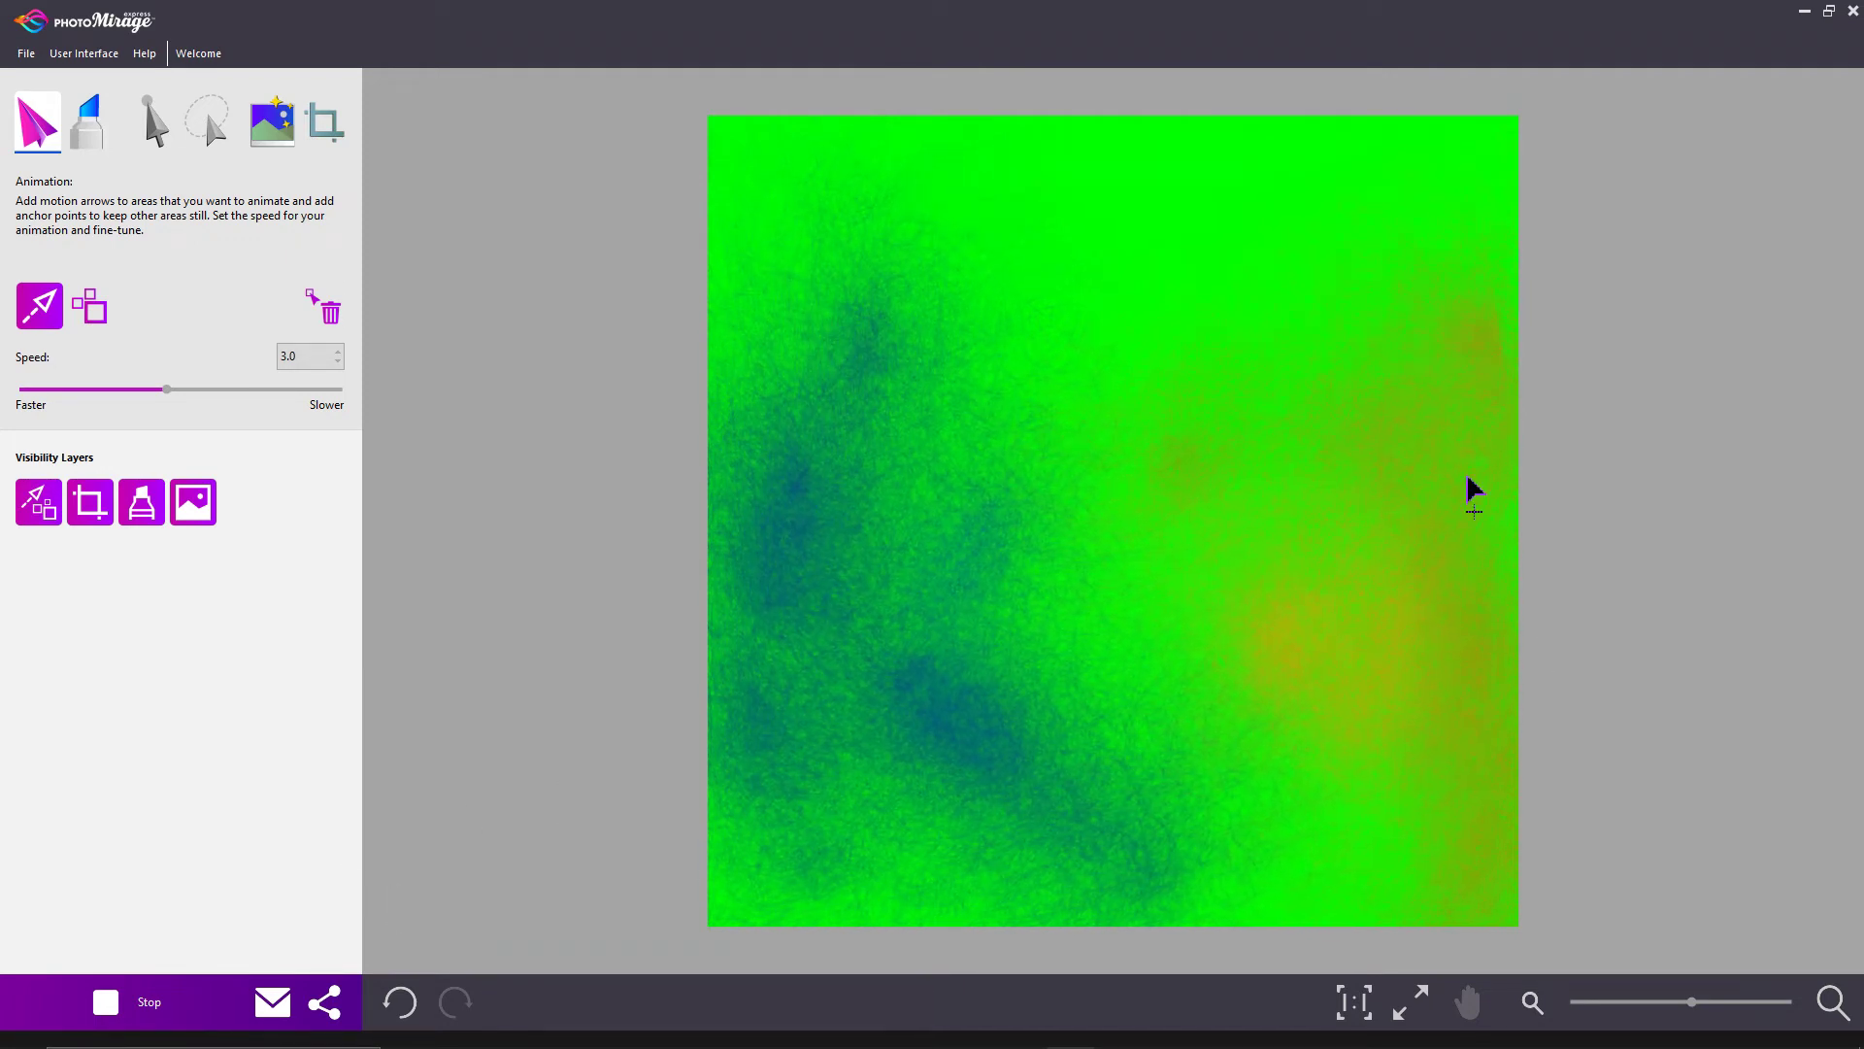
Replace the long right-edge arrow with a shorter upward one and replay the preview.
left_click(105, 1006)
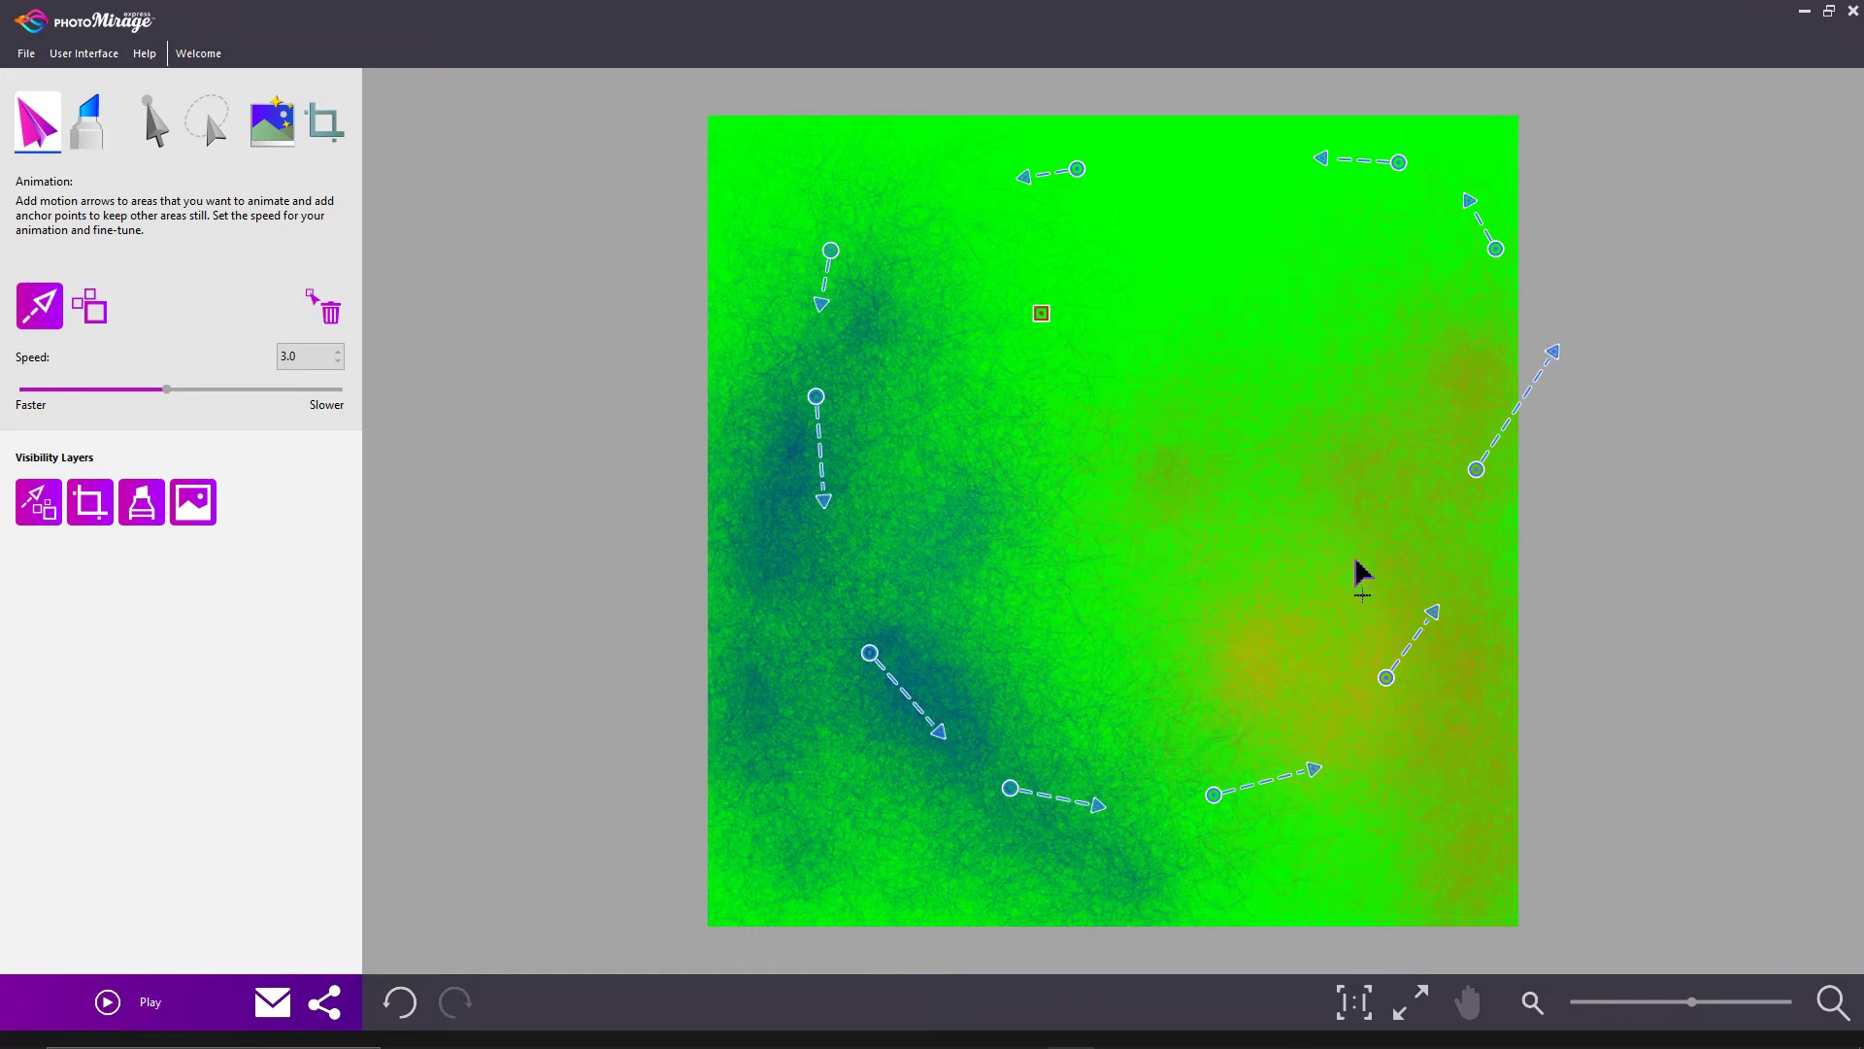
left_click(327, 310)
left_click(39, 306)
key("space")
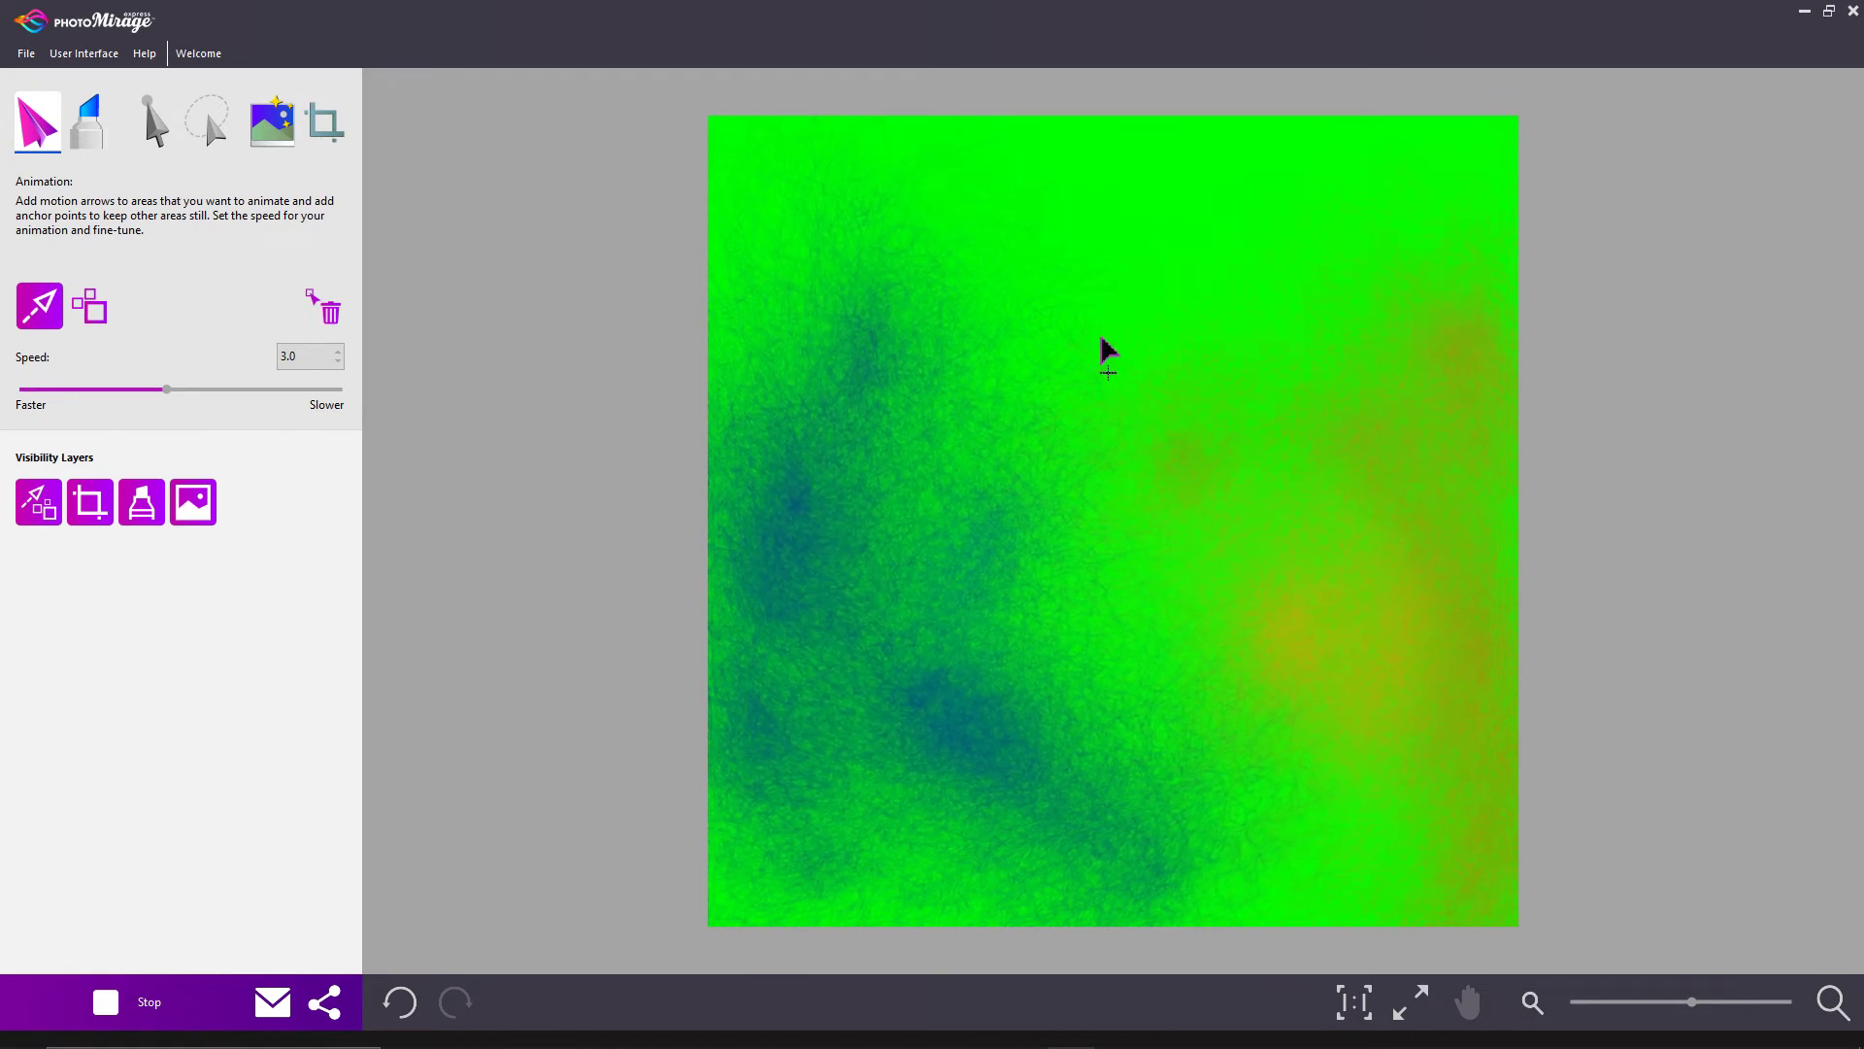
left_click(104, 1004)
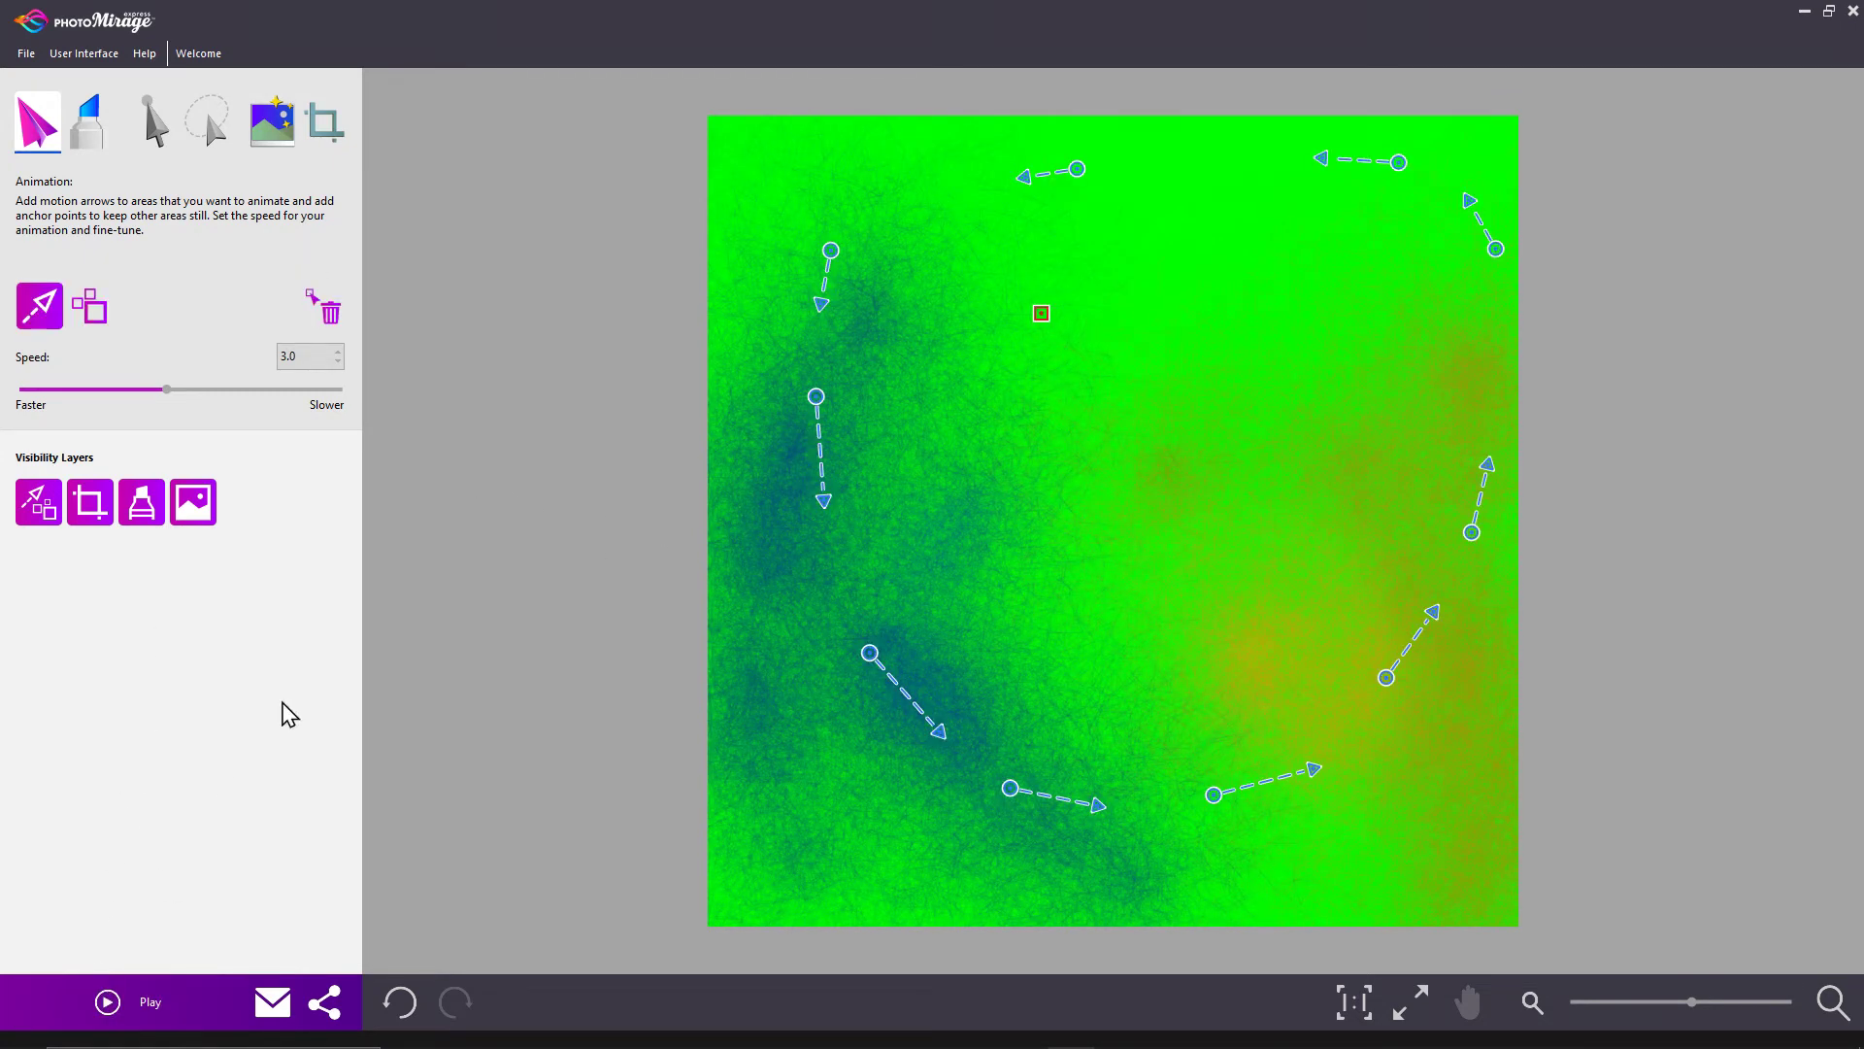
left_click(26, 54)
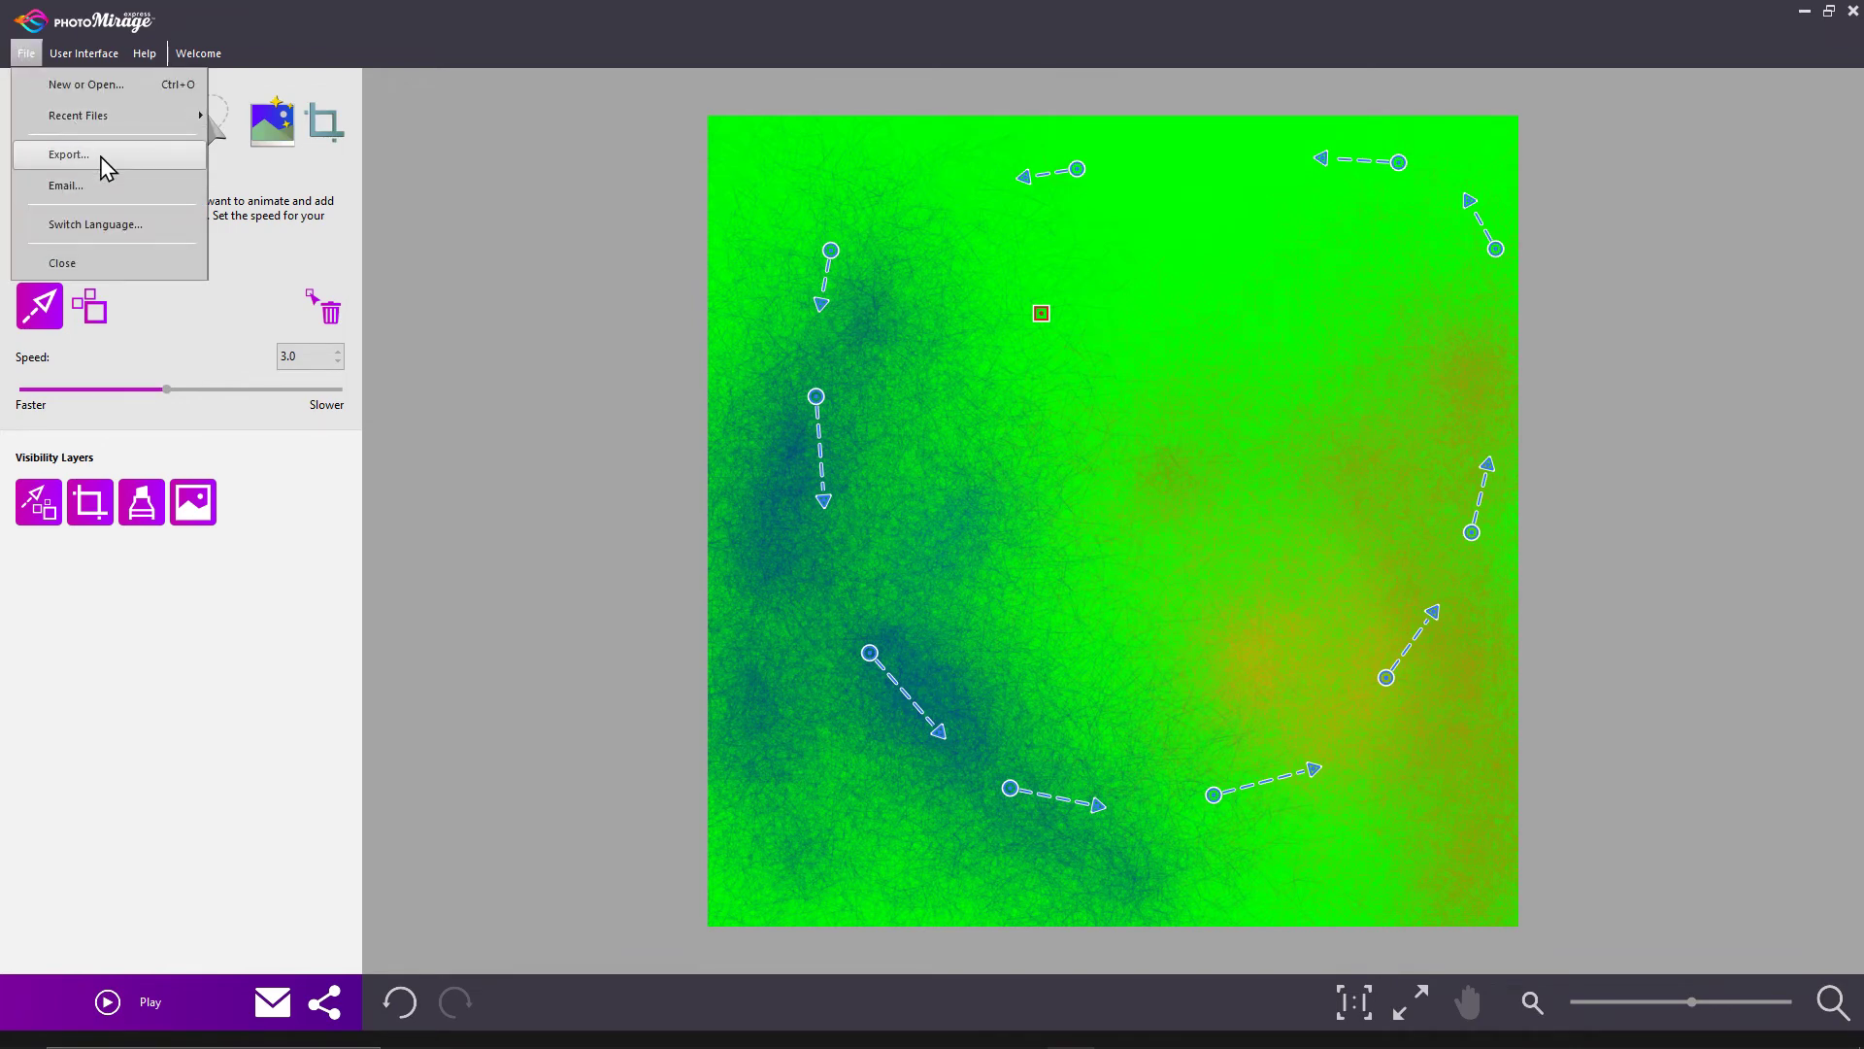
Export the animation with the Gallery preset at 1920x1080 and a 6-second loop.
left_click(68, 155)
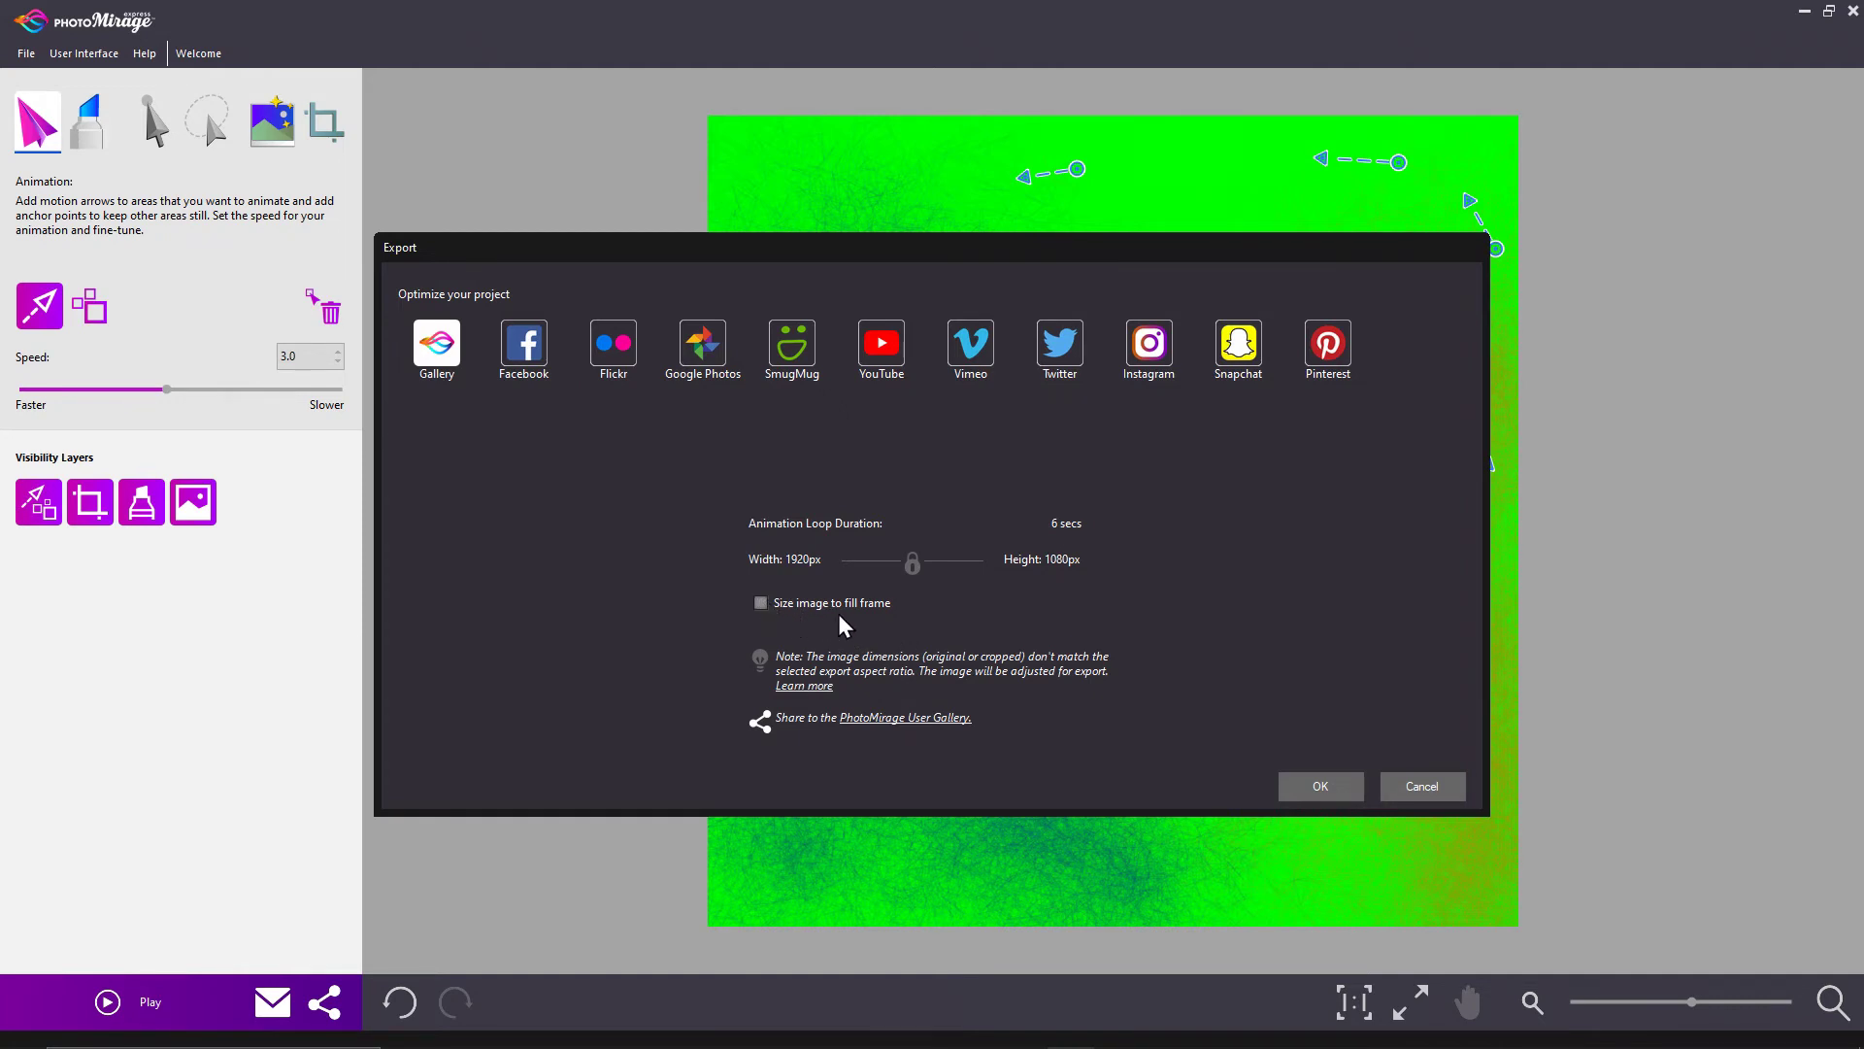
left_click(1312, 791)
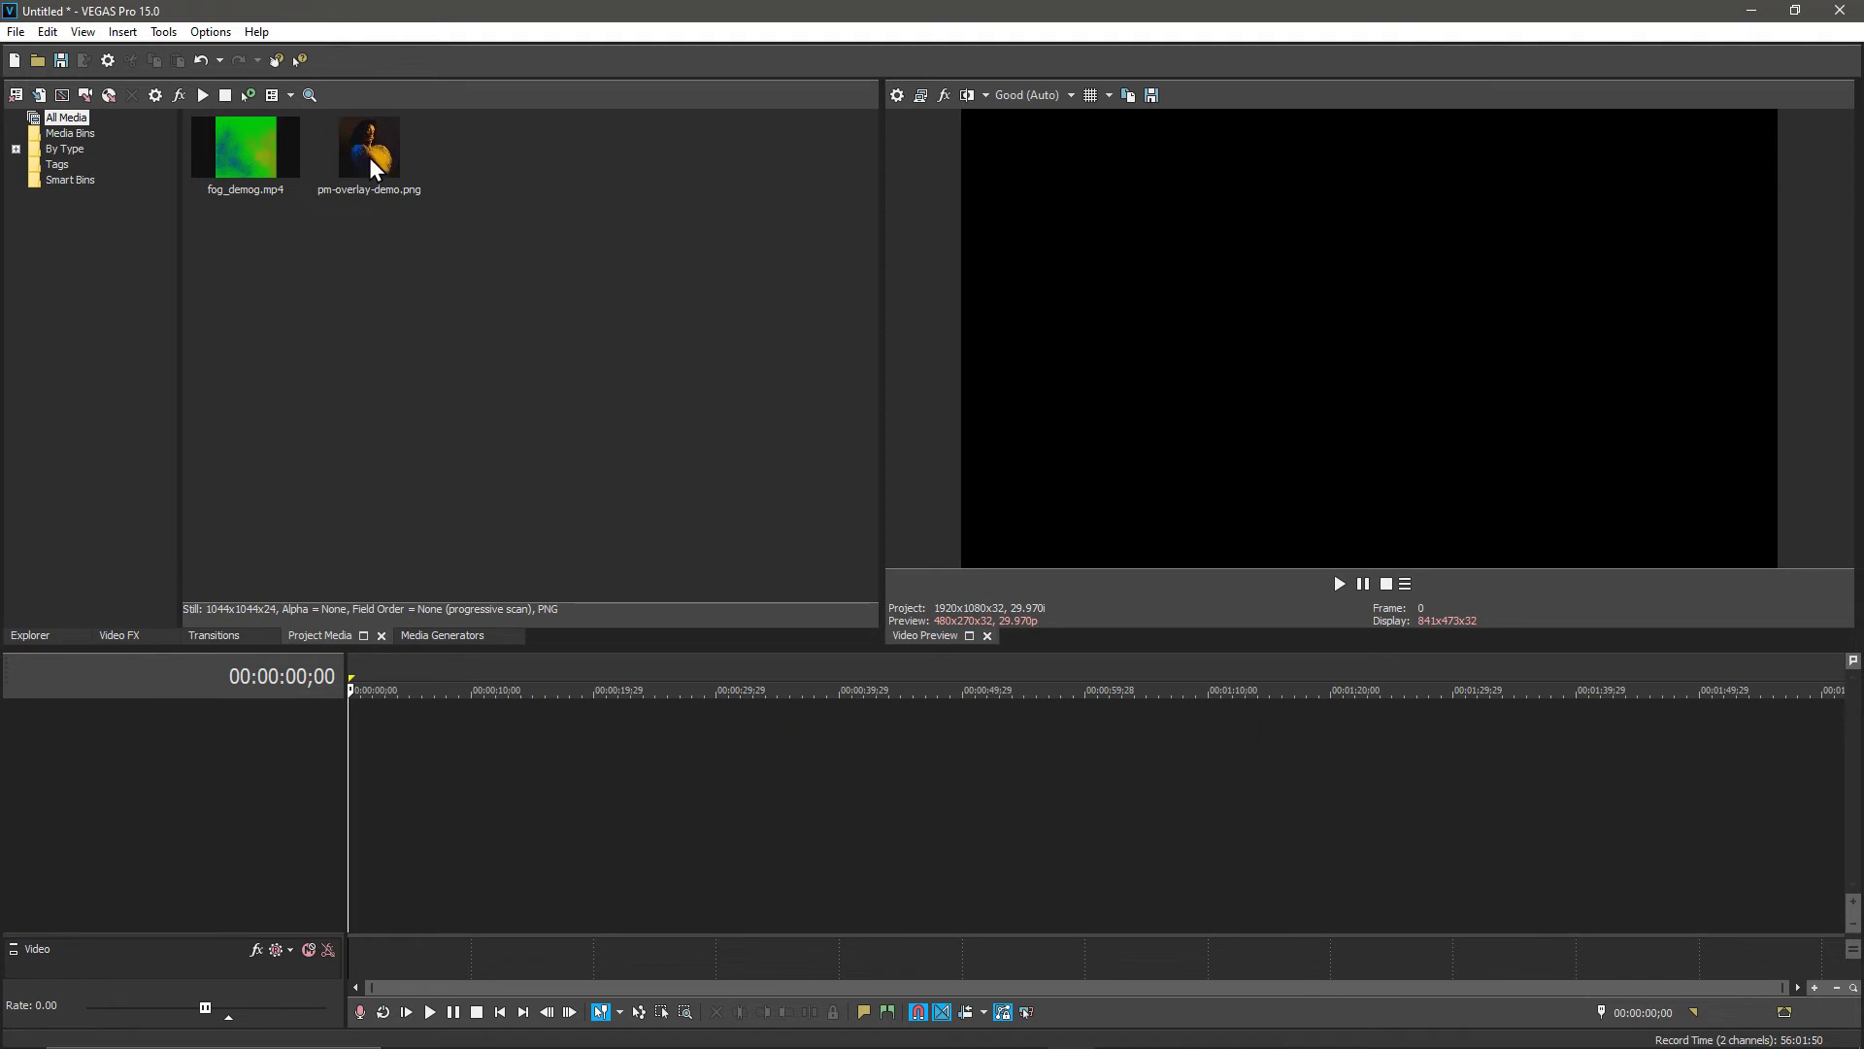
Place the portrait image and fog_demog.mp4 on the timeline, with the fog on the track above.
left_click_drag(369, 157, 390, 503)
left_click_drag(382, 777, 546, 769)
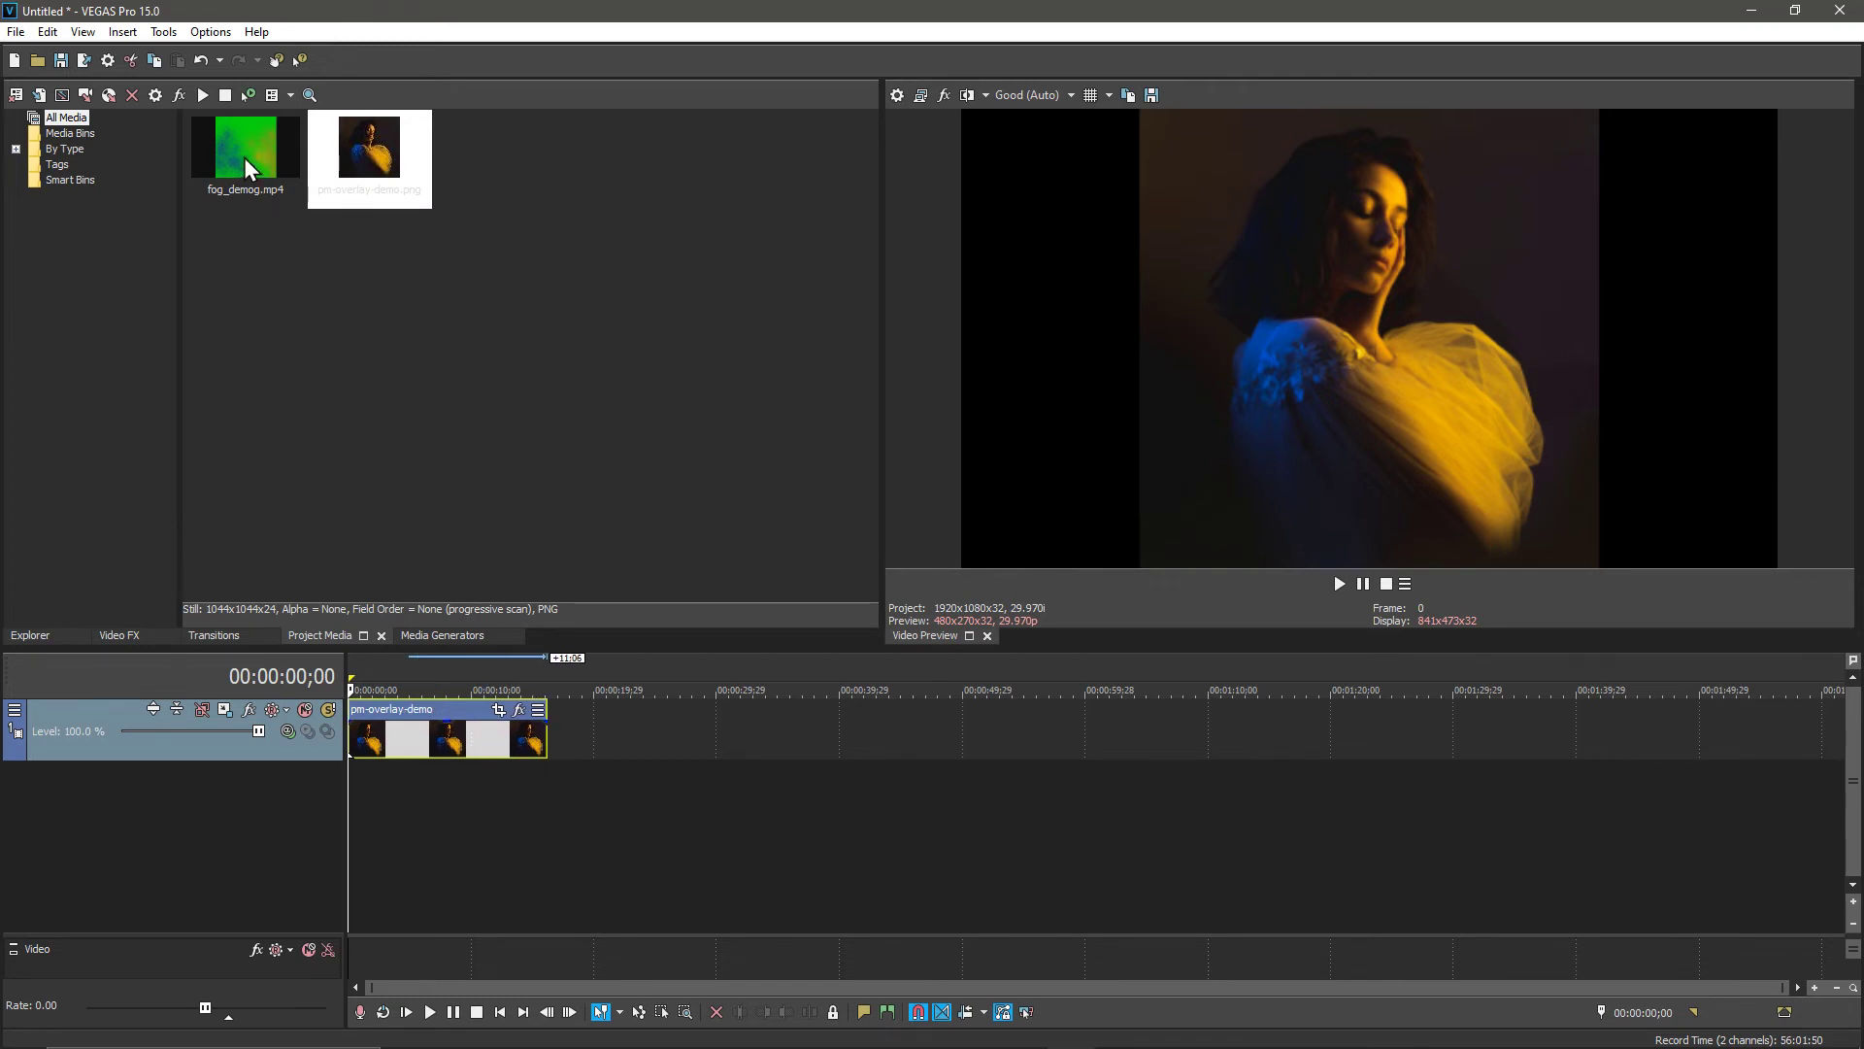
left_click_drag(251, 163, 358, 691)
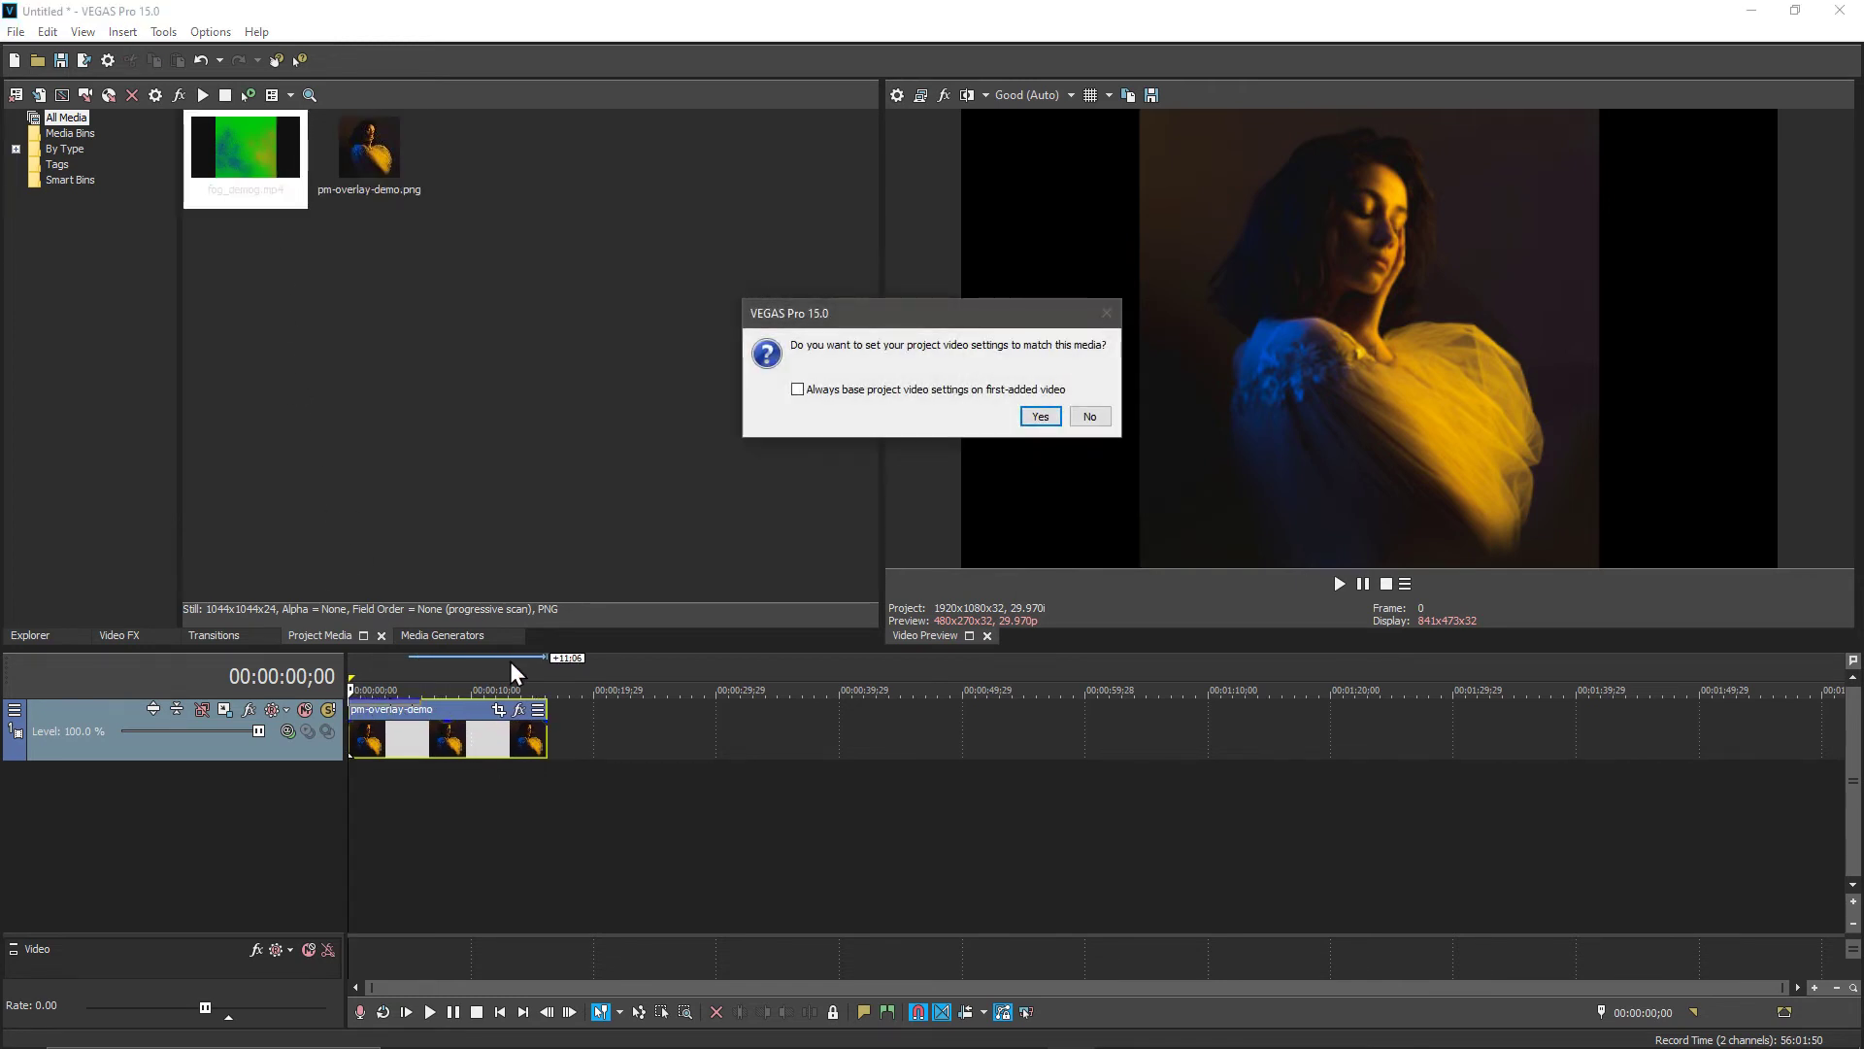
left_click(1022, 413)
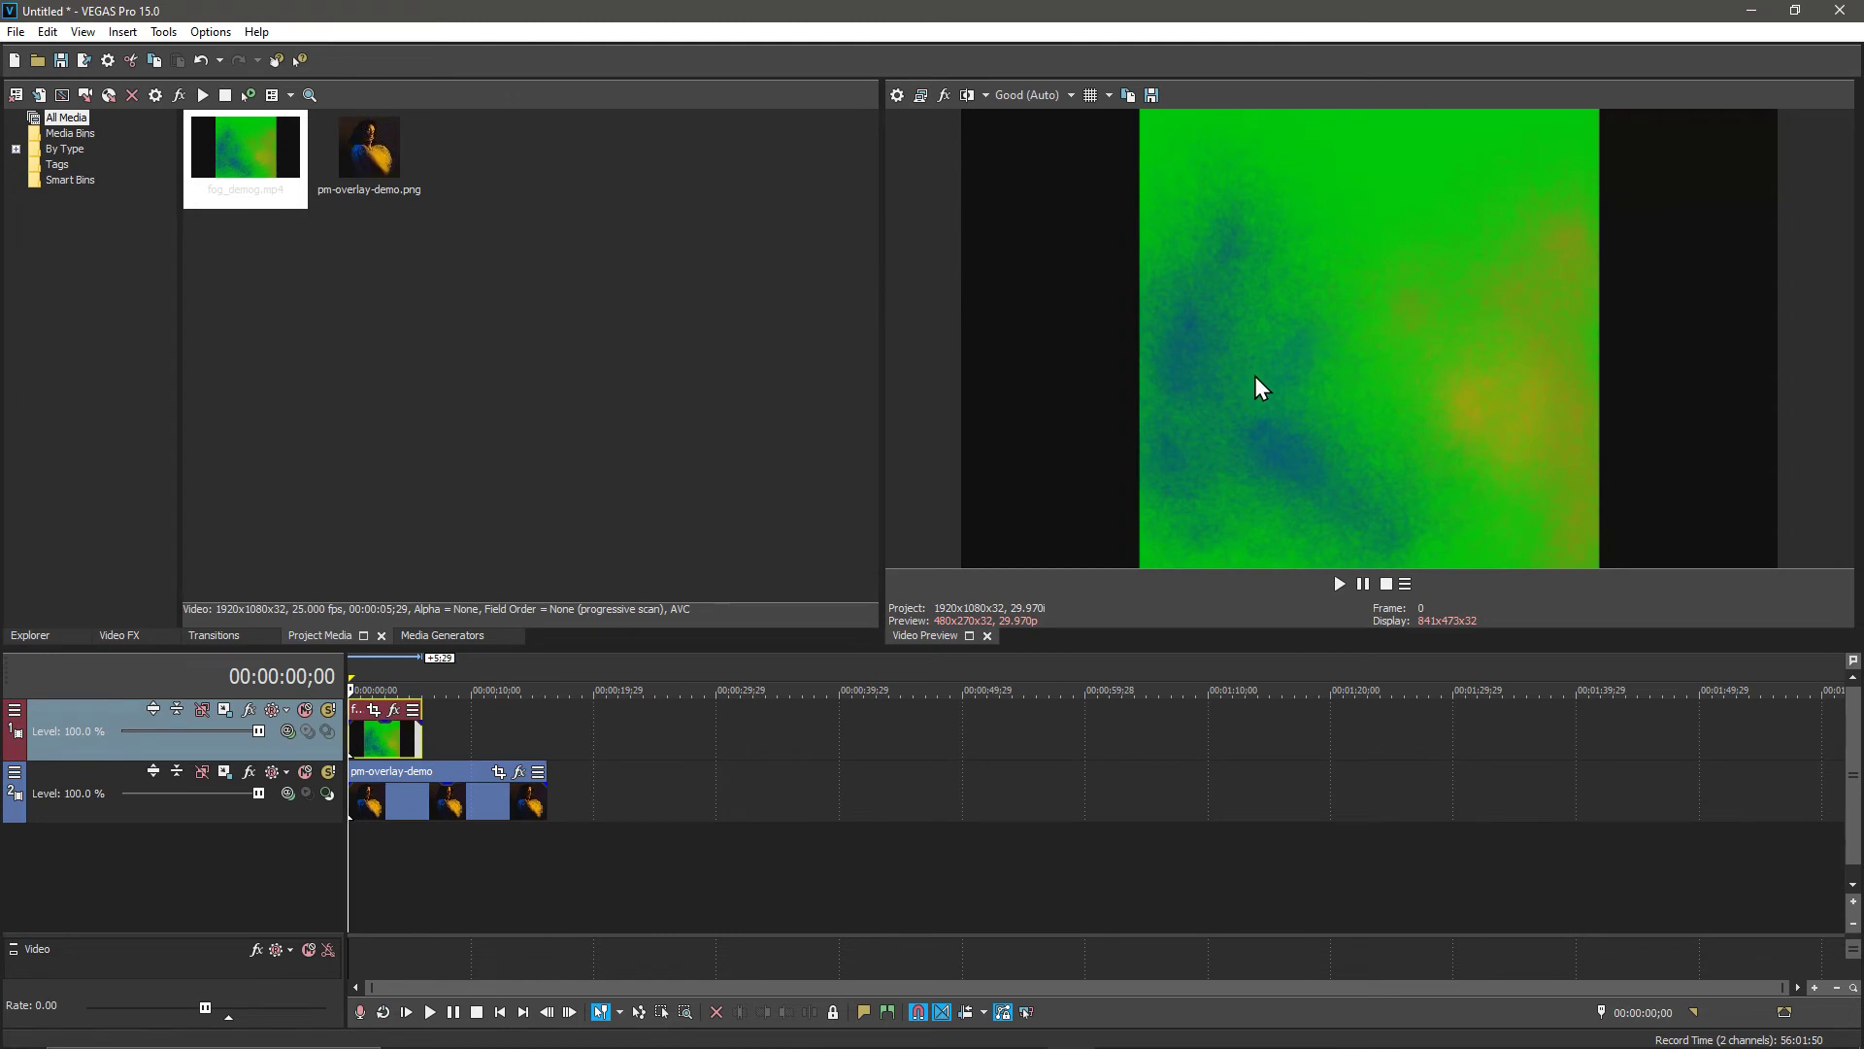
Trim pm-overlay-demo to end with the fog clip and preview the still-green fog playback.
scroll(412, 767, "up", 5)
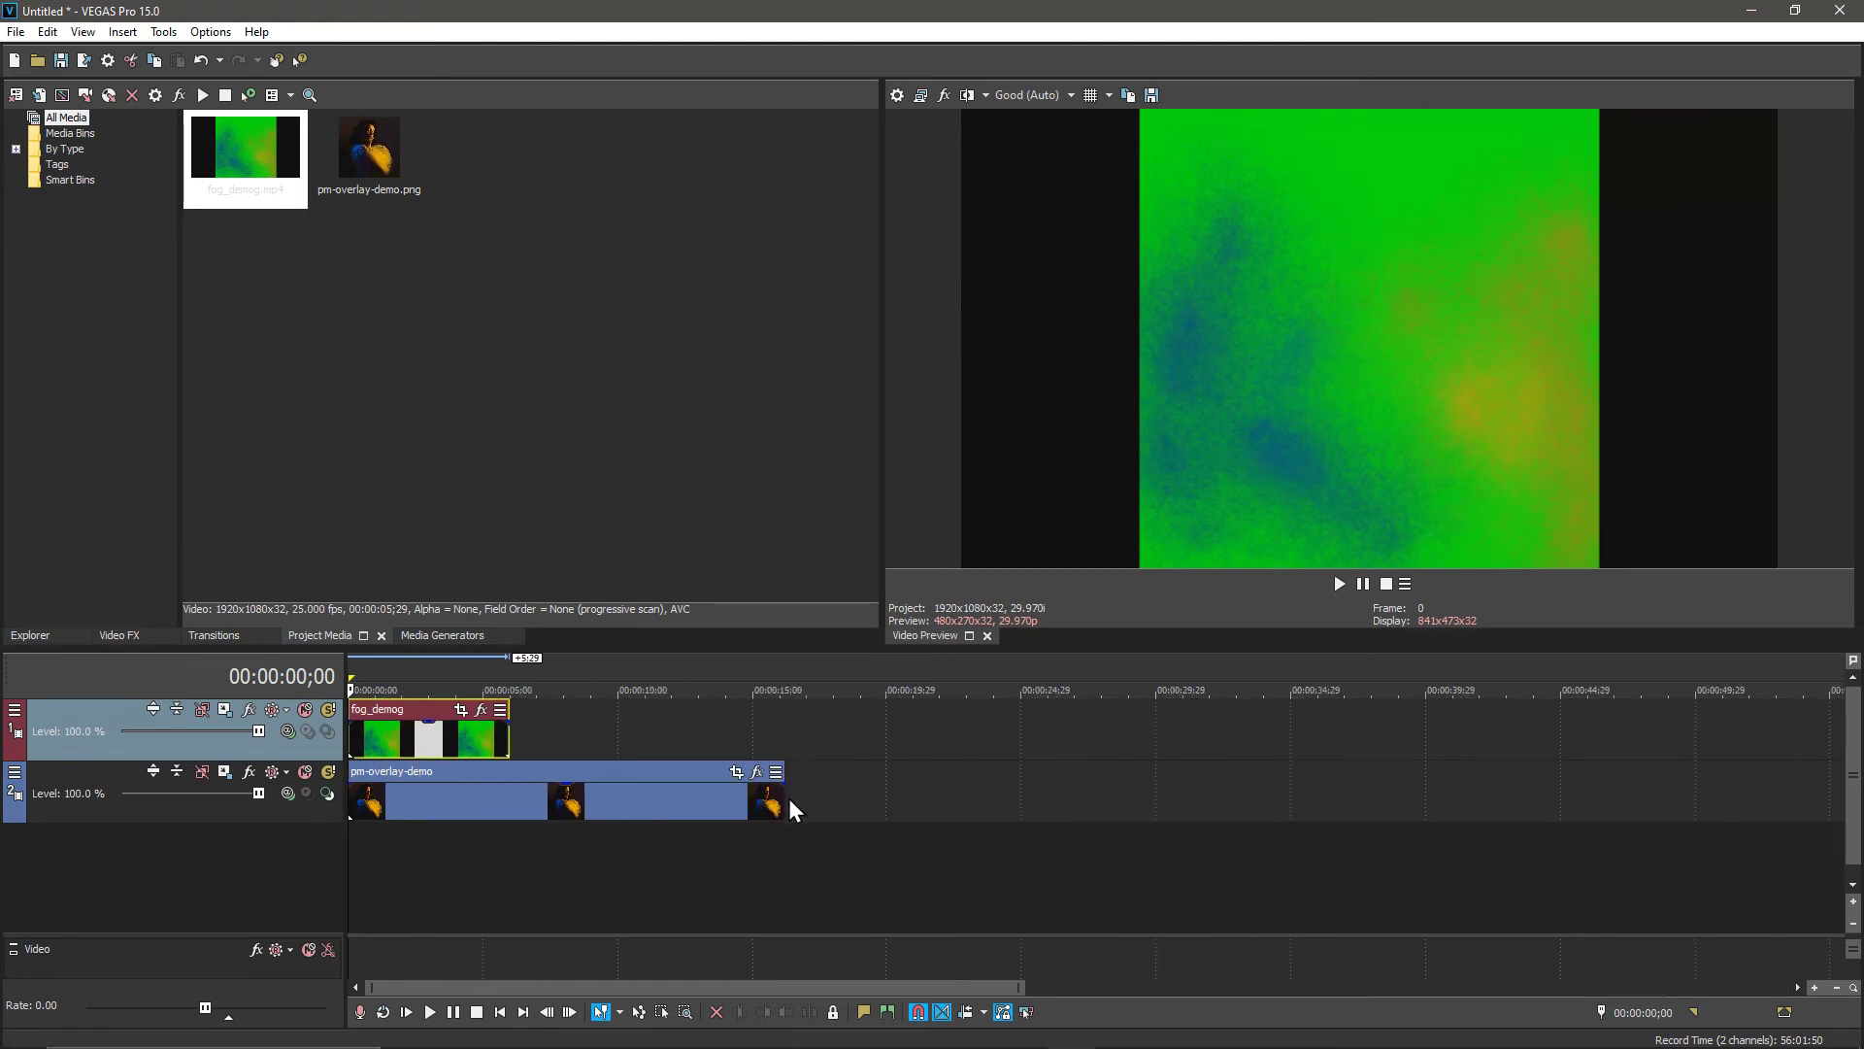
left_click_drag(794, 811, 510, 811)
left_click(378, 752)
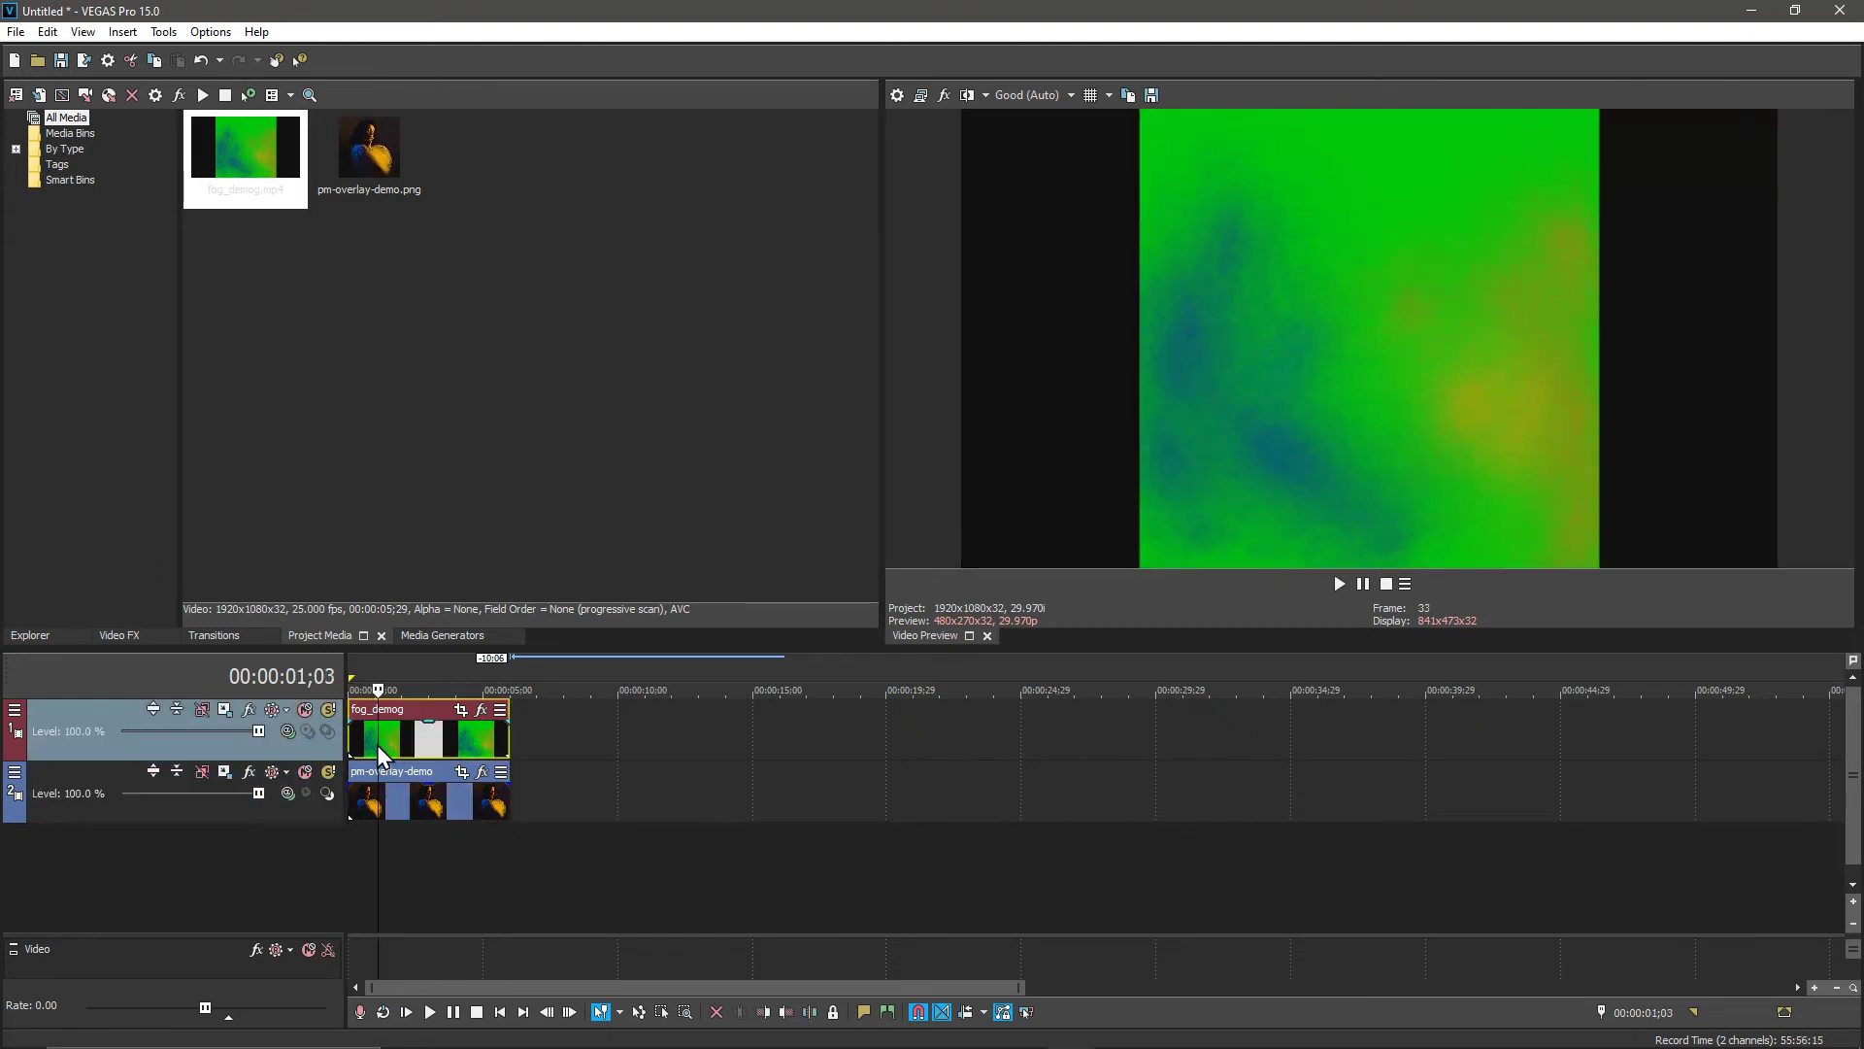
left_click(429, 1012)
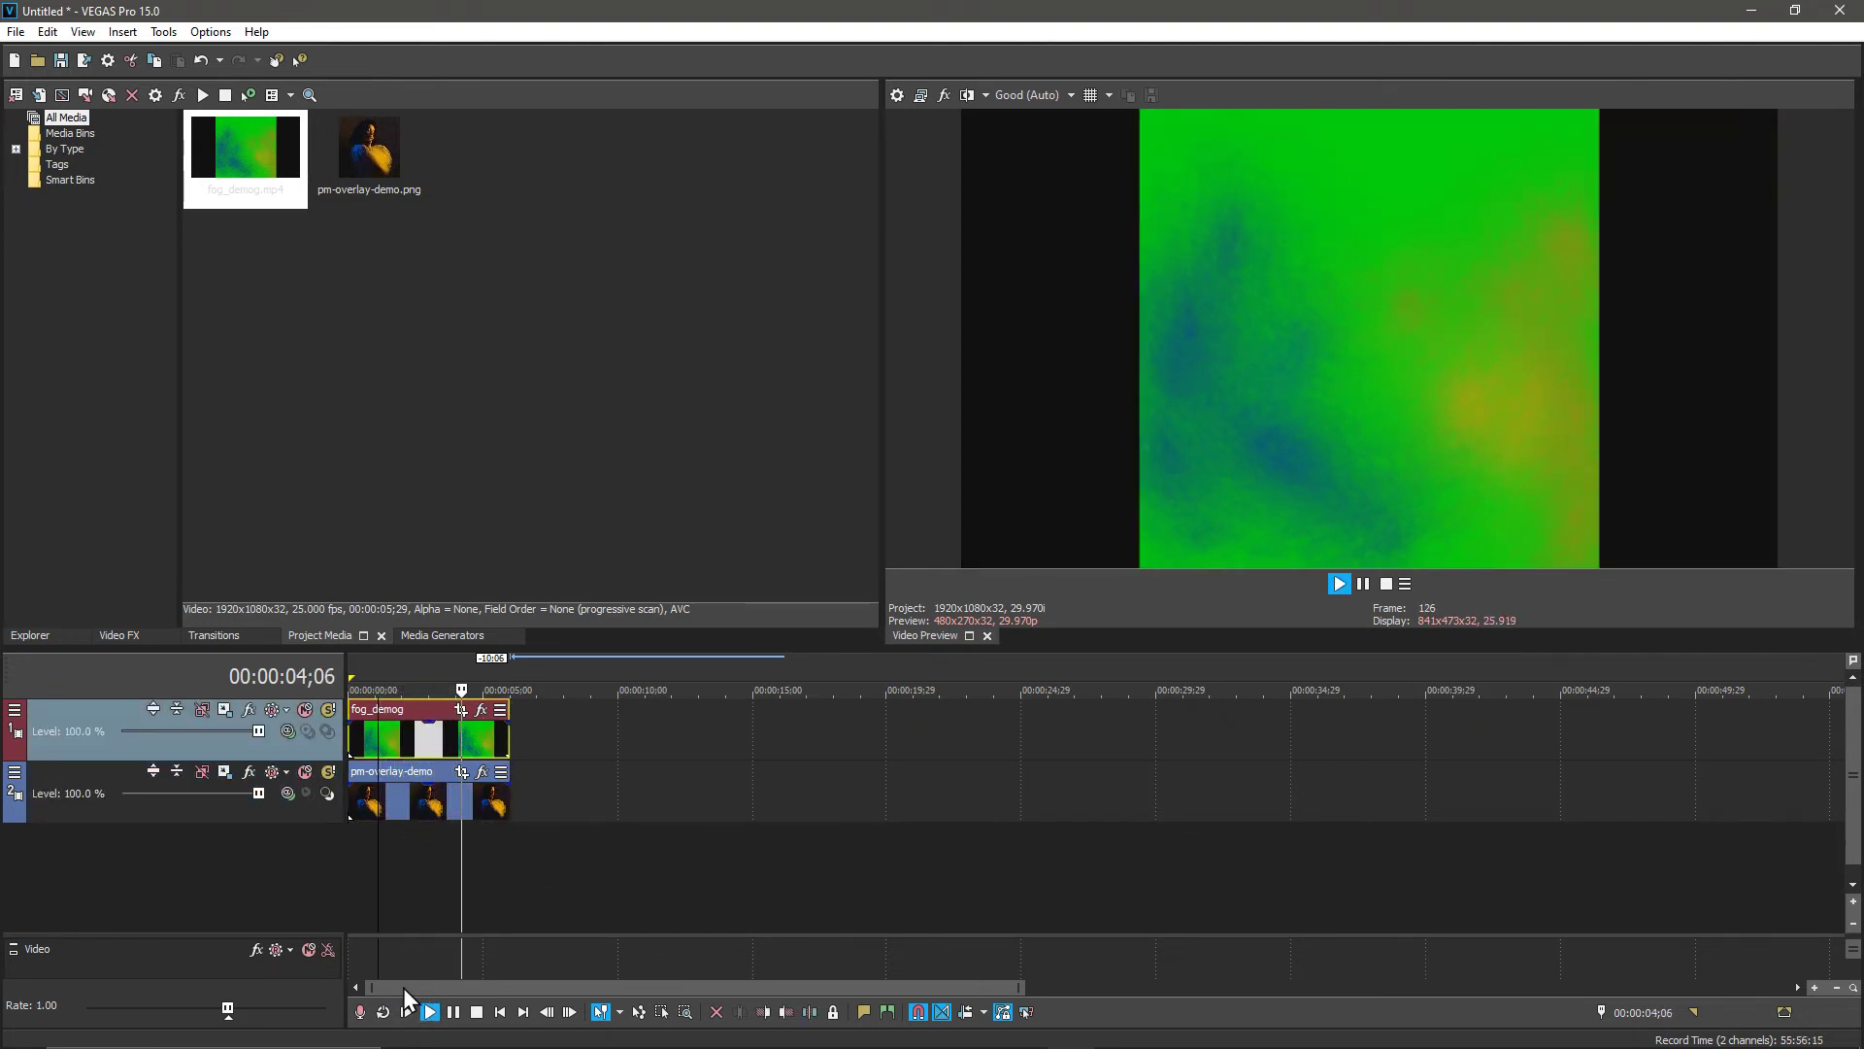
left_click(476, 1011)
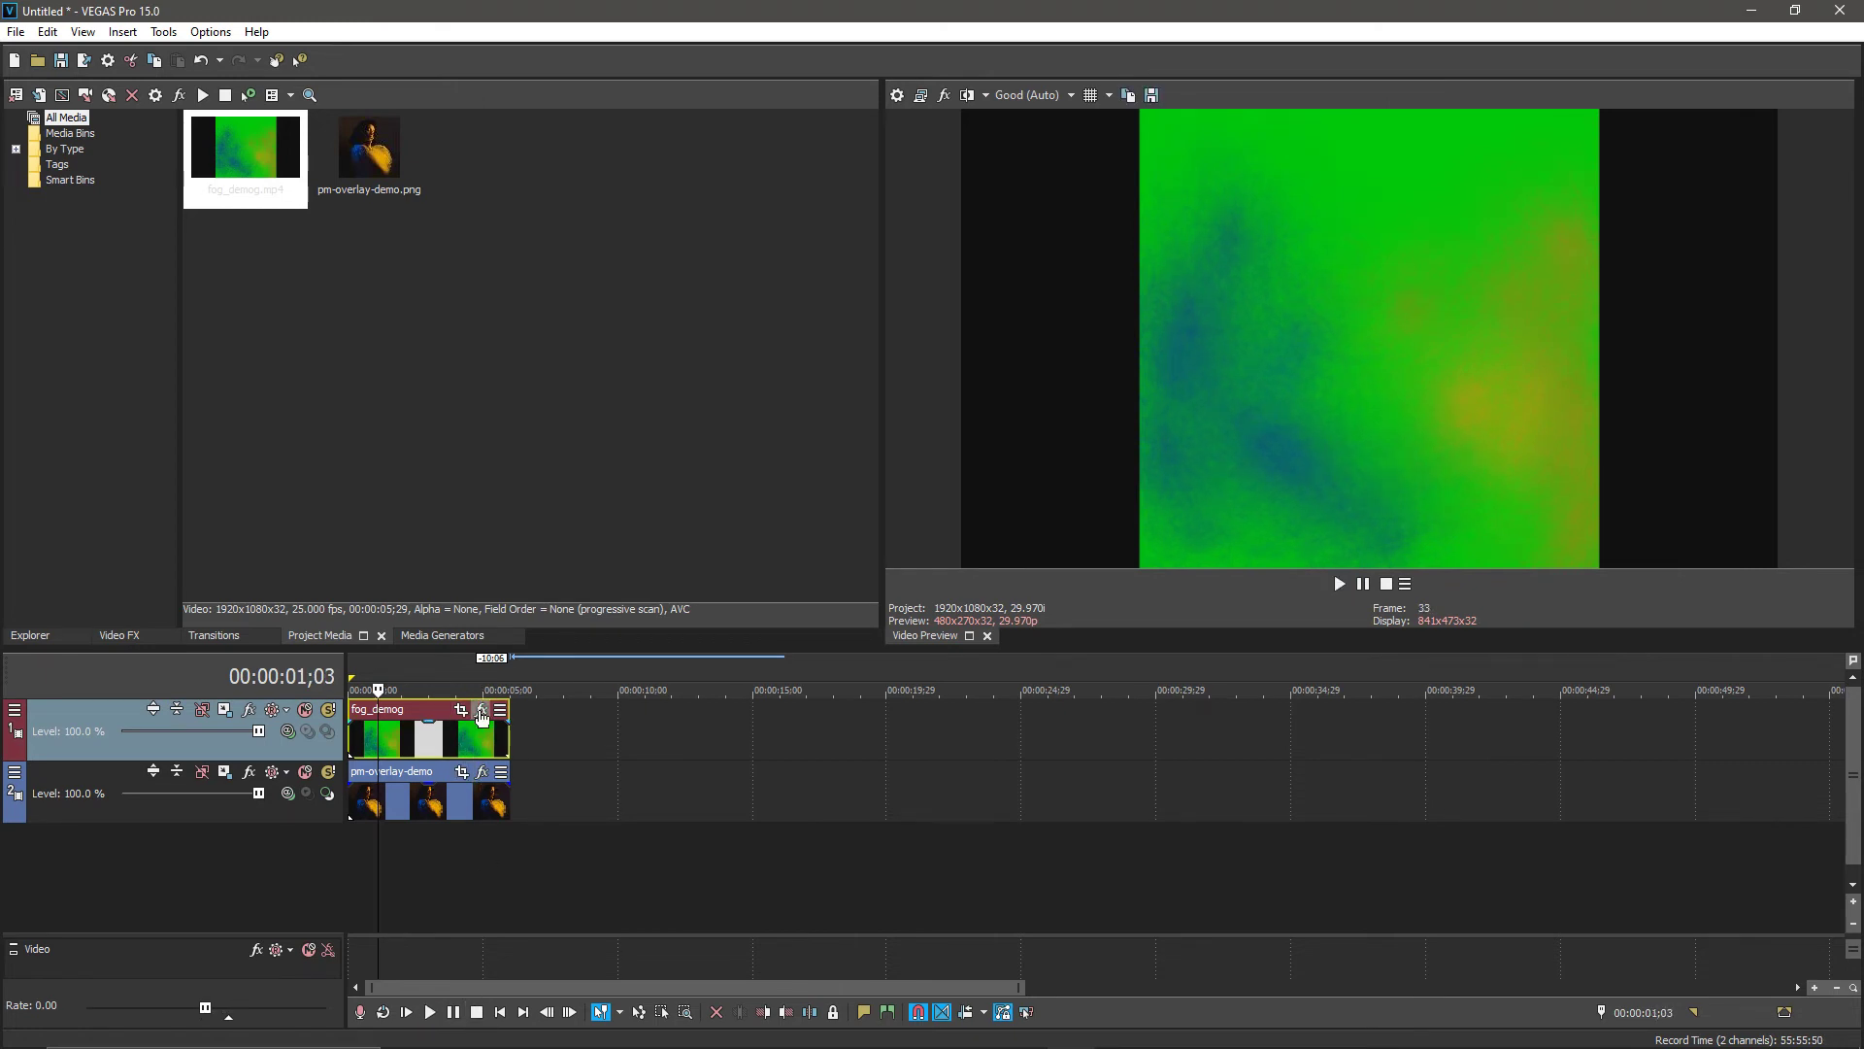
Add the VEGAS Chroma Keyer effect to the fog_demog event.
left_click(482, 712)
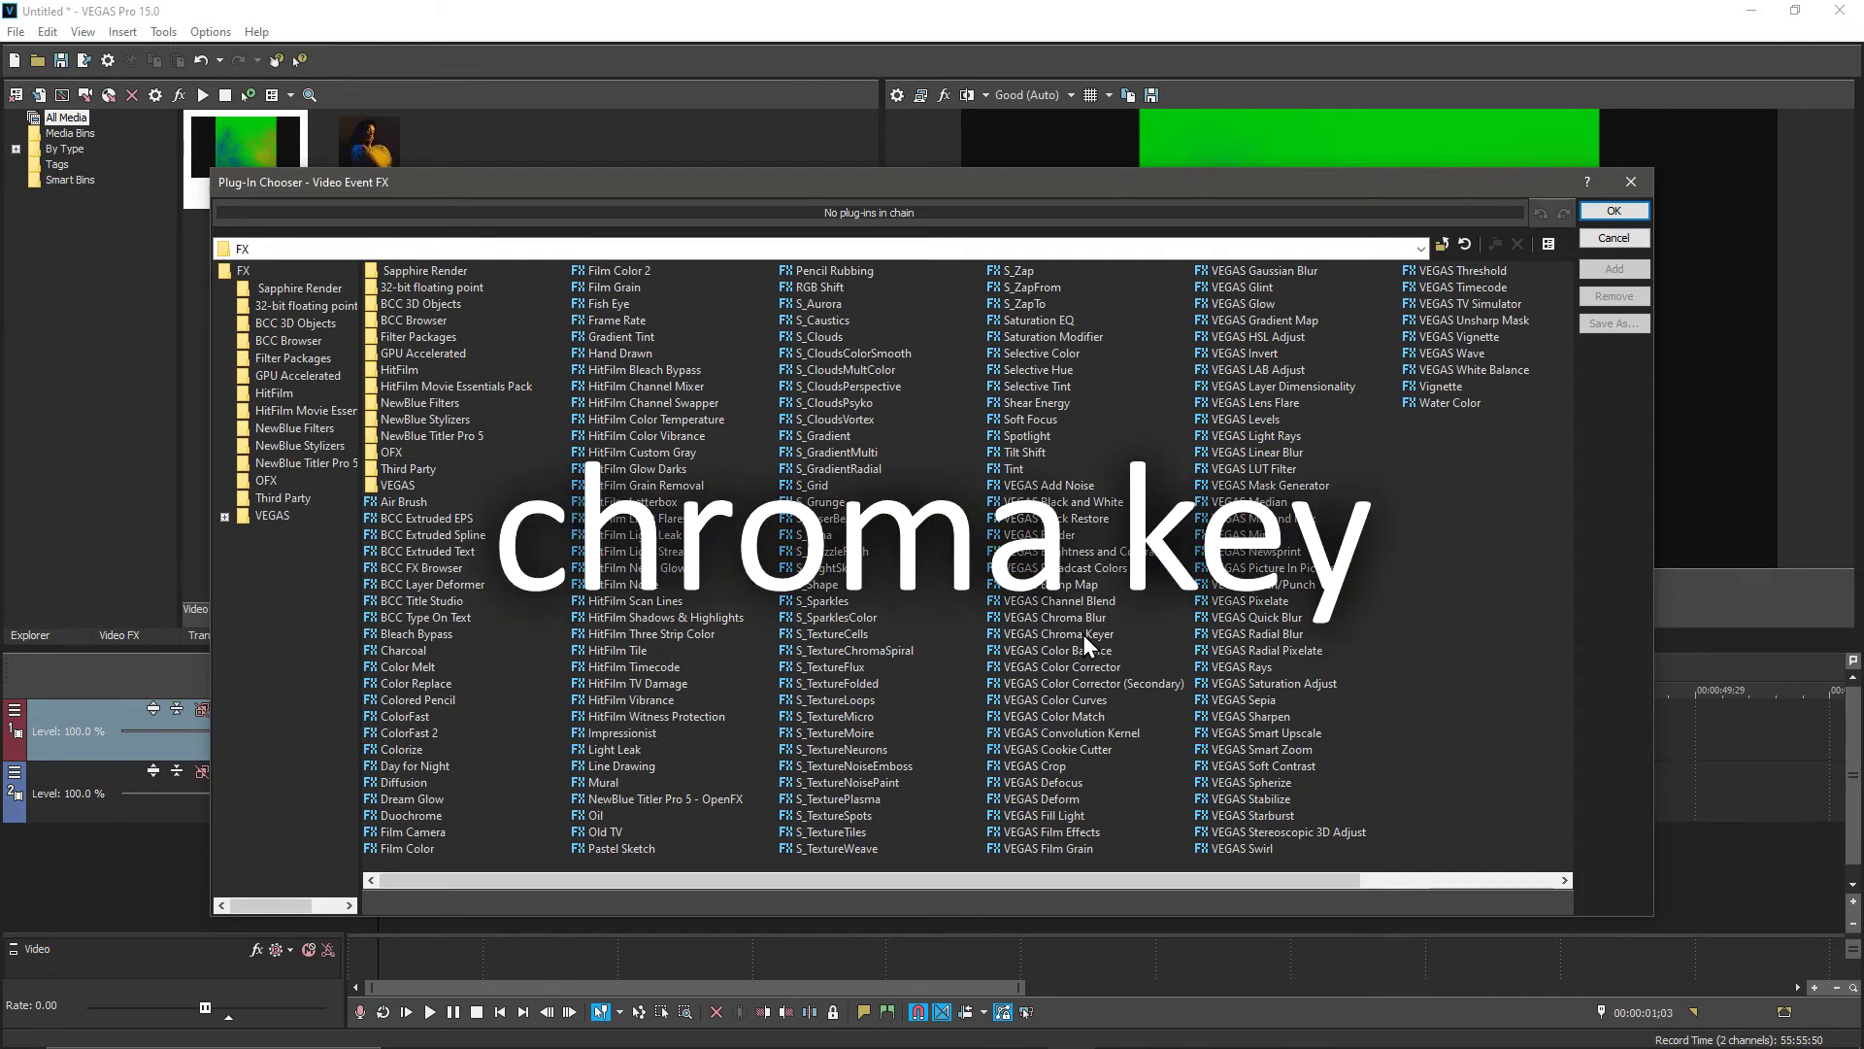
left_click(1074, 633)
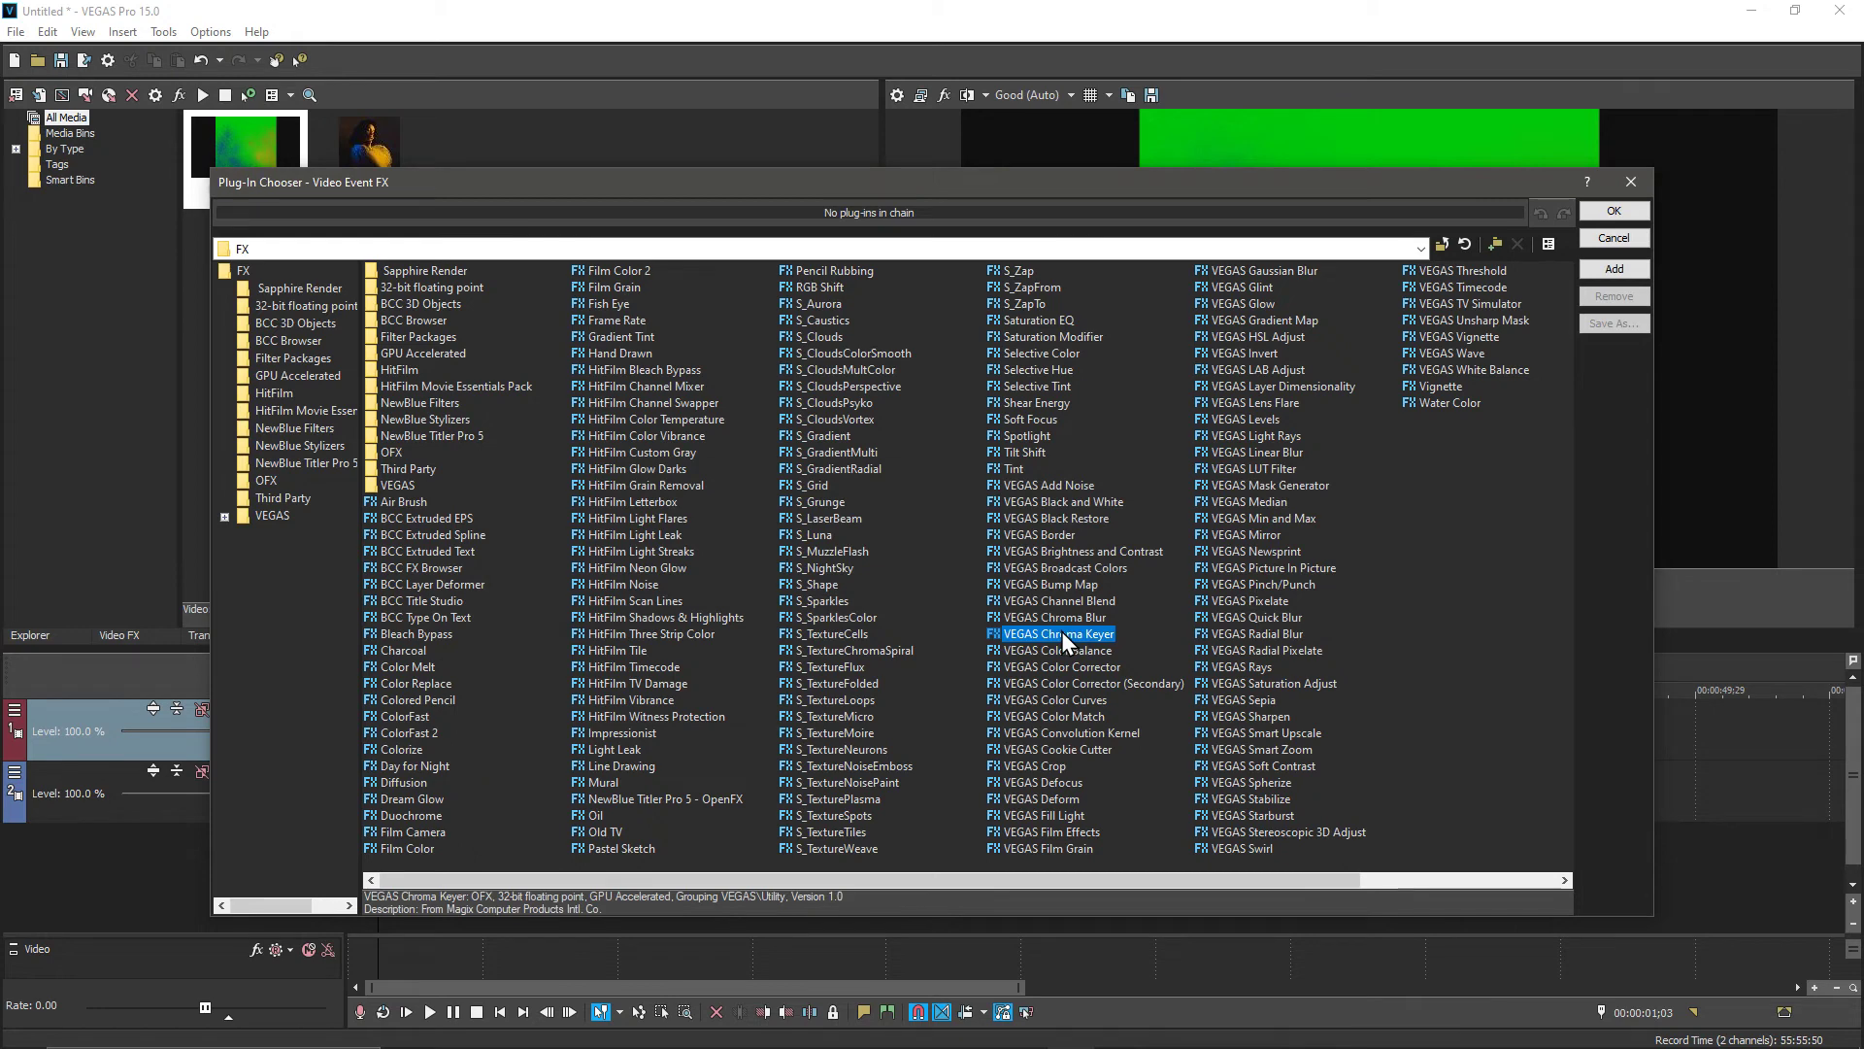
double_click(1062, 633)
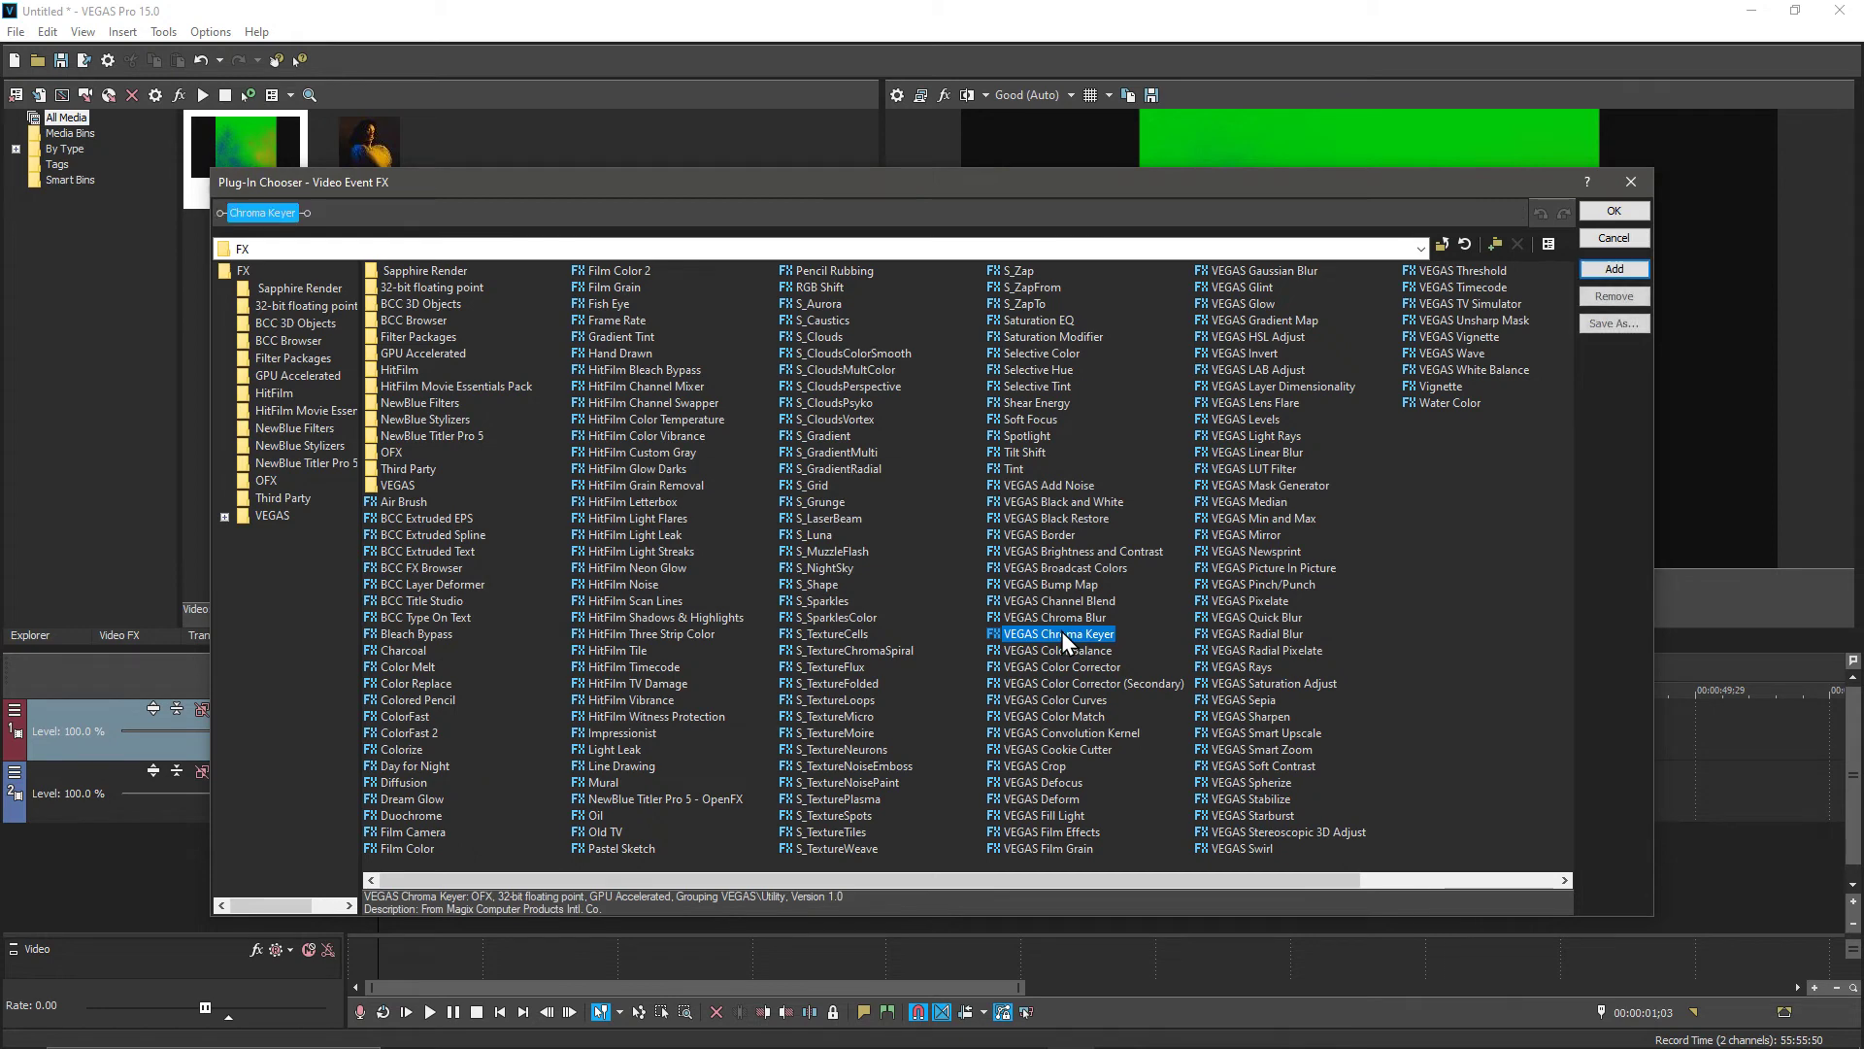
left_click(1607, 211)
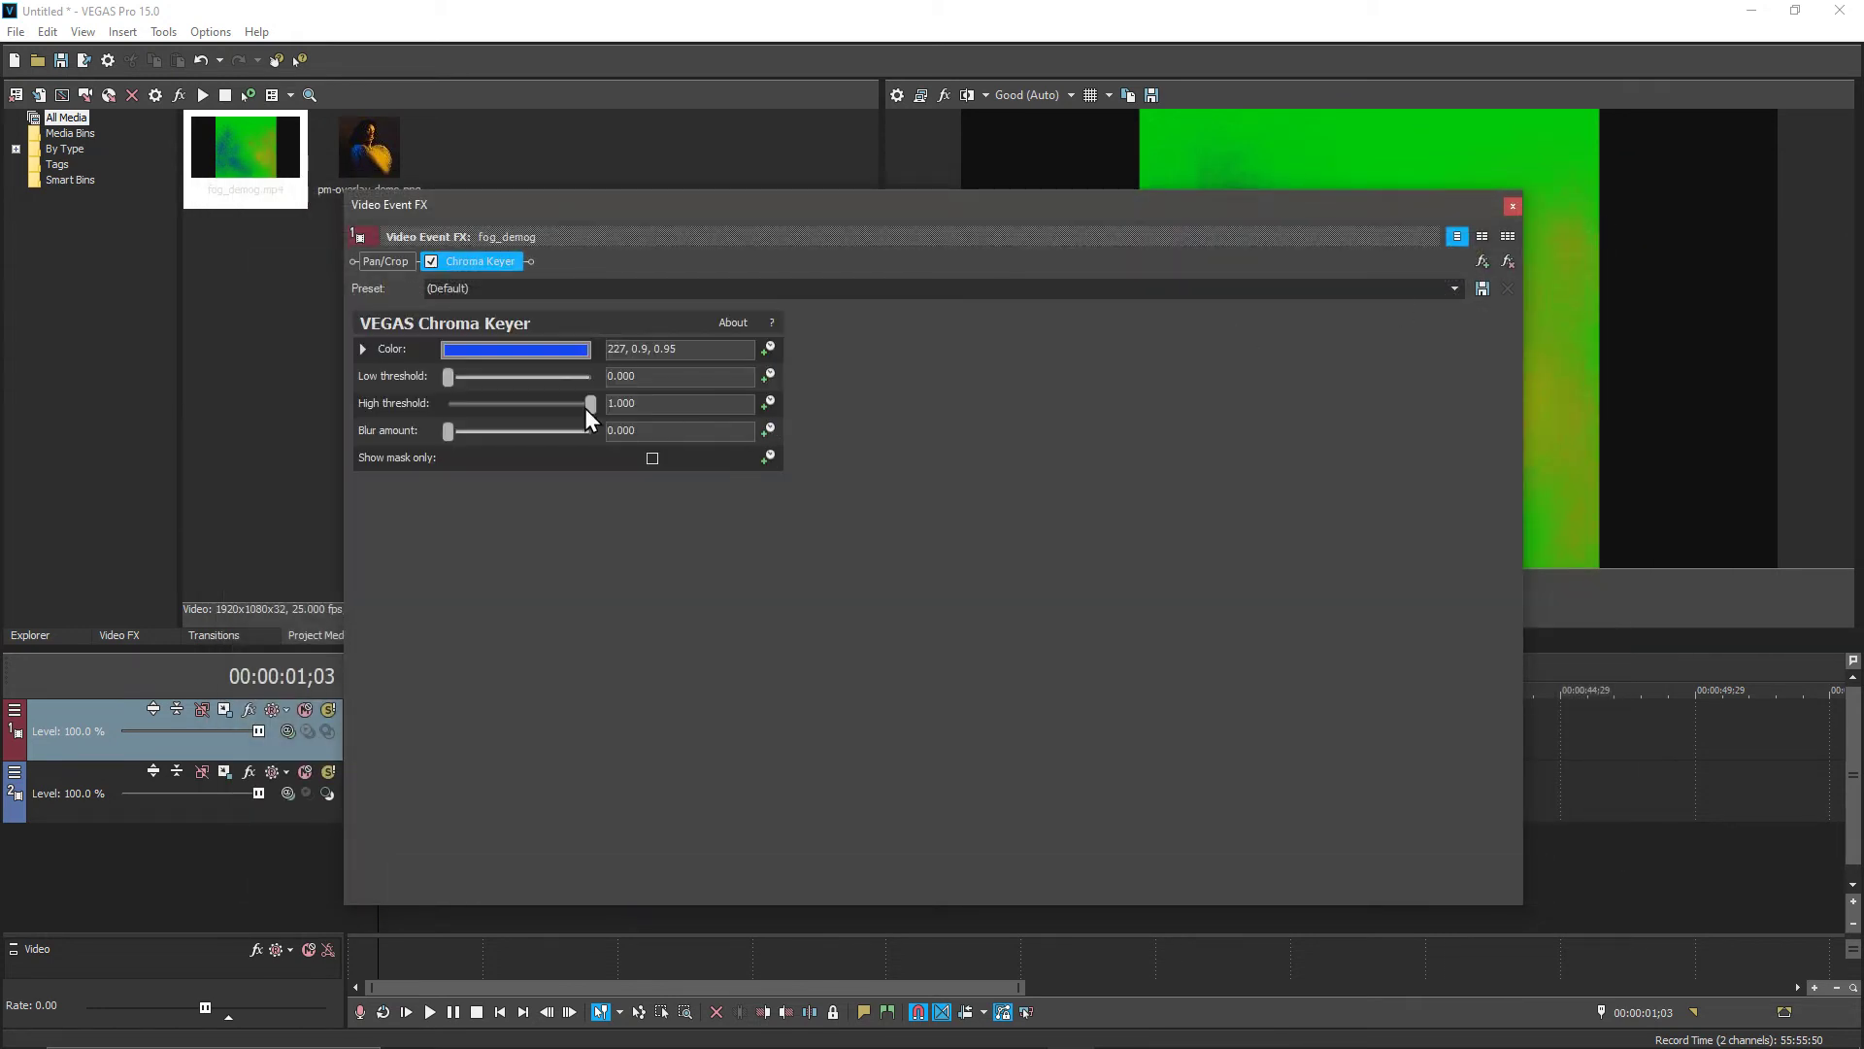
Set the key colour to bright green in RGB and shrink the effect window off the preview.
left_click(520, 349)
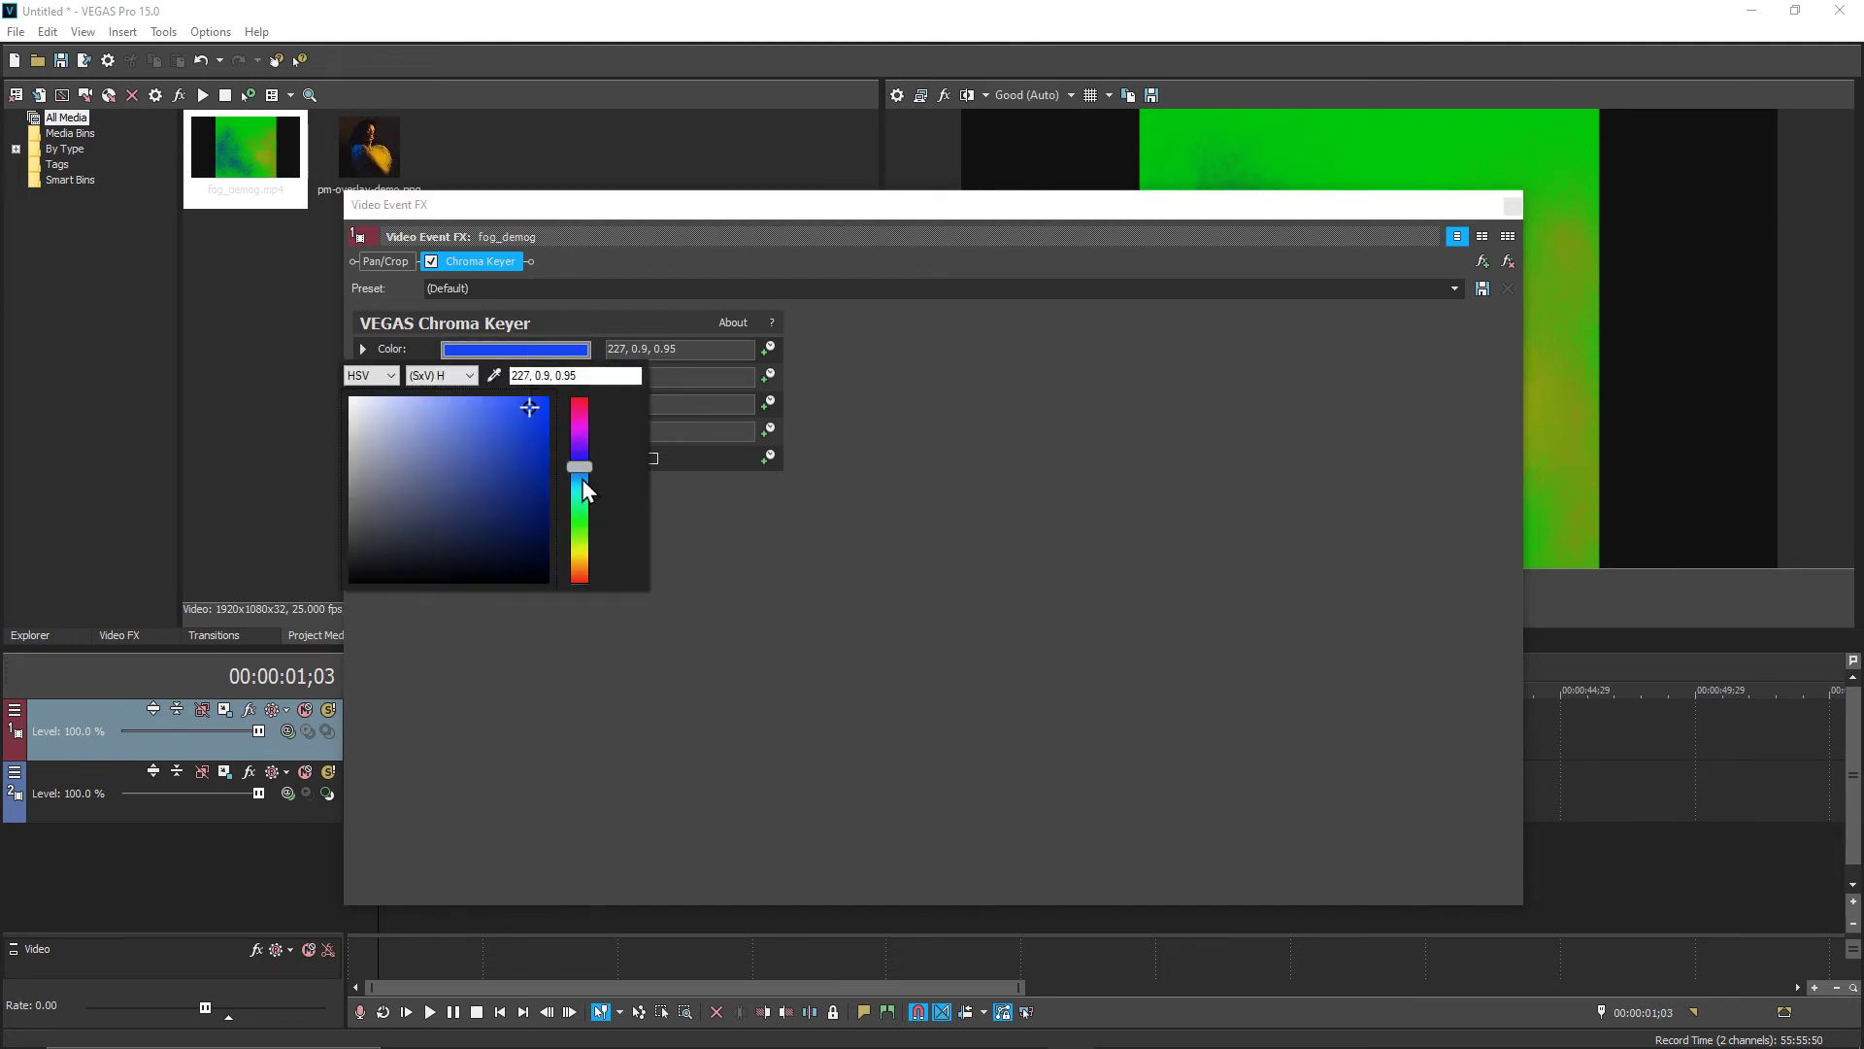
left_click(389, 375)
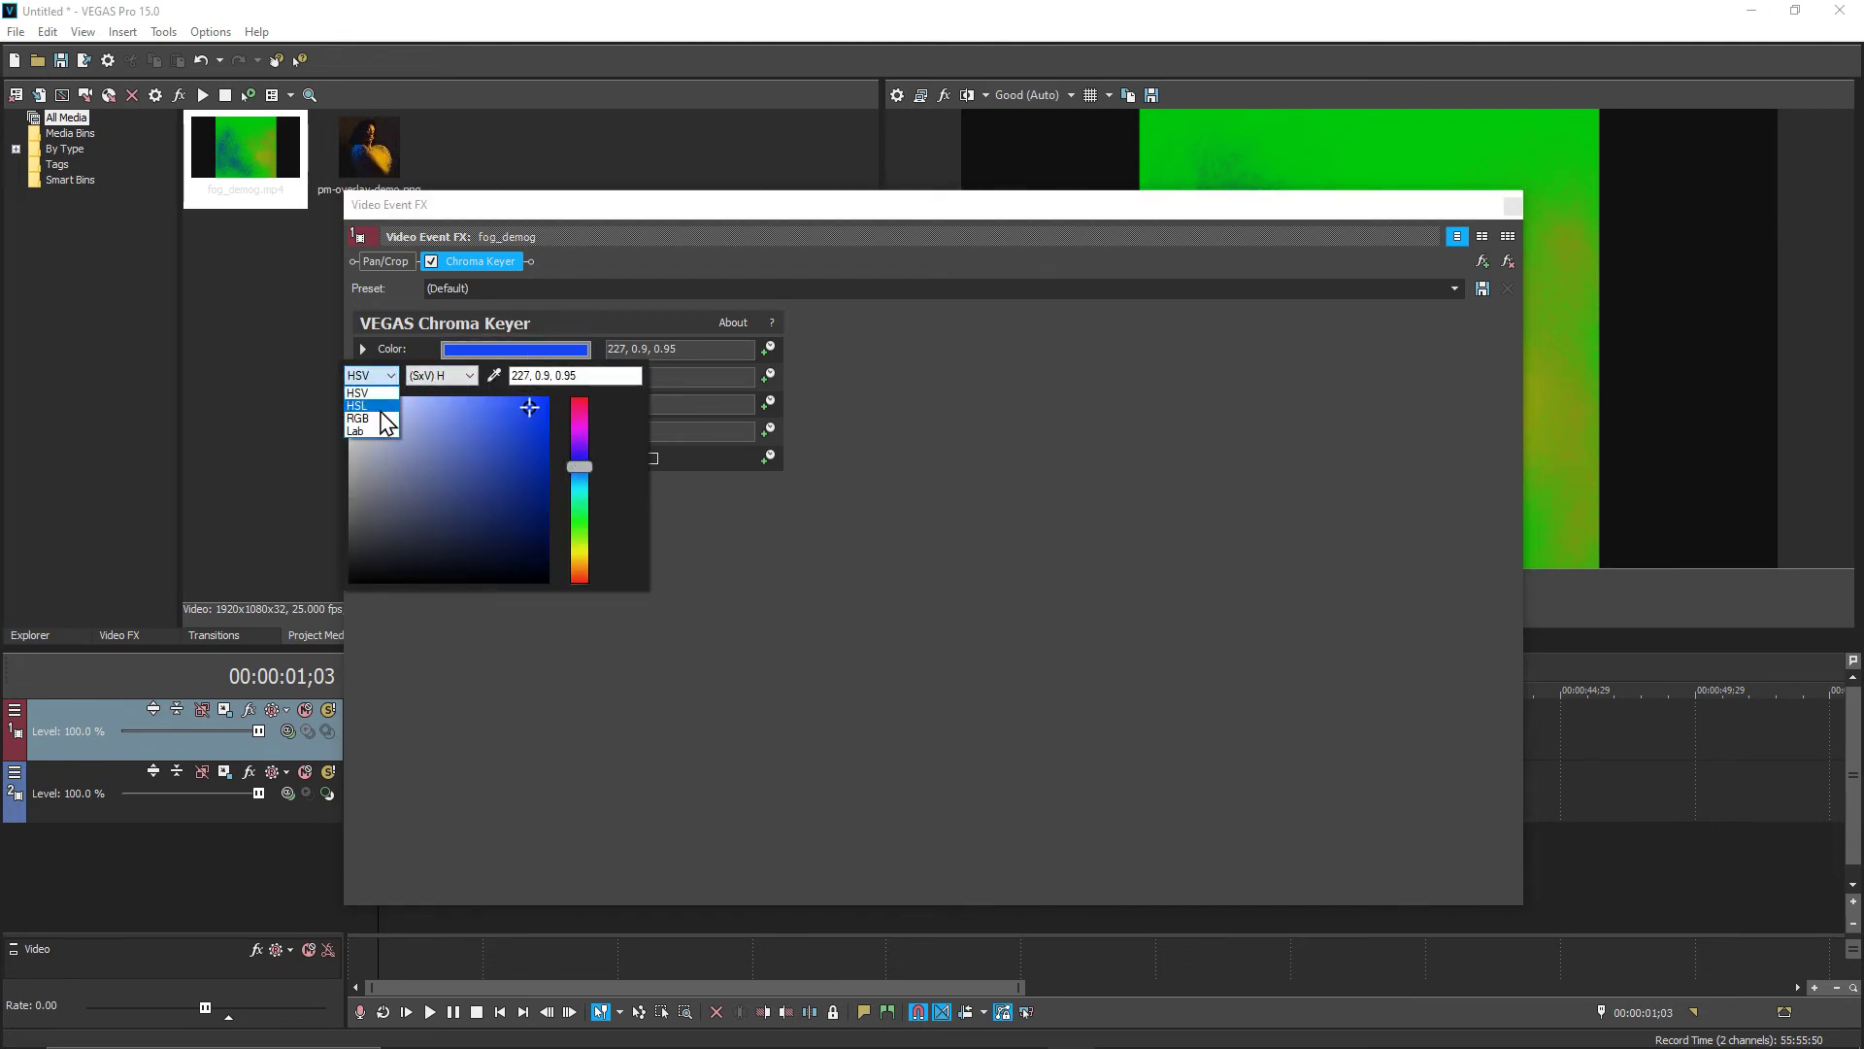
left_click(379, 416)
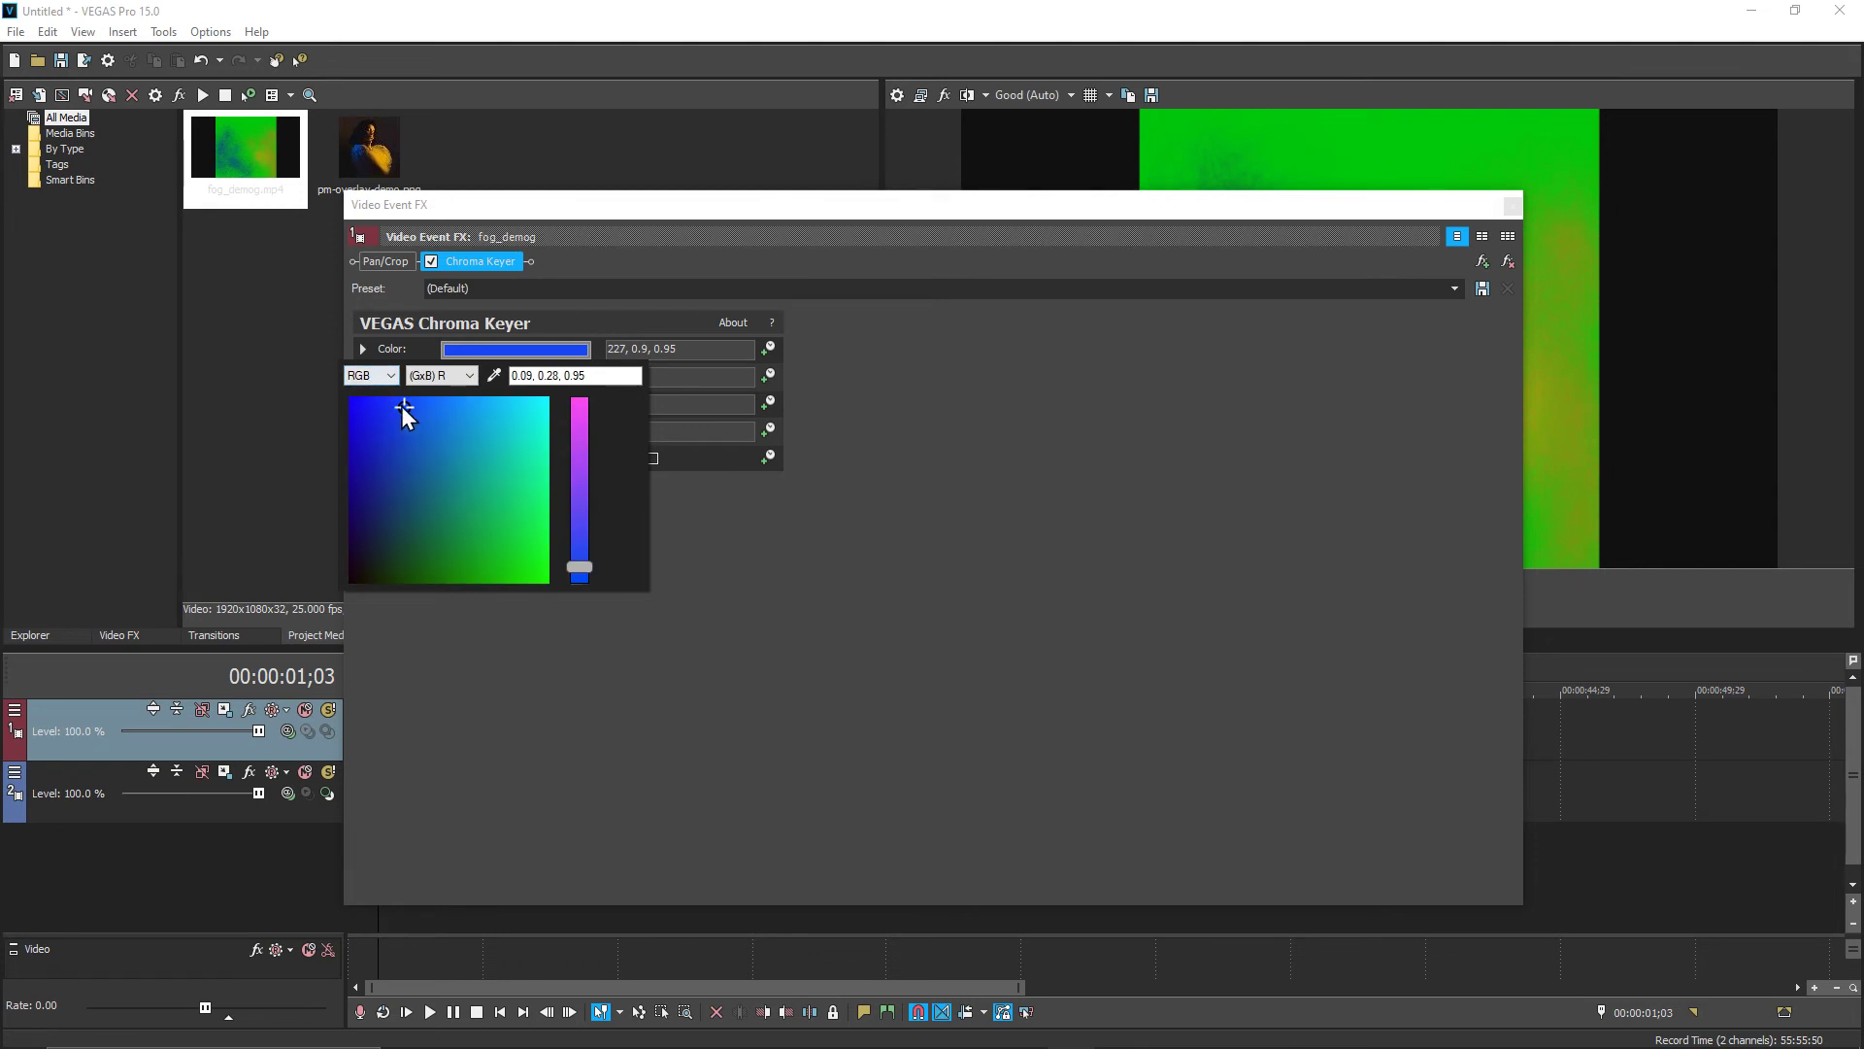
left_click_drag(406, 410, 556, 609)
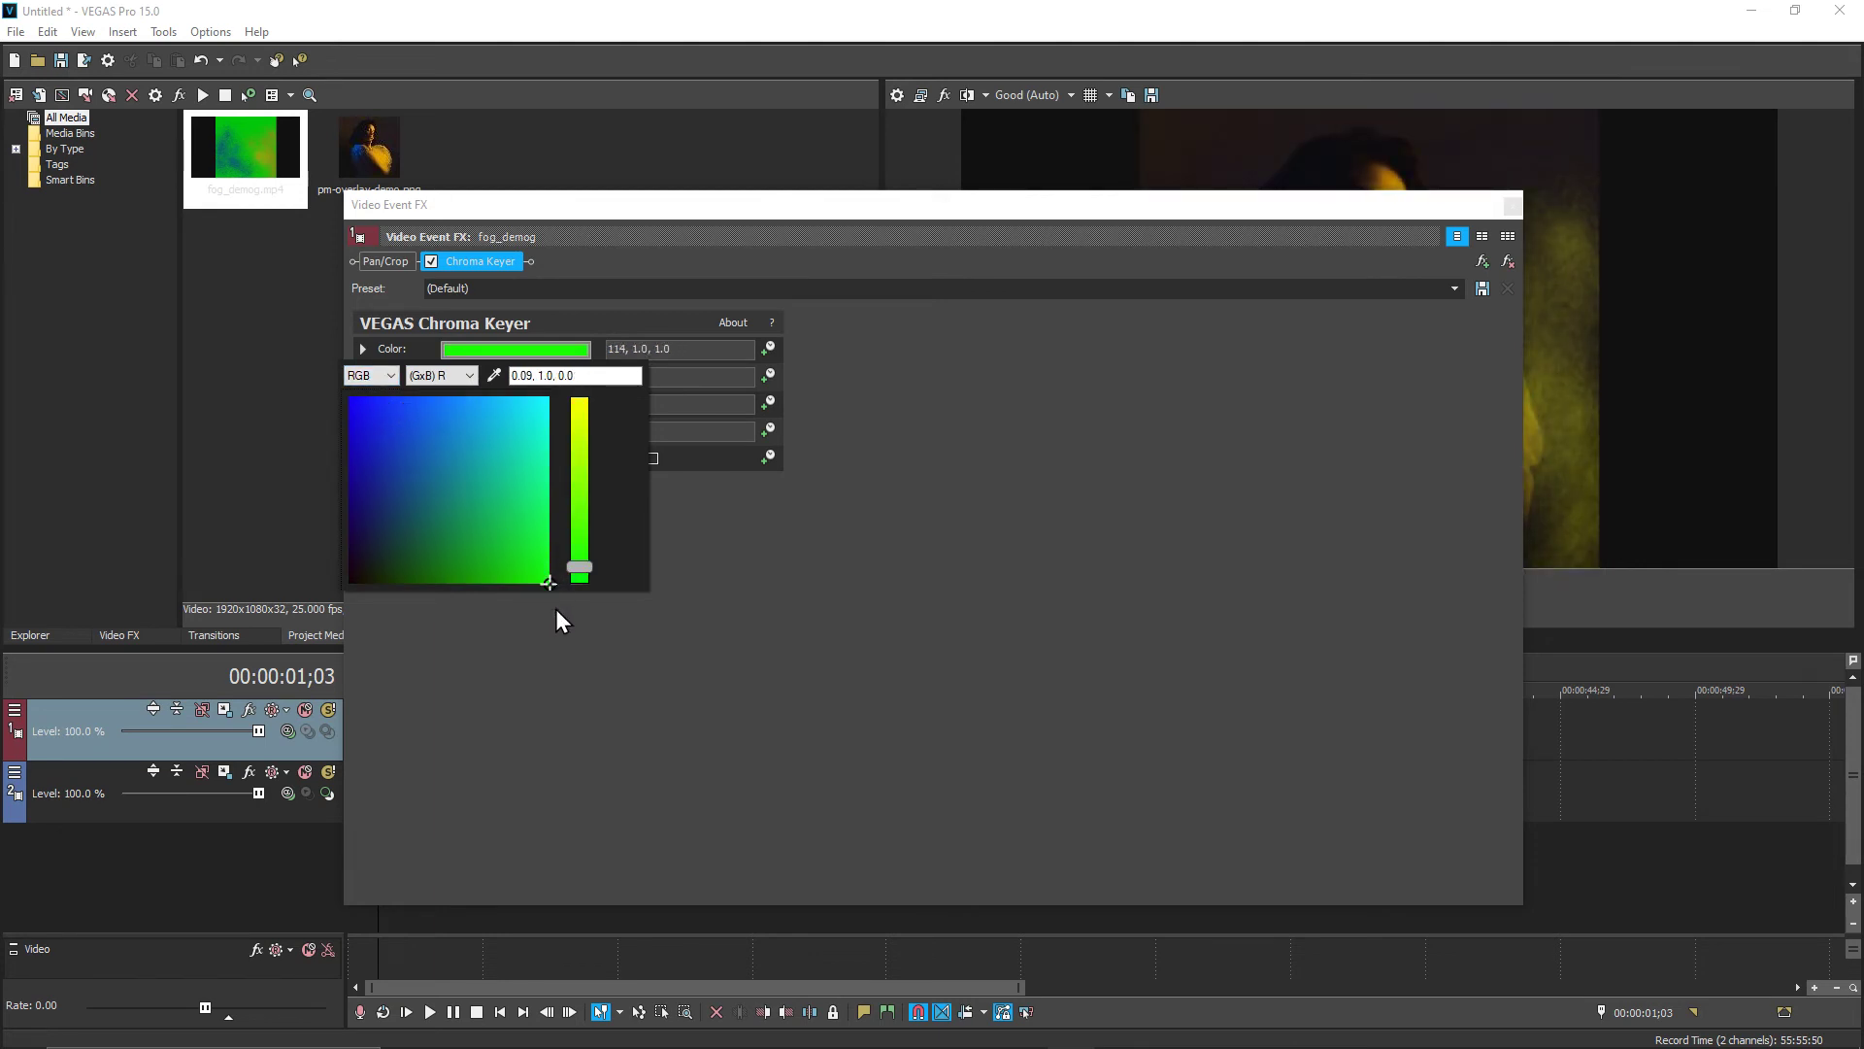
left_click(657, 205)
left_click_drag(656, 205, 533, 214)
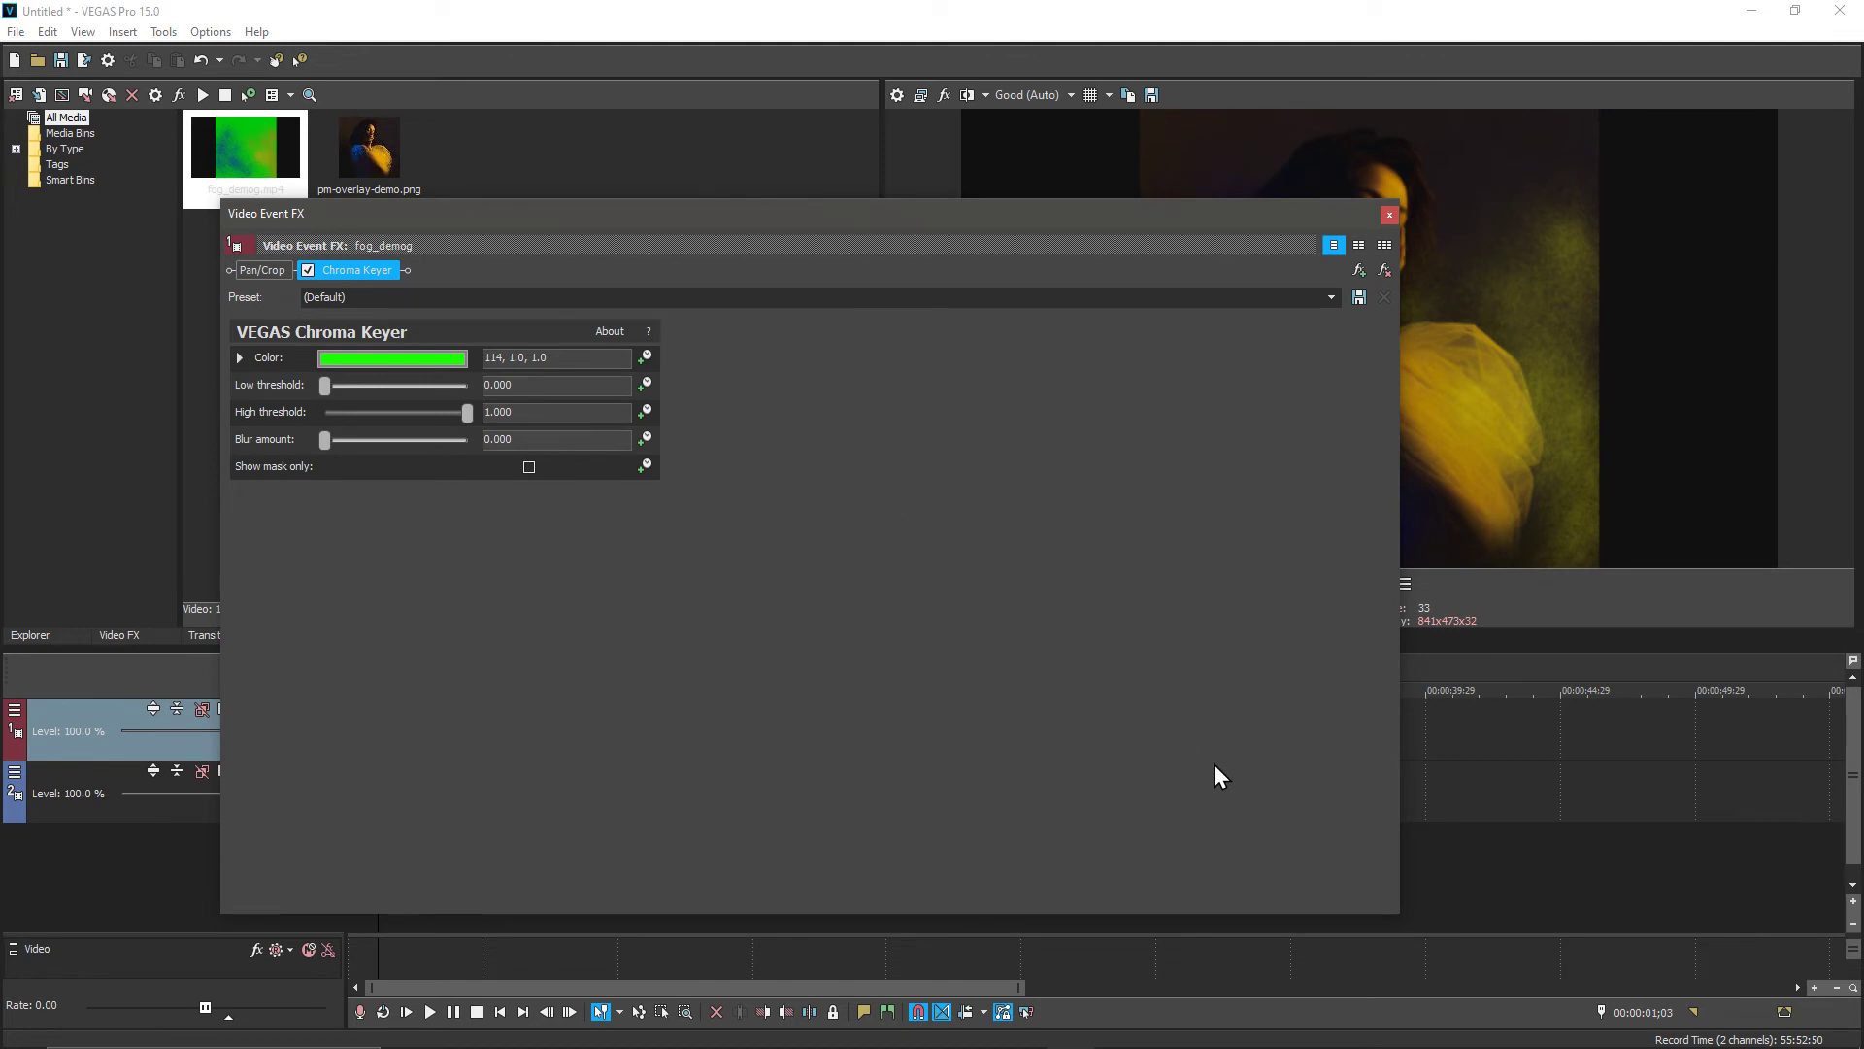
left_click_drag(1399, 912, 728, 419)
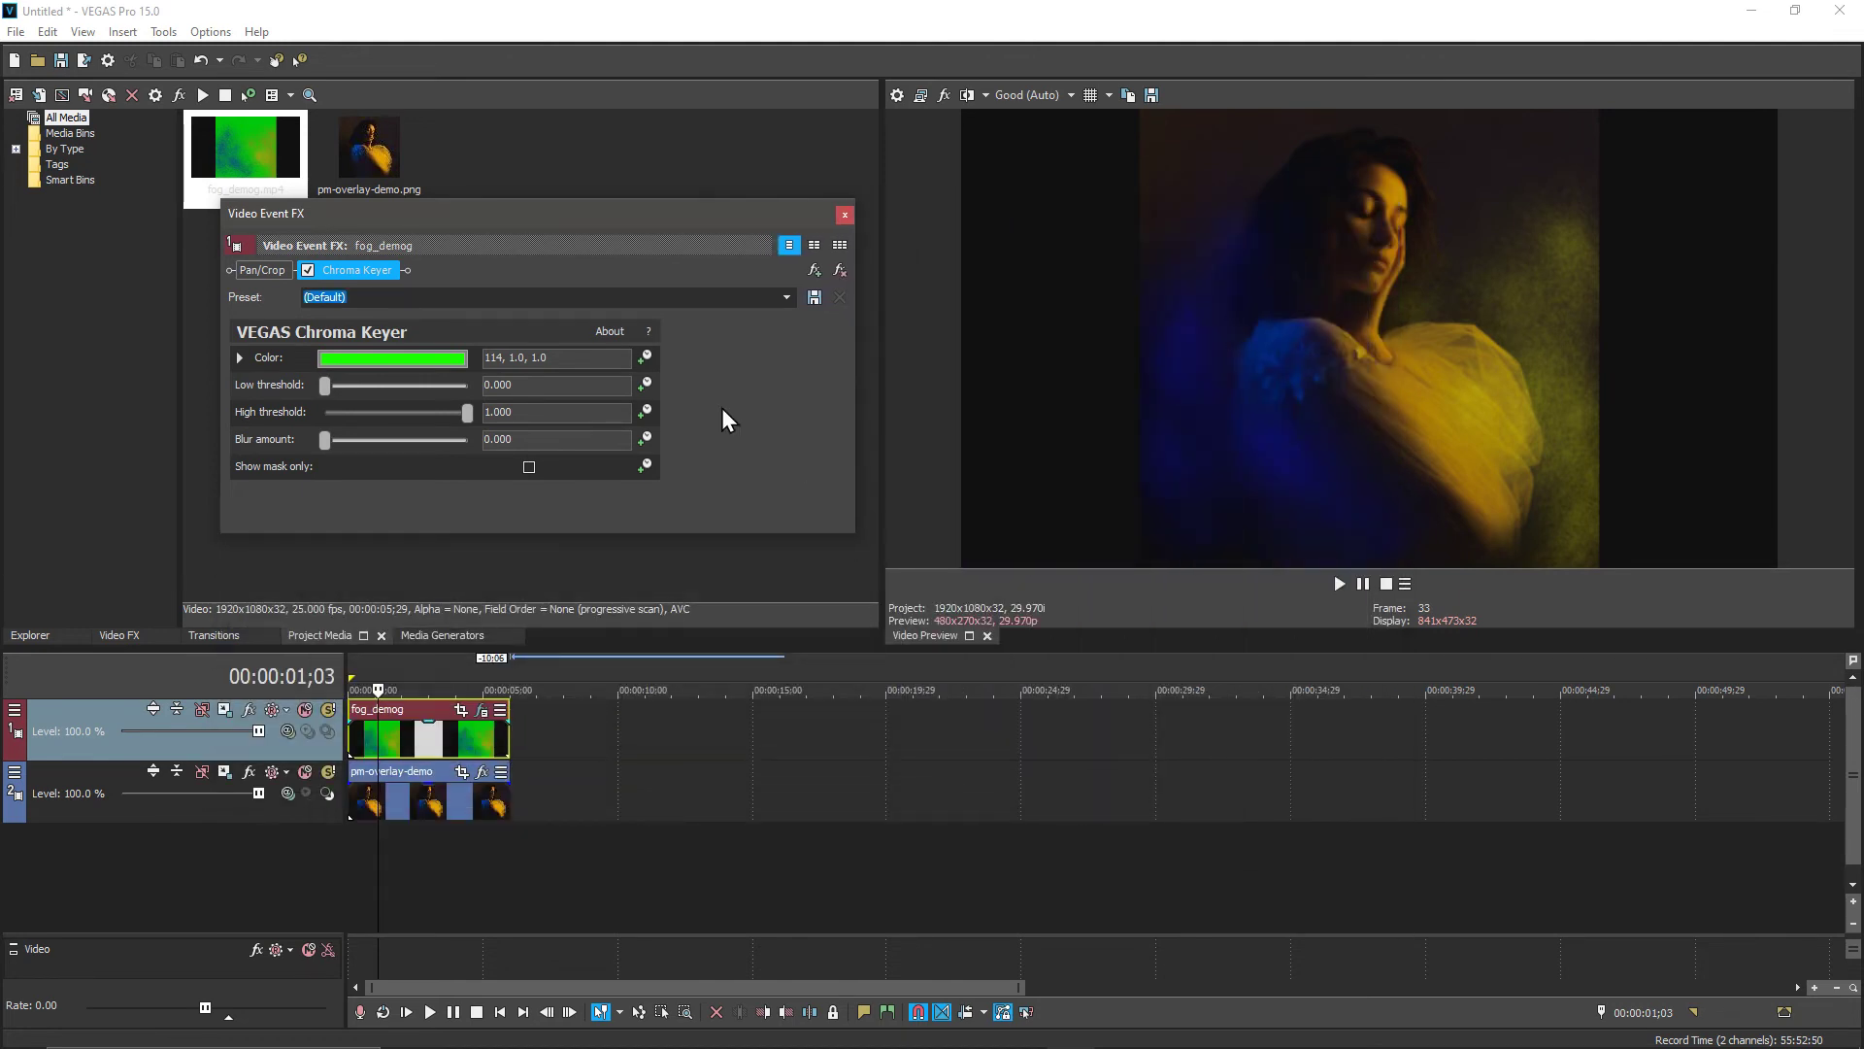
Refine the key colour to pure green, RGB 0, 1, 0, and close the effect settings.
left_click(400, 356)
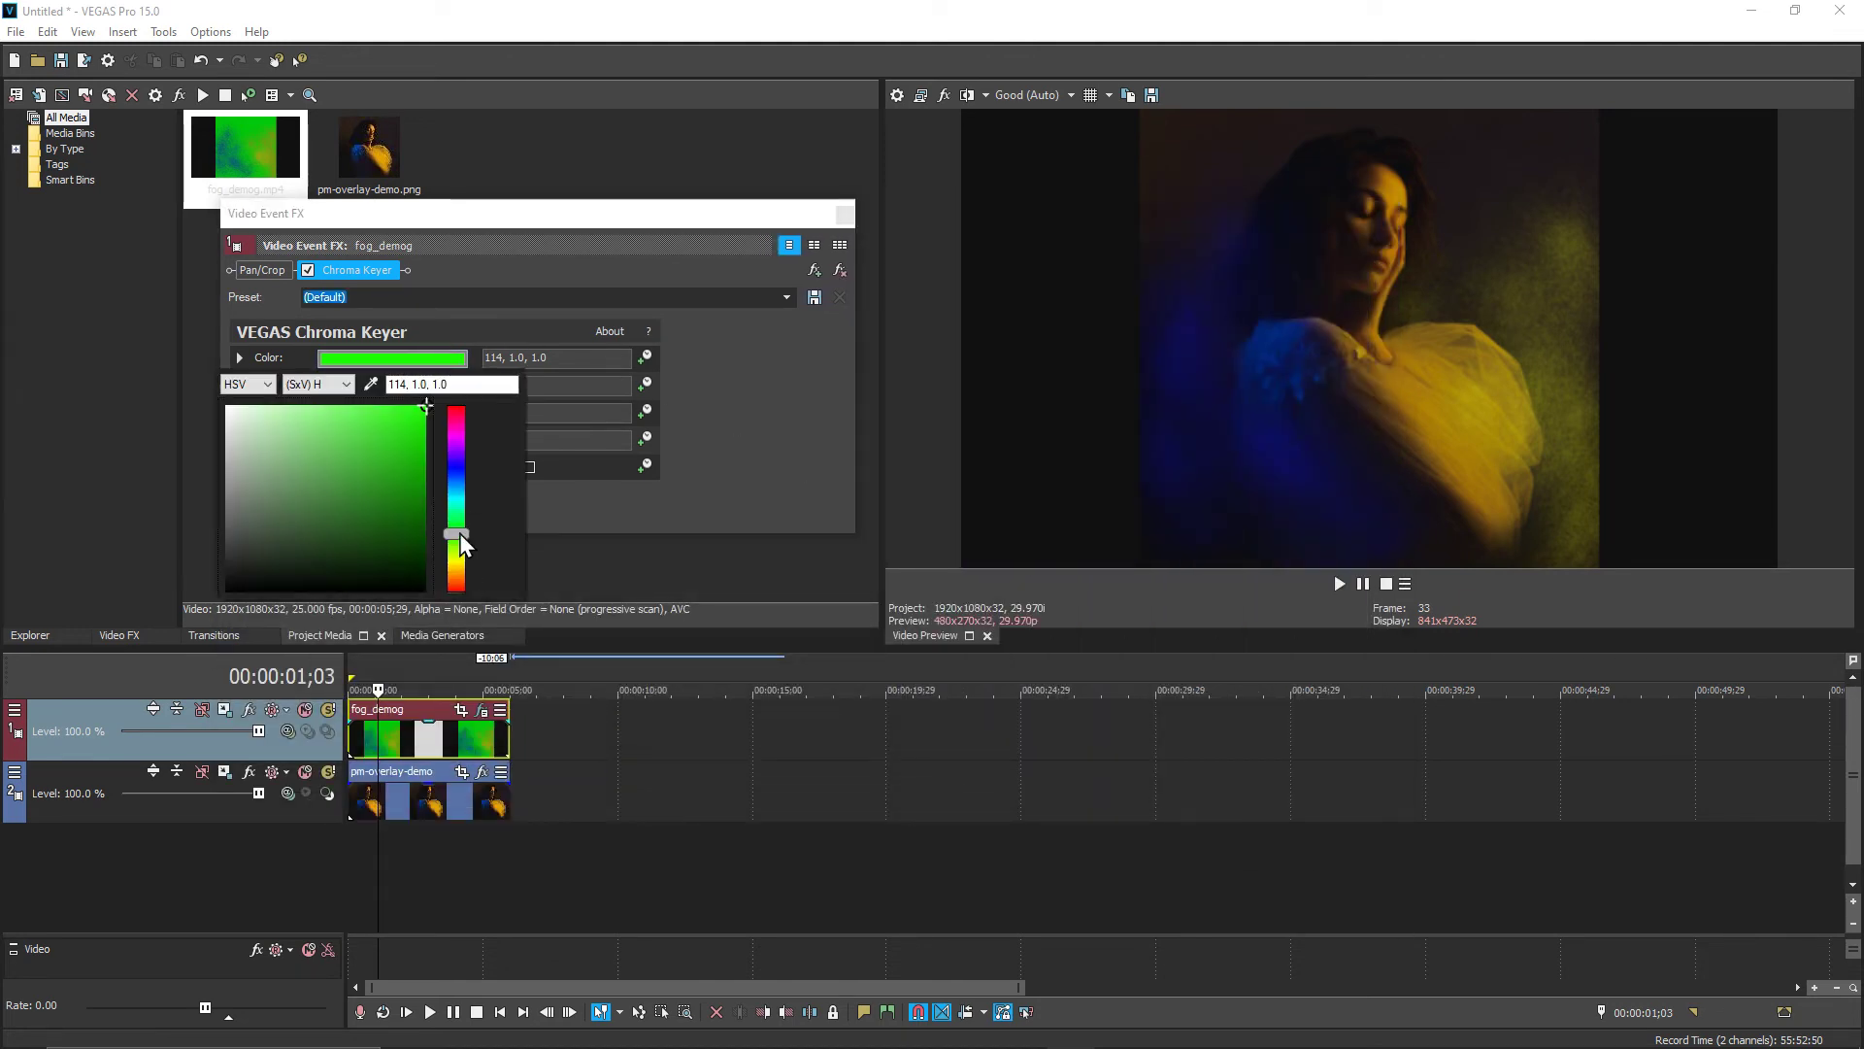
left_click(254, 384)
left_click(243, 400)
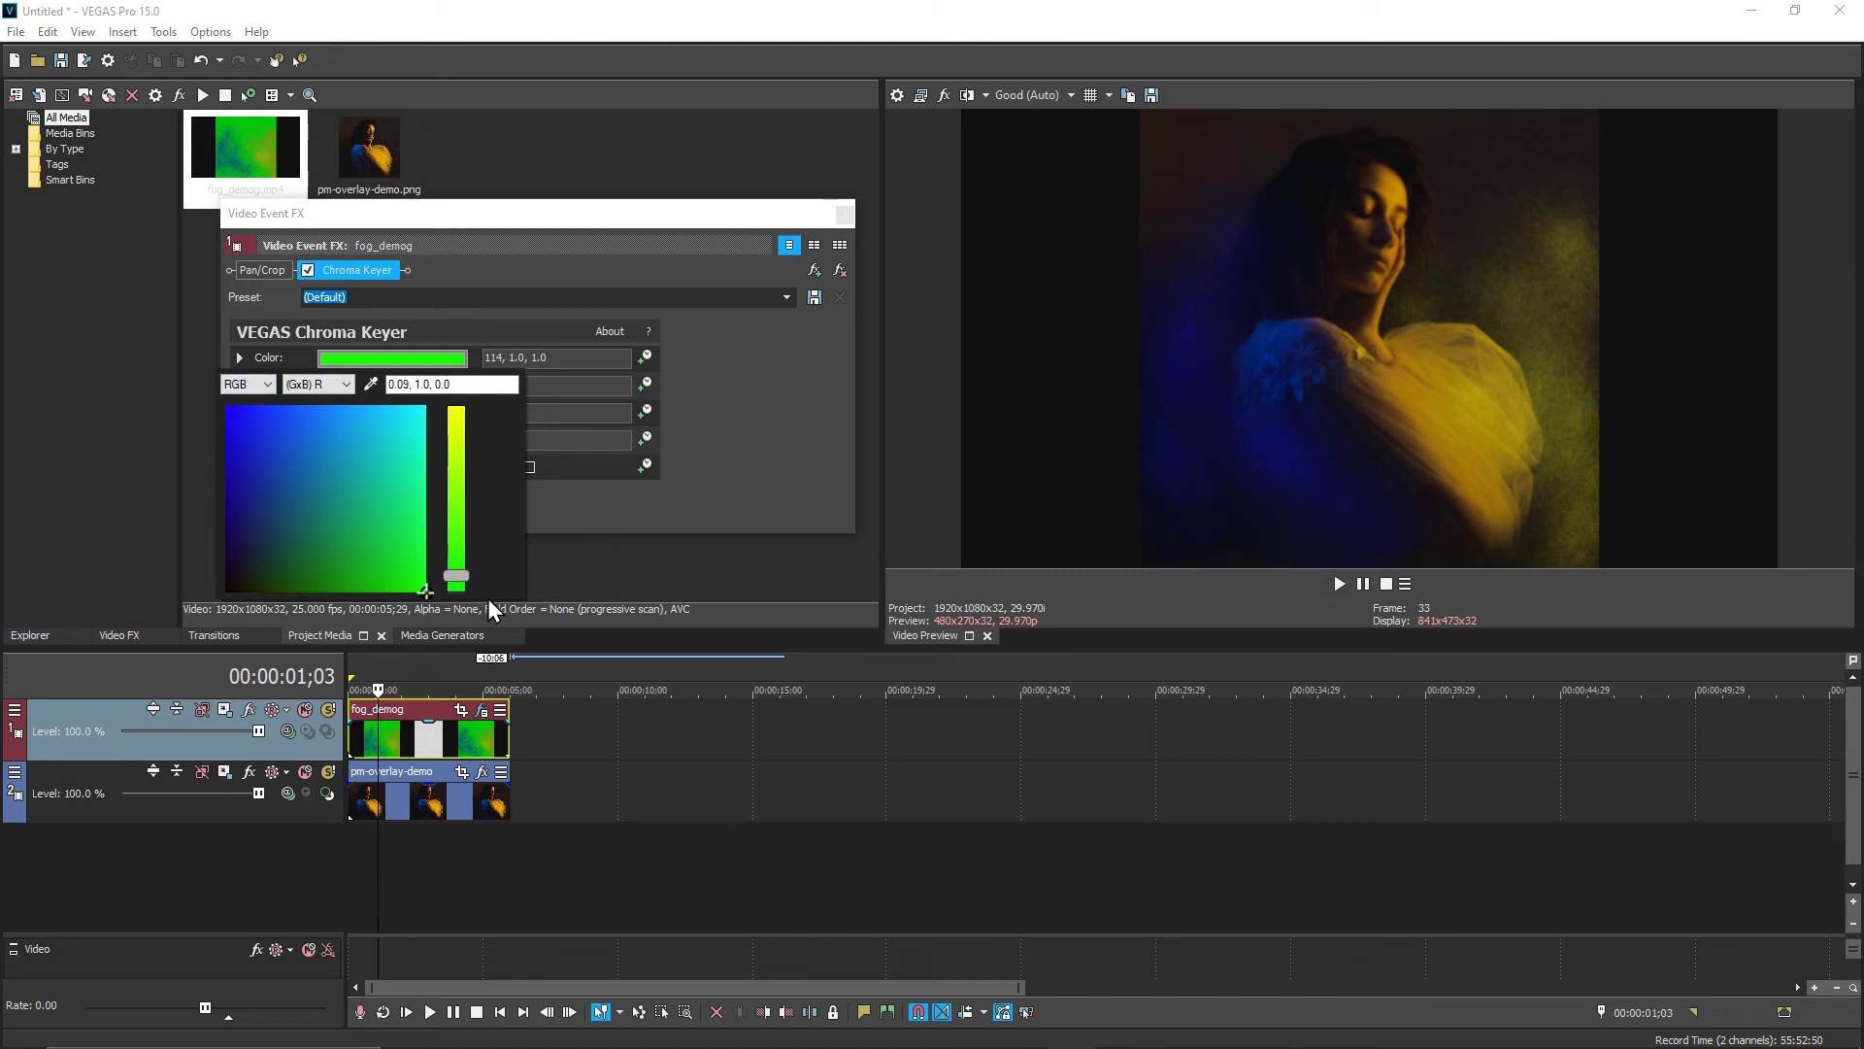
left_click_drag(456, 575, 454, 594)
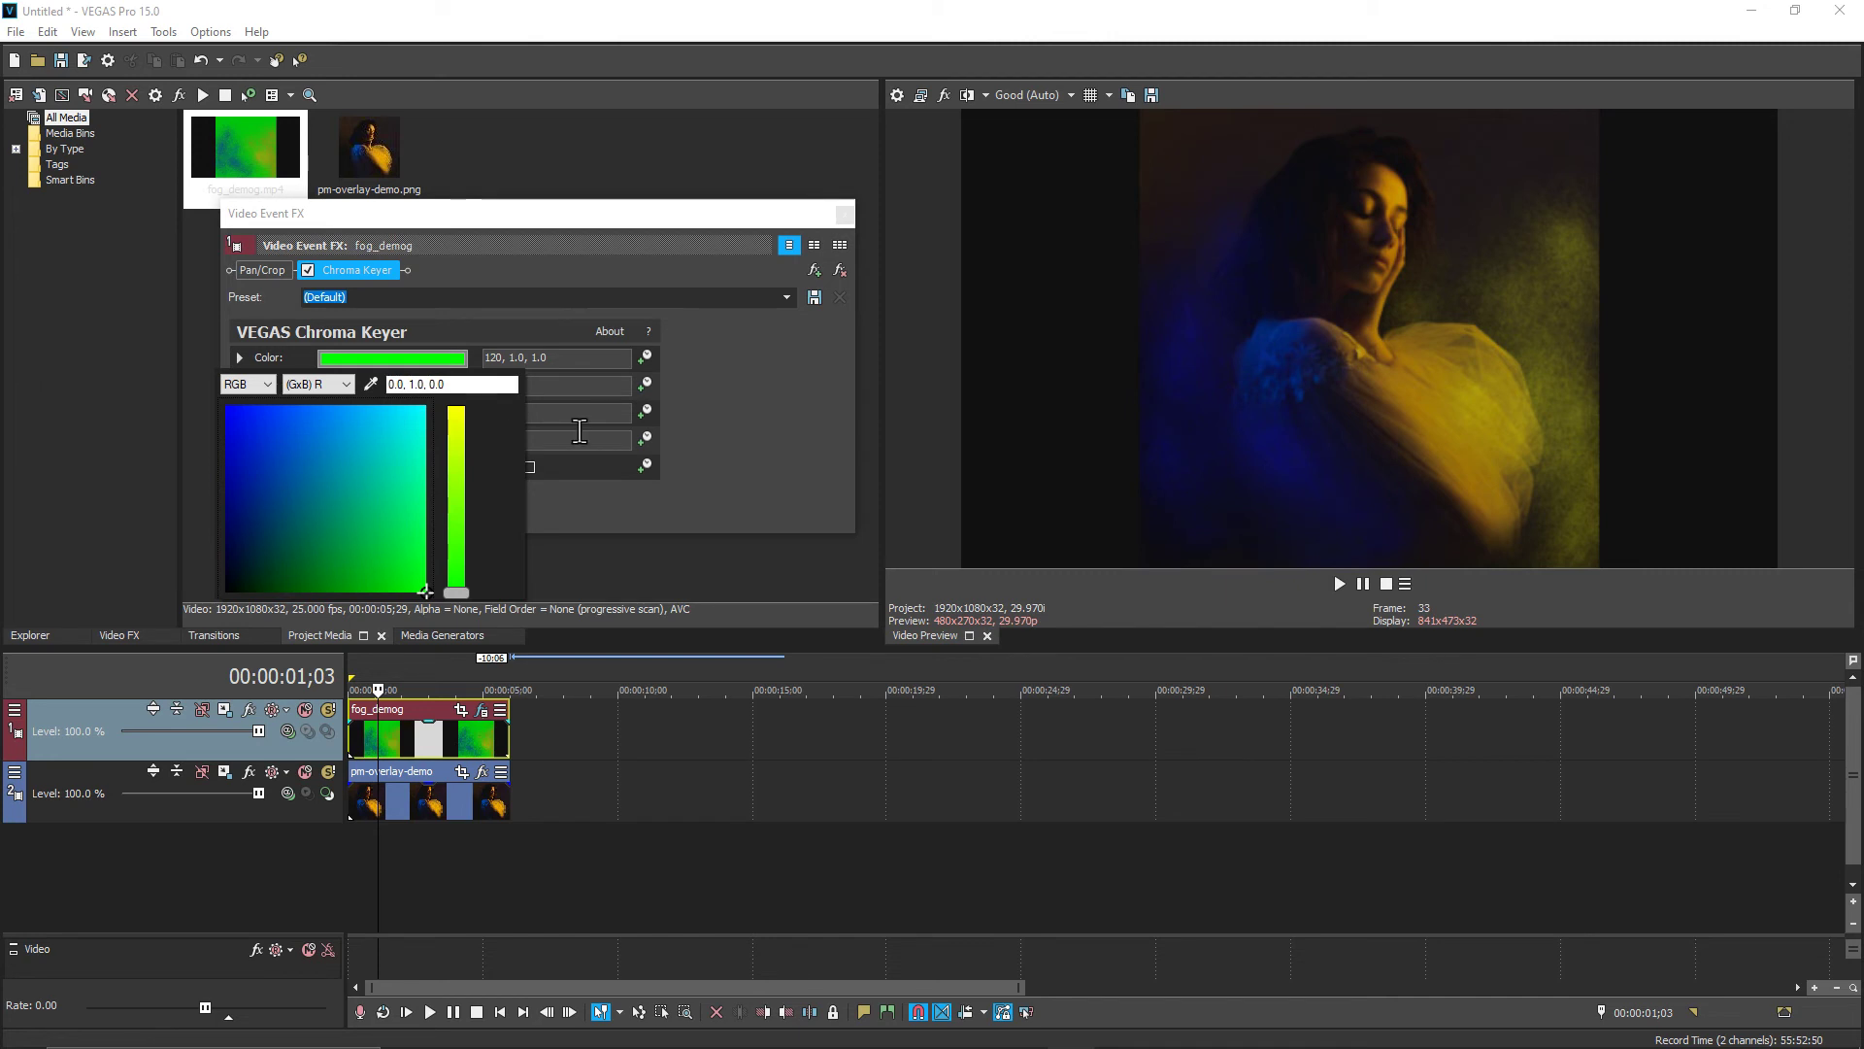
left_click(598, 532)
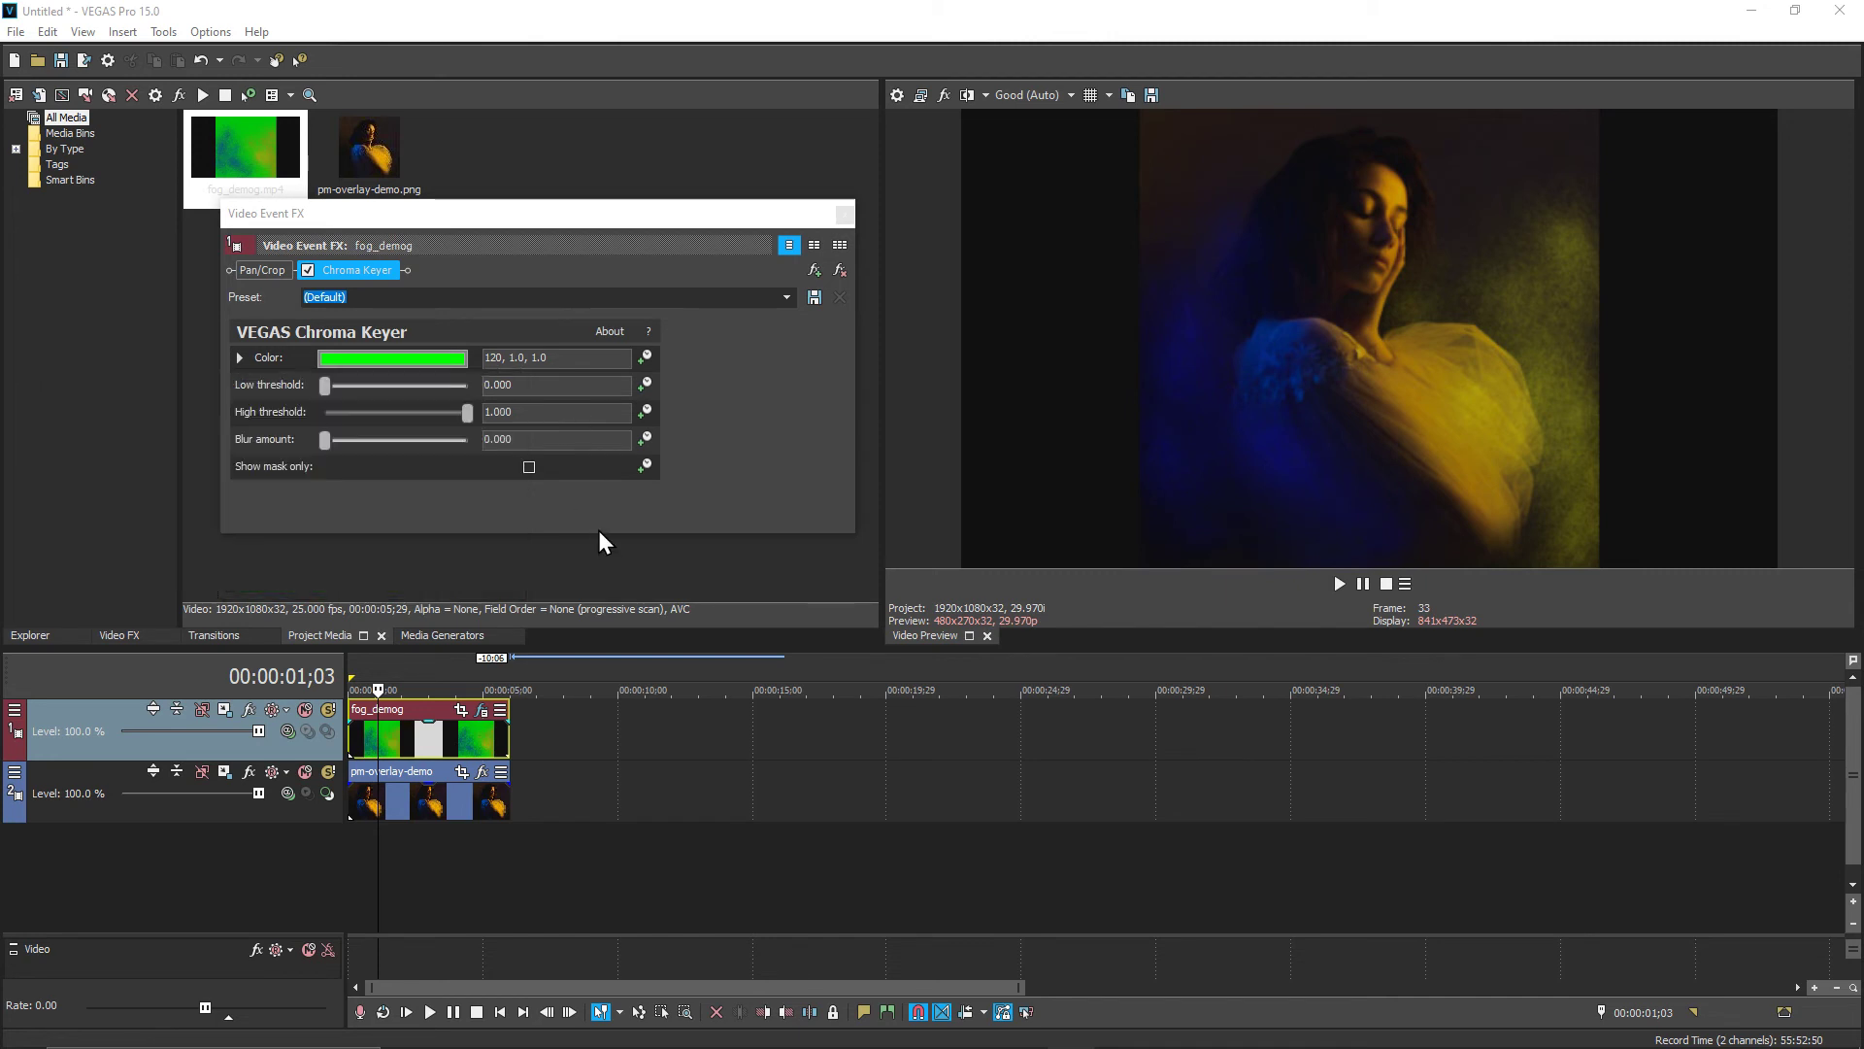
left_click(844, 215)
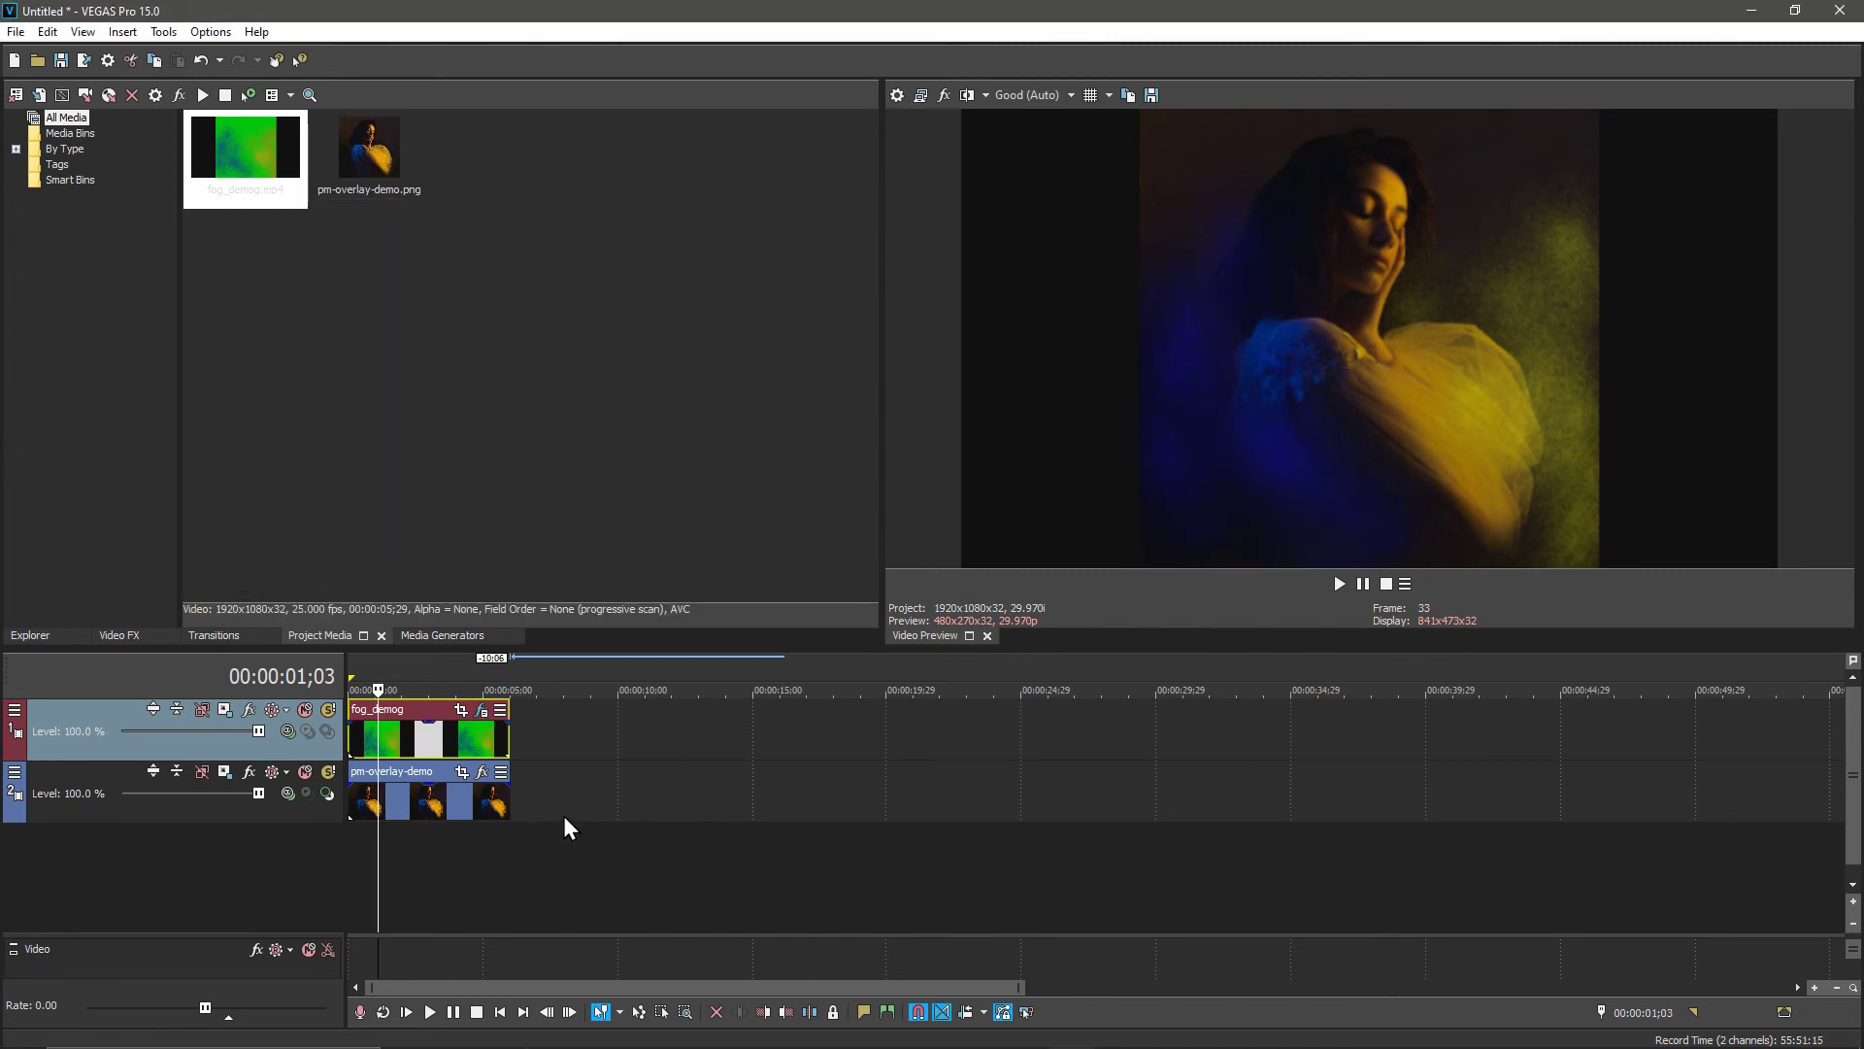
Extend fog_demog and pm-overlay-demo to about 16 seconds and play the keyed composite.
left_click(500, 1011)
left_click(430, 1012)
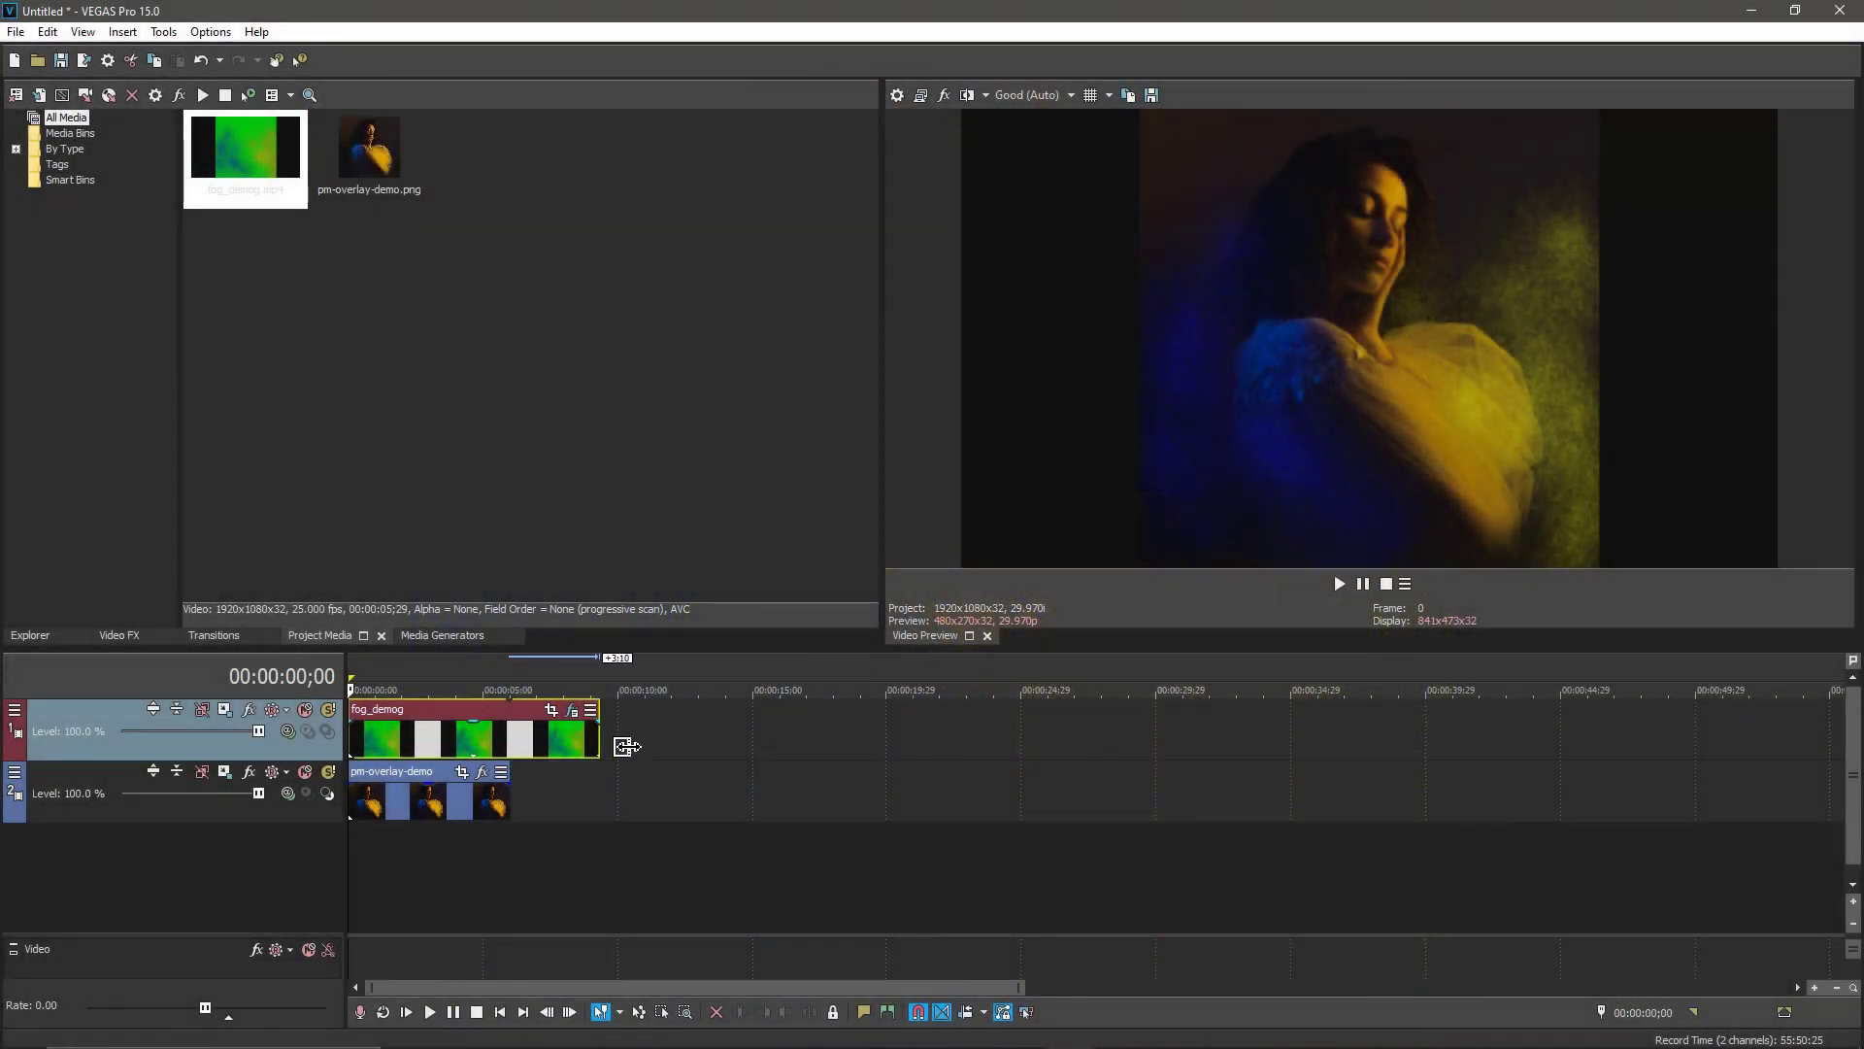
left_click_drag(626, 745, 780, 746)
left_click_drag(512, 793, 780, 793)
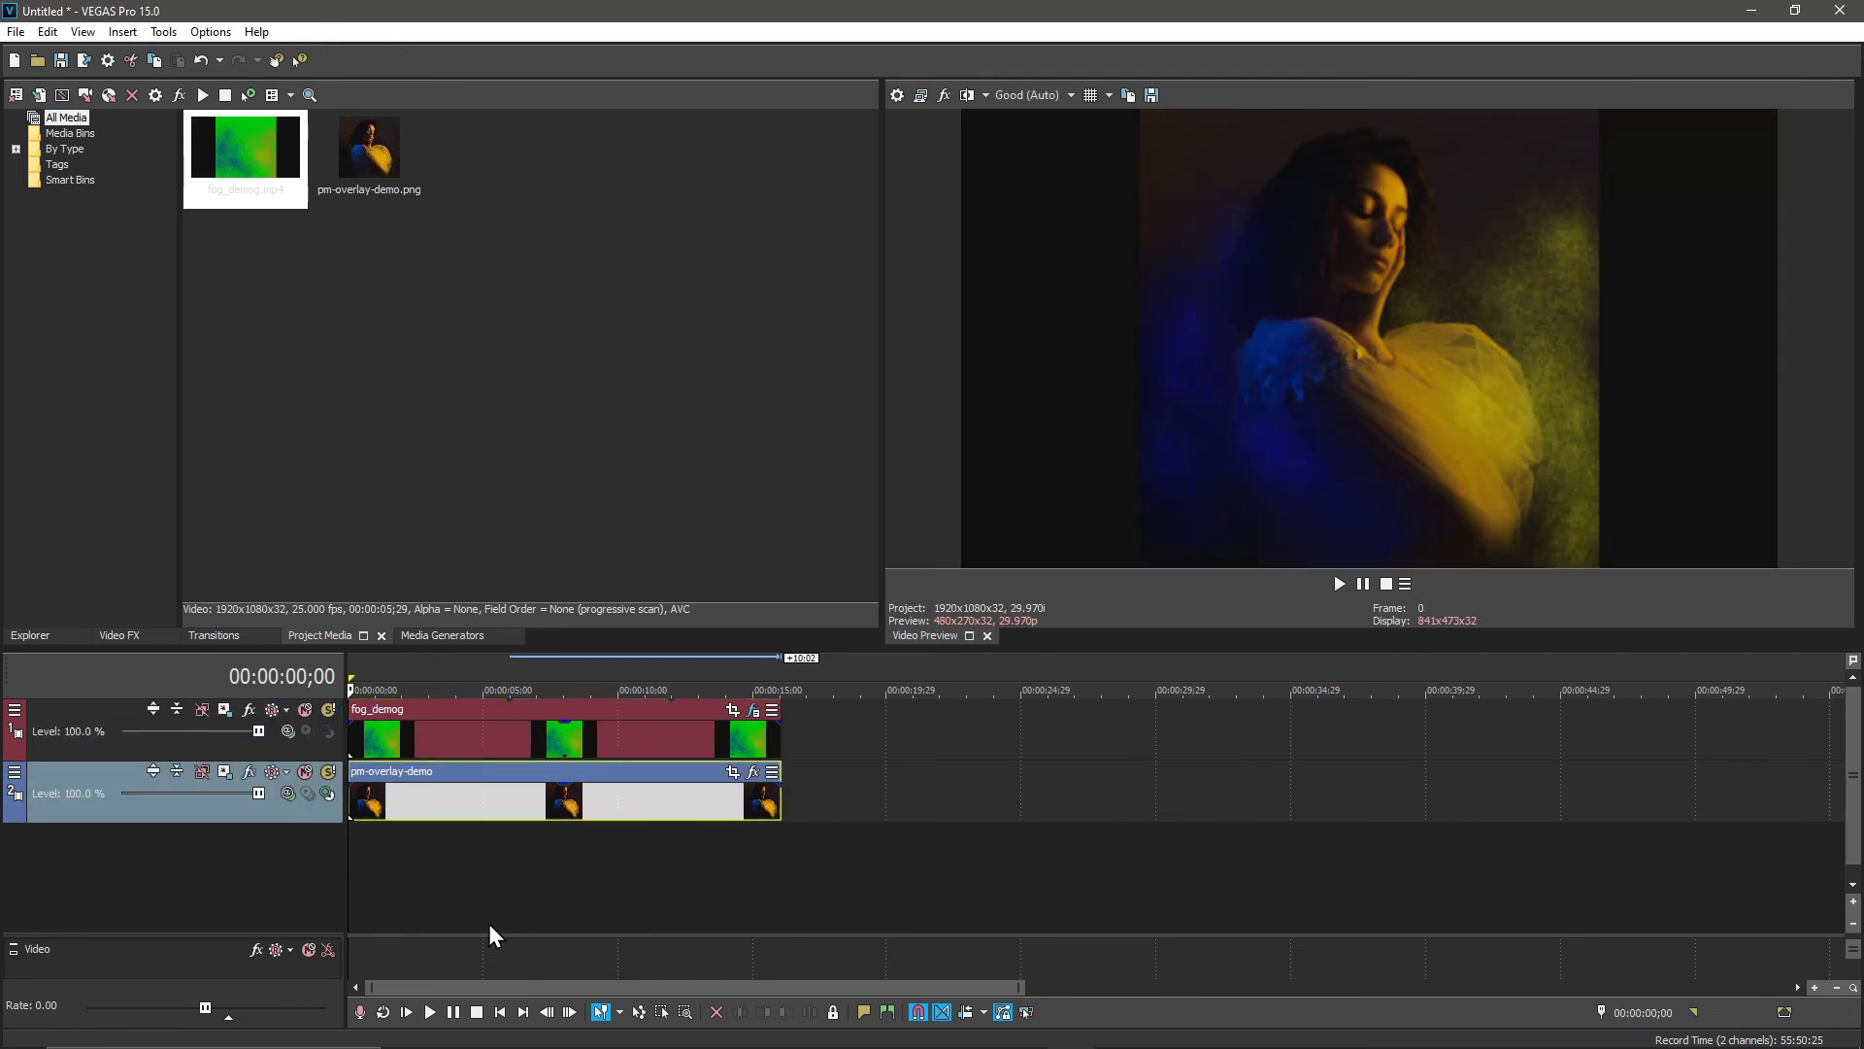
left_click(428, 1014)
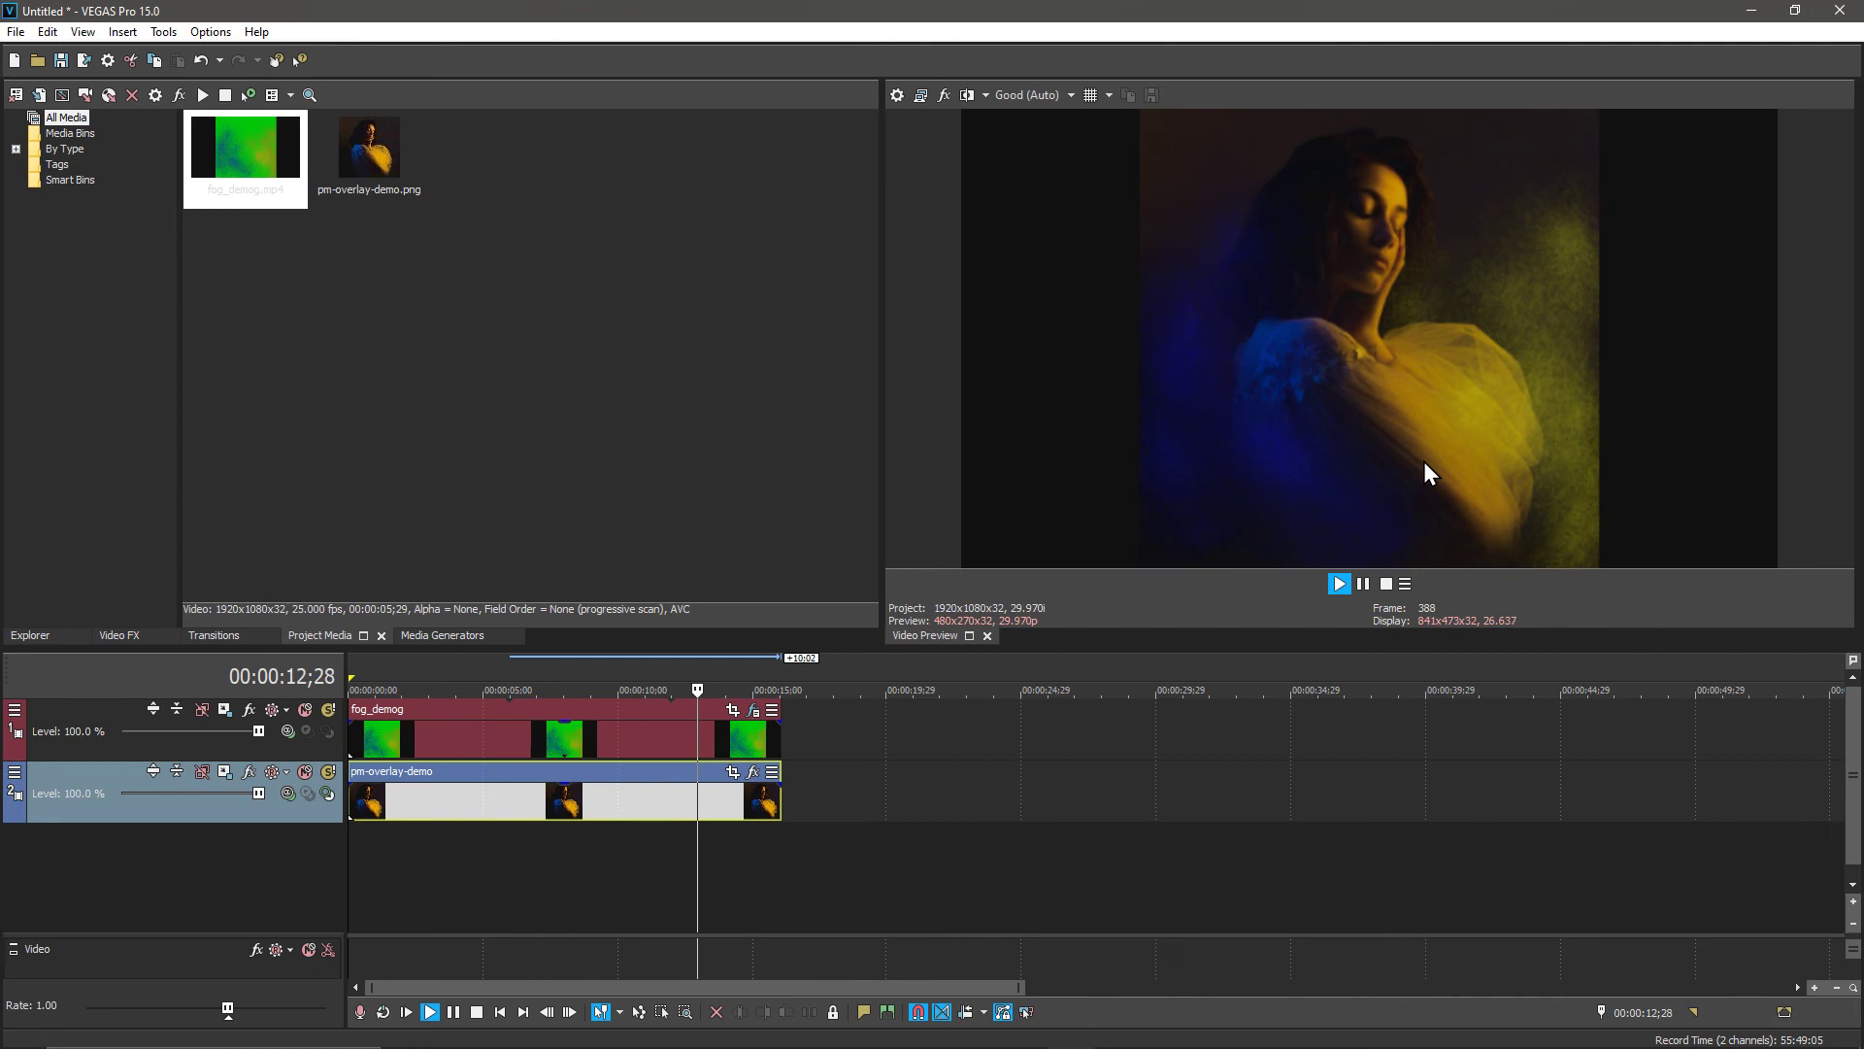
Stop playback so the cursor returns to 00:00:00;00.
left_click(477, 1011)
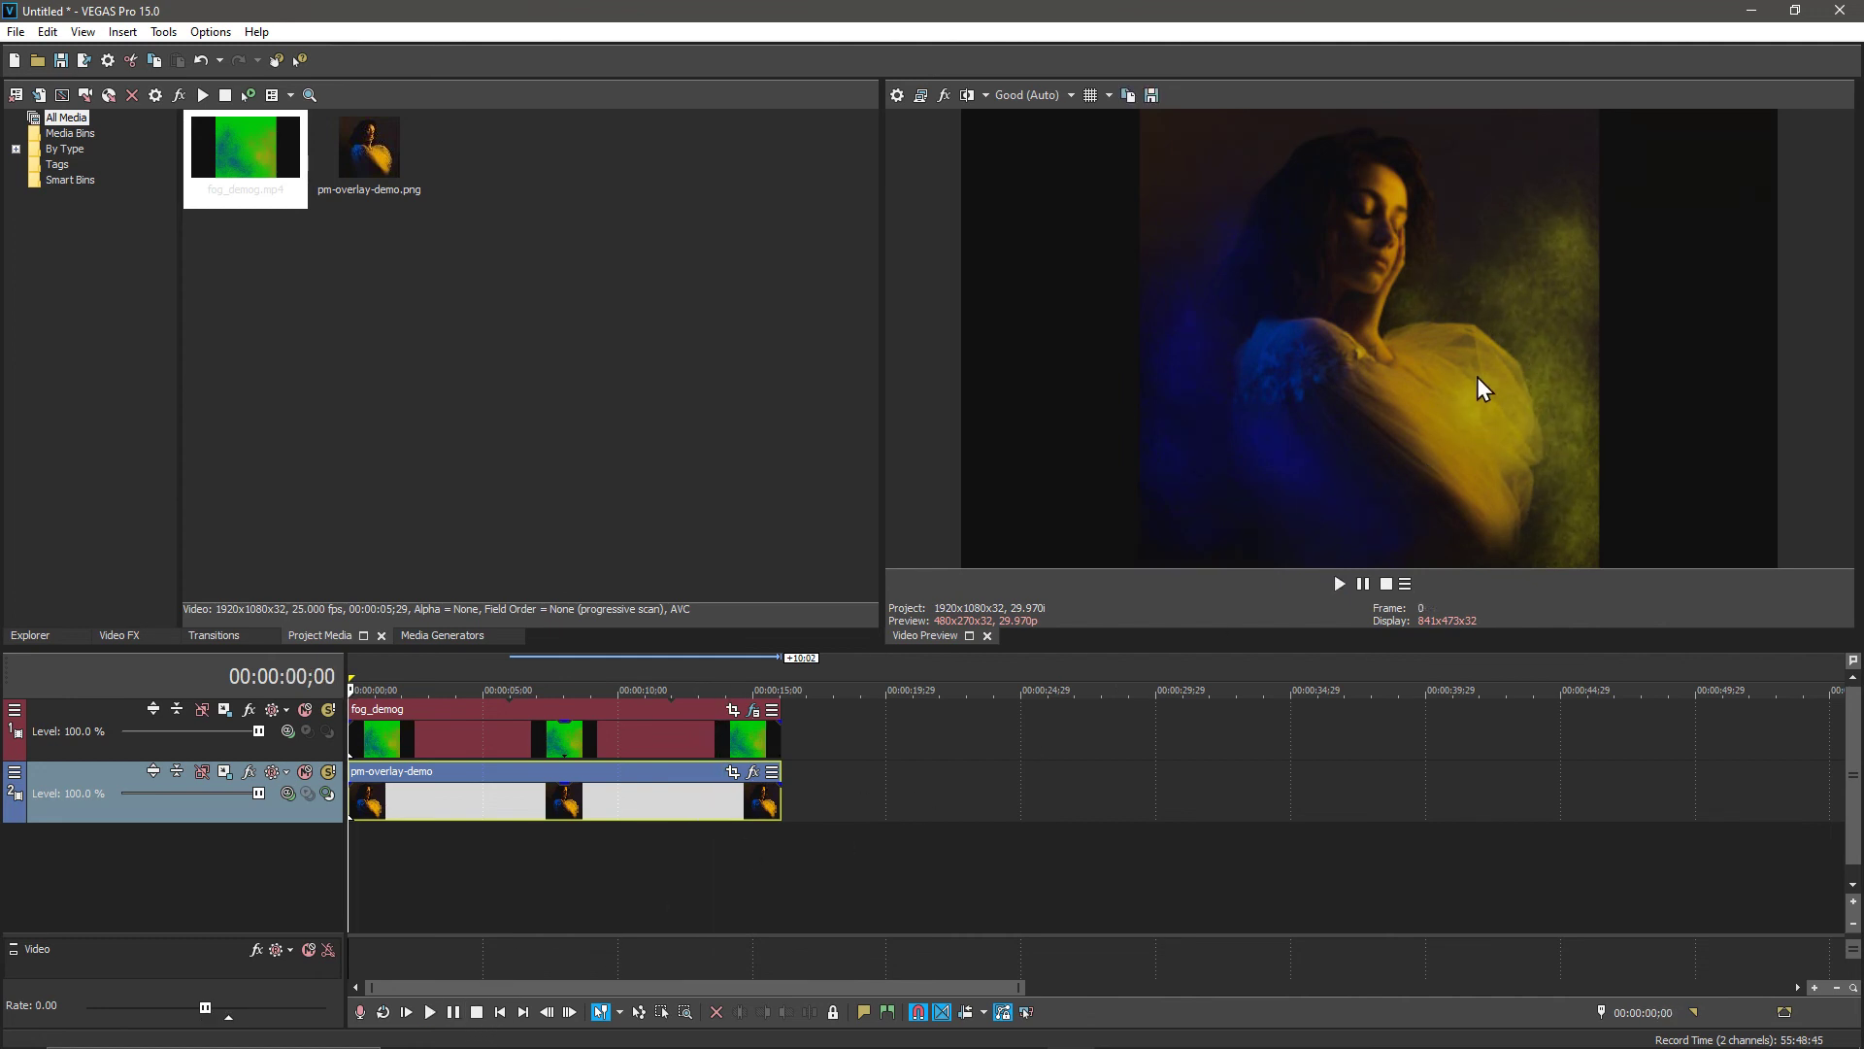